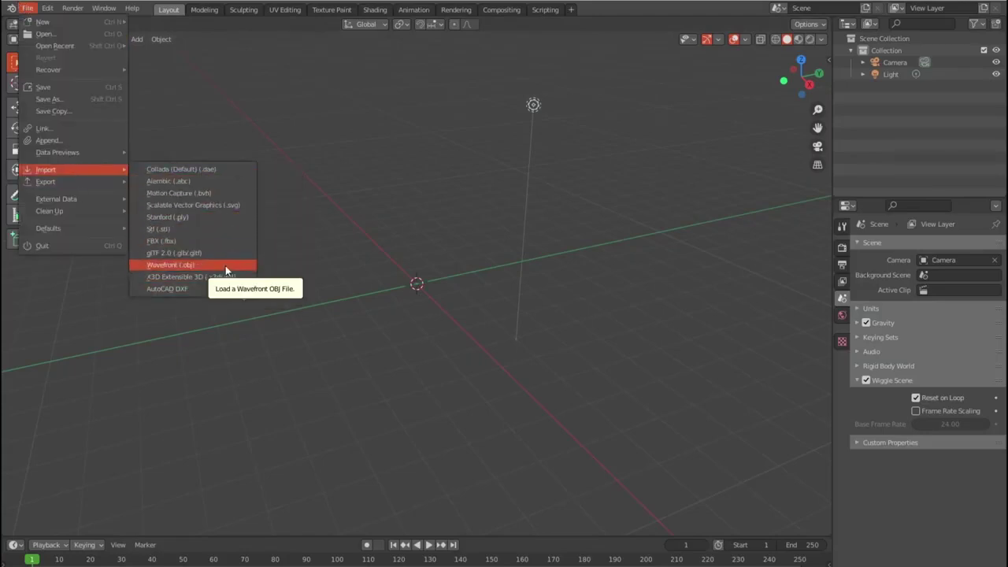
Step: Import obj-1.obj from the 'sk to bl' folder as a Wavefront OBJ
left_click(225, 266)
left_click(256, 438)
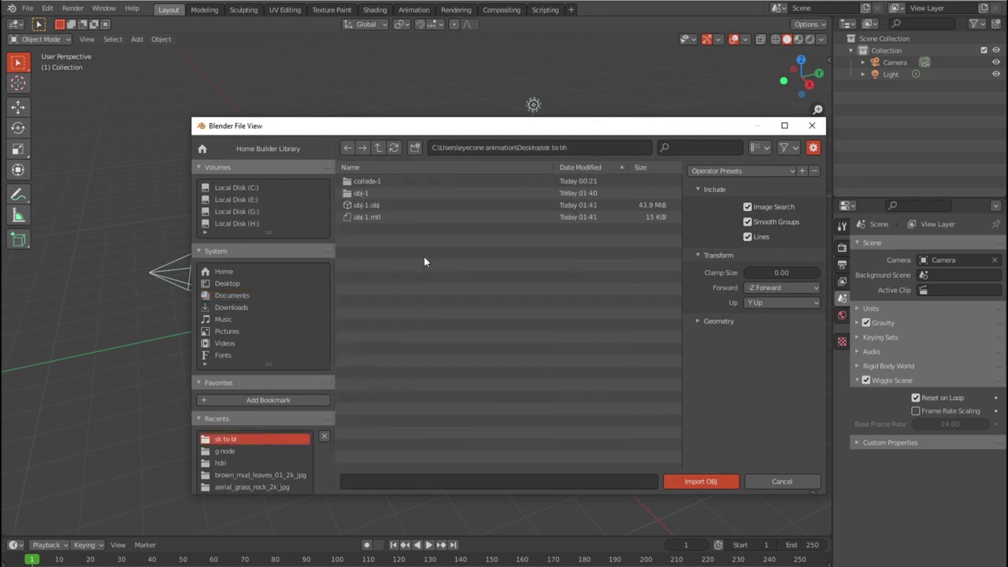
left_click(369, 205)
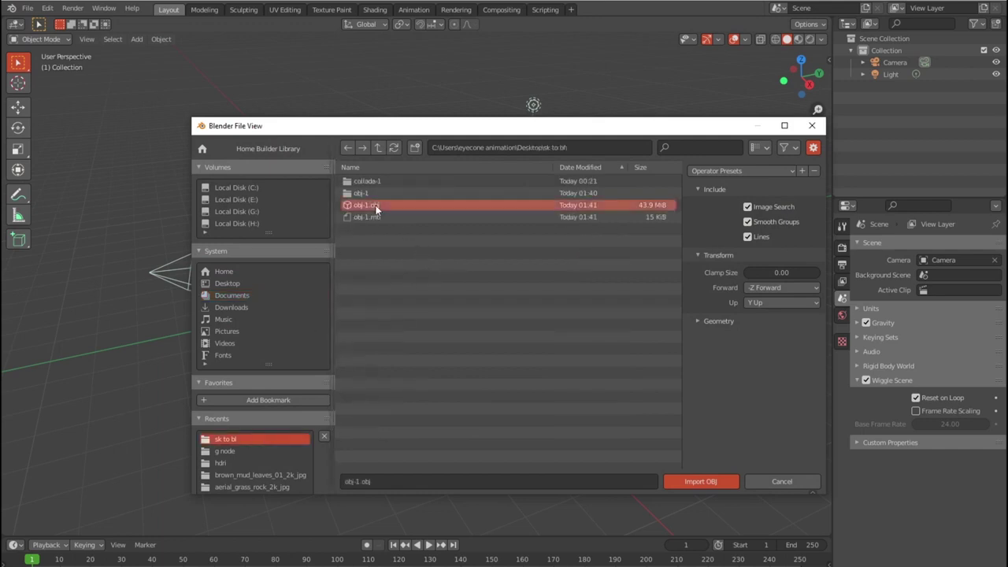
left_click(700, 481)
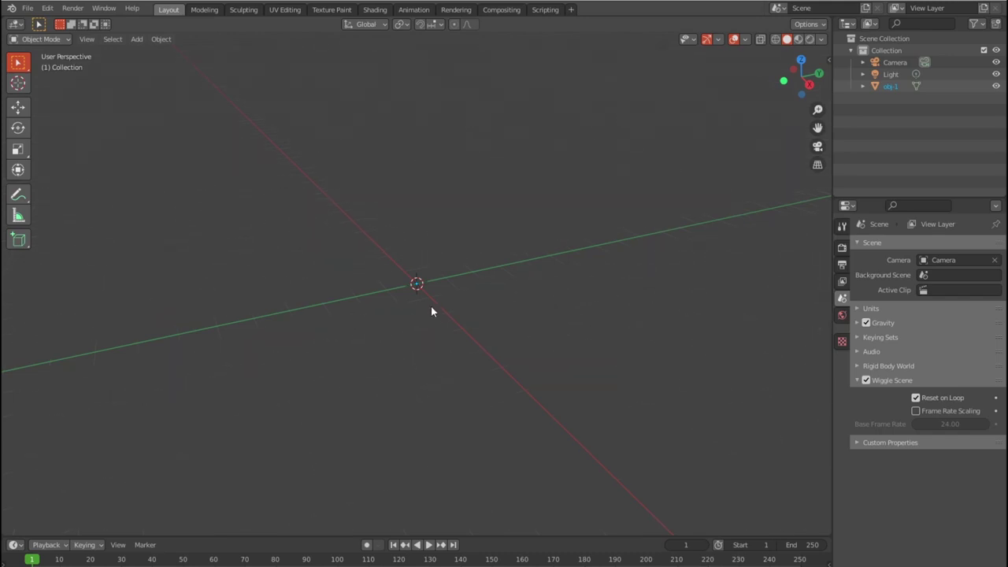
Step: Frame the imported house and set its origin to its geometry
key("KP_Decimal")
mouse_move(433, 330)
middle_mouse_down()
mouse_move(465, 249)
mouse_move(452, 300)
middle_mouse_up()
scroll(451, 304, "up", 5)
scroll(476, 229, "up", 3)
scroll(452, 306, "down", 5)
mouse_move(513, 304)
middle_mouse_down()
mouse_move(333, 315)
mouse_move(376, 325)
middle_mouse_up()
scroll(483, 361, "up", 2)
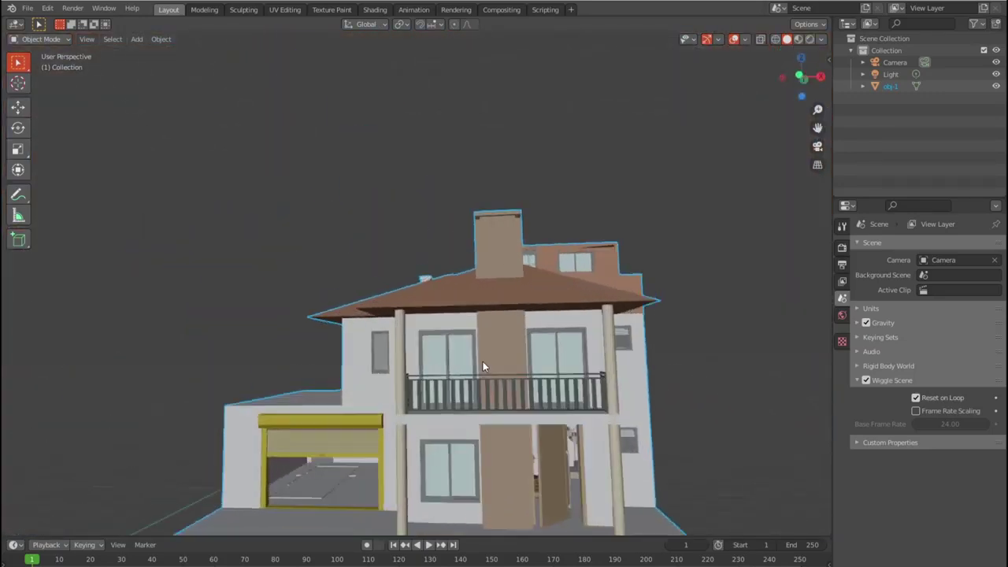
scroll(477, 341, "down", 6)
middle_click_drag(477, 341, 543, 371)
scroll(541, 368, "down", 2)
key("g")
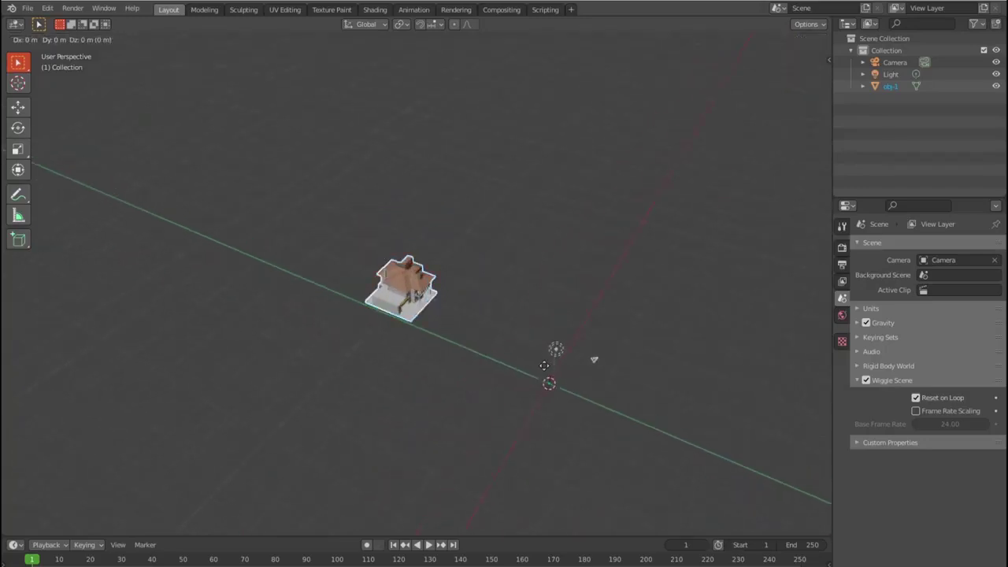
left_click(702, 459)
left_click(161, 38)
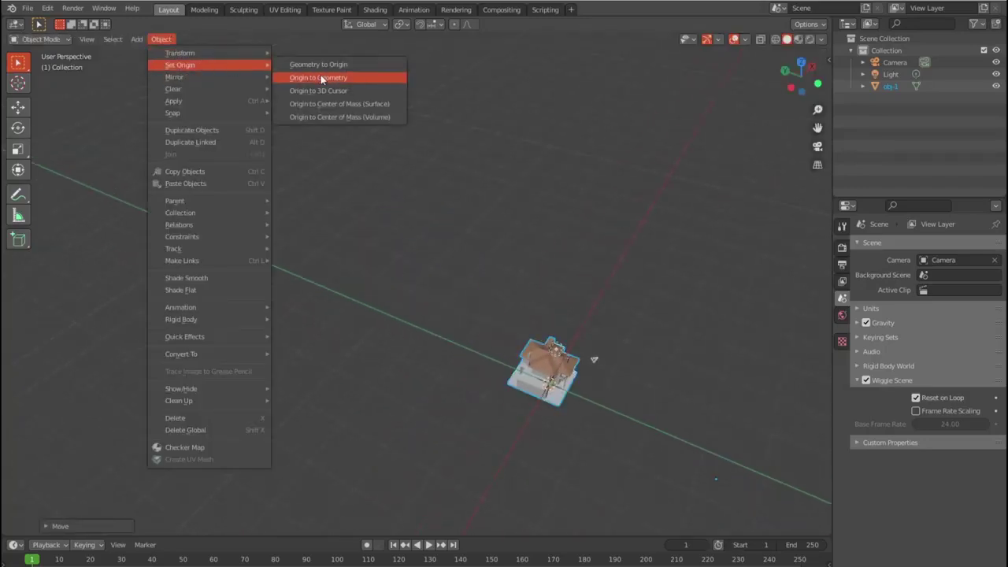
left_click(361, 90)
Step: In front view, raise the house and set its origin to the 3D cursor
middle_click_drag(657, 436, 326, 403)
scroll(368, 406, "down", 3)
key("KP_1")
key("g")
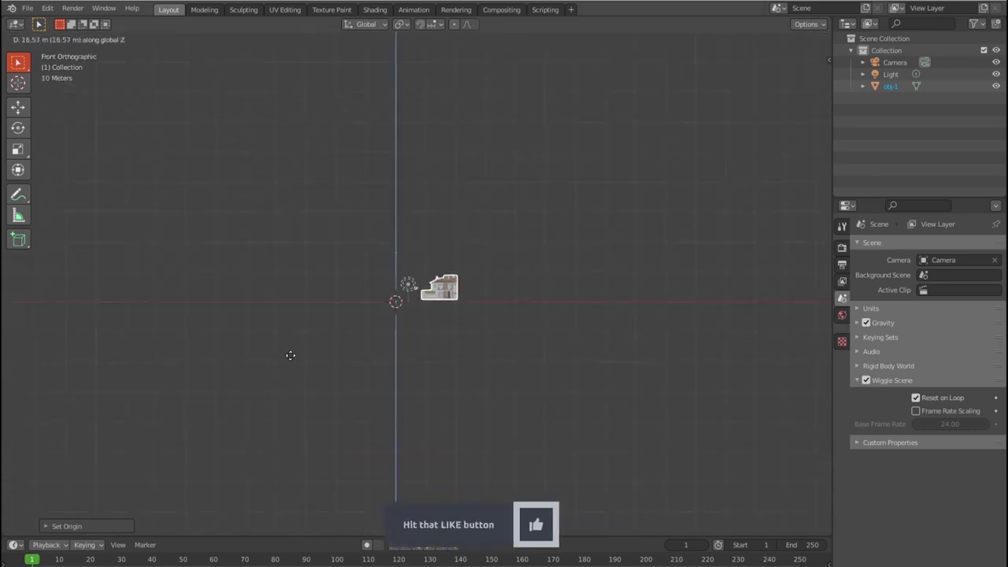
left_click(382, 300)
left_click(161, 39)
mouse_move(180, 65)
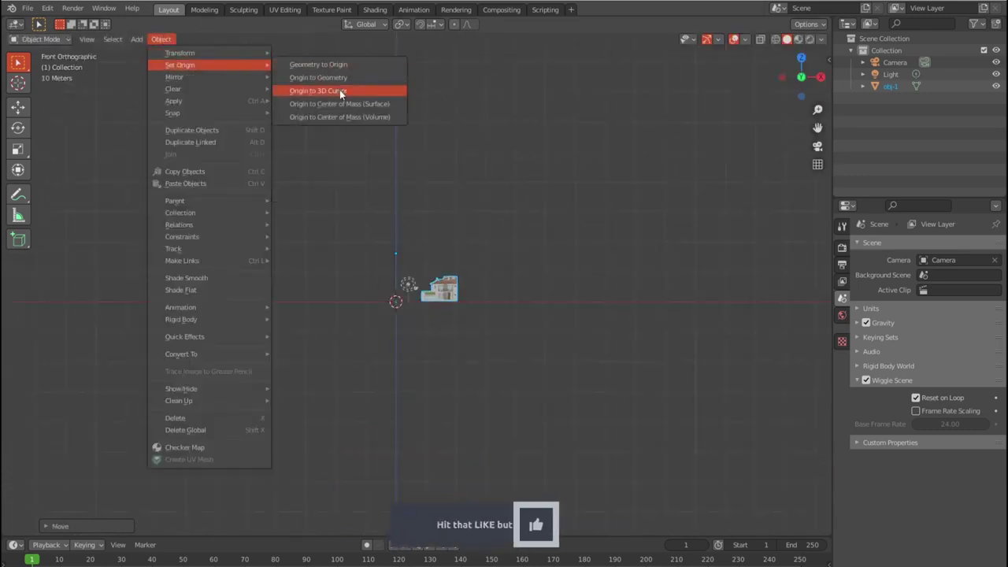
left_click(340, 92)
Step: Drop the house onto the world origin and reset its origin to the 3D cursor
scroll(483, 309, "up", 3)
scroll(484, 309, "up", 5)
key("g")
left_click(209, 330)
scroll(402, 359, "down", 4)
middle_click_drag(403, 358, 457, 370, "shift")
left_click(160, 39)
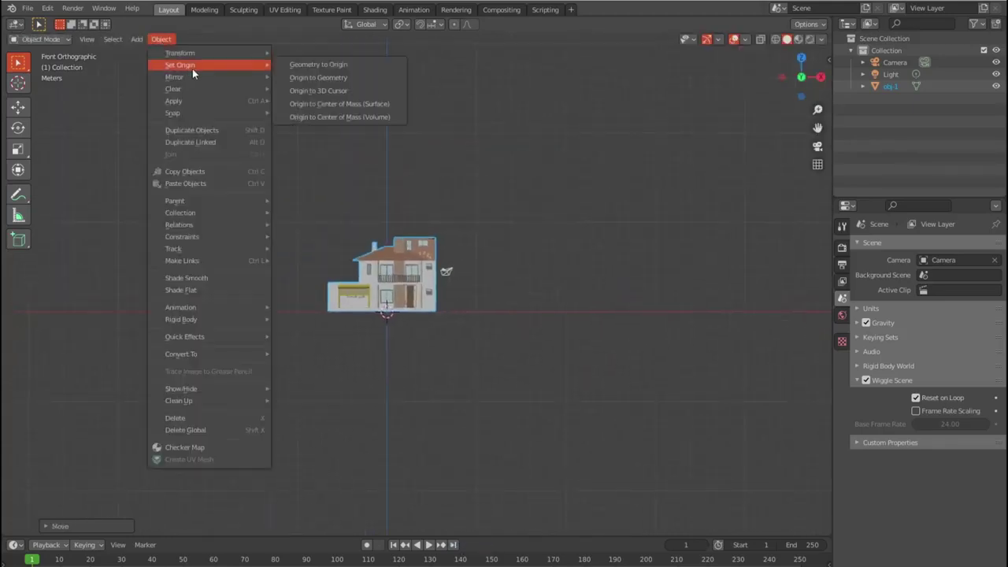
left_click(317, 90)
Step: Orbit to a three-quarter view and expand the house's material list in the outliner
scroll(370, 273, "up", 3)
middle_click_drag(370, 272, 492, 272)
scroll(492, 273, "down", 4)
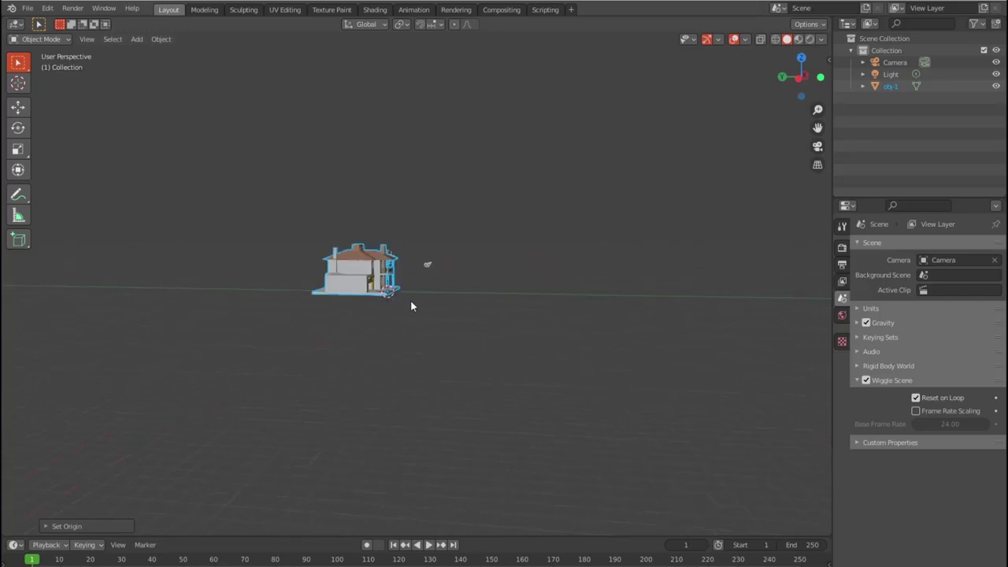
scroll(410, 306, "up", 4)
mouse_move(410, 306)
middle_mouse_down()
mouse_move(362, 317)
mouse_move(465, 338)
middle_mouse_up()
scroll(362, 317, "down", 3)
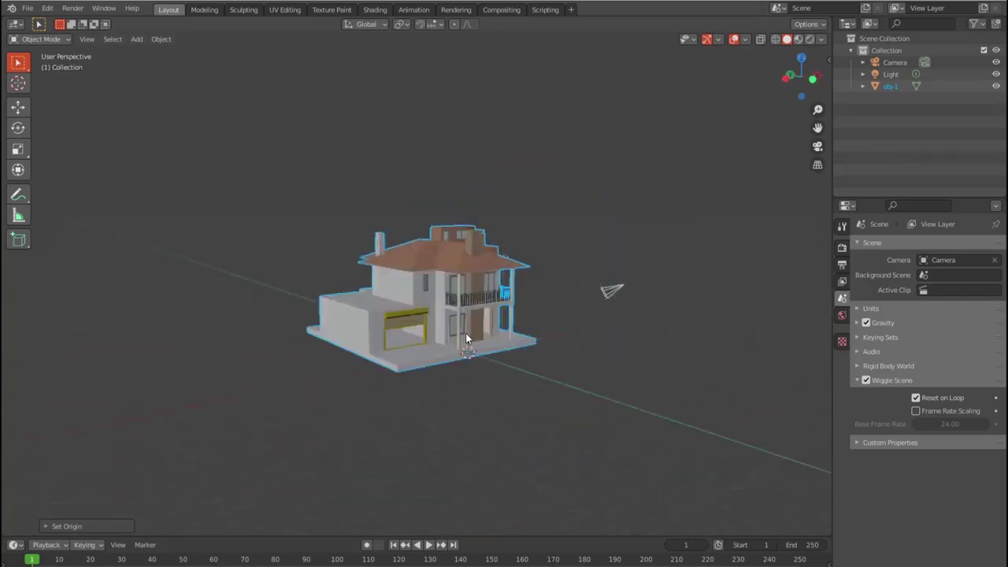
scroll(466, 338, "up", 2)
left_click(863, 85)
left_click(875, 97)
Step: Check the house's object properties, then collapse and deselect it
left_click(911, 122)
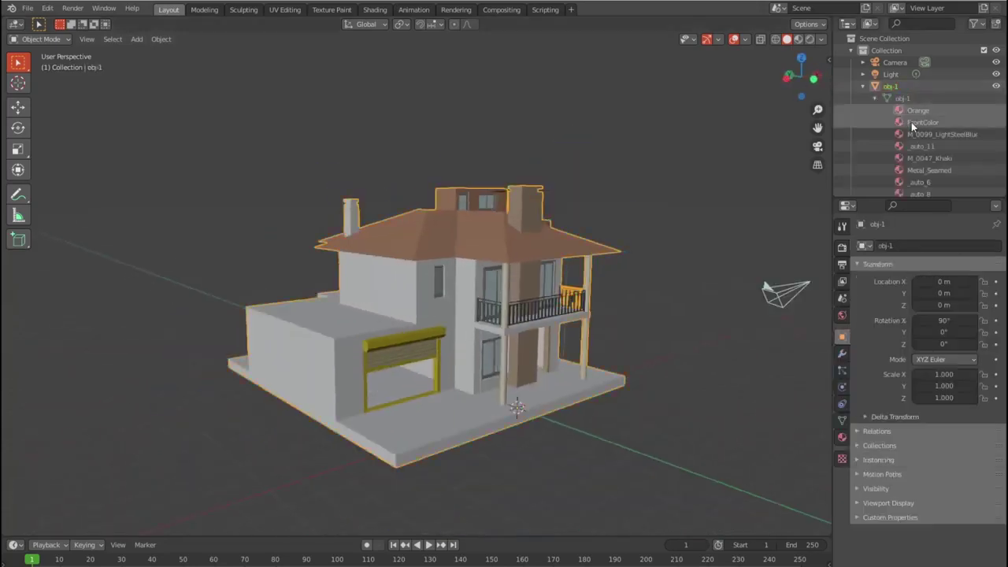
scroll(921, 176, "down", 5)
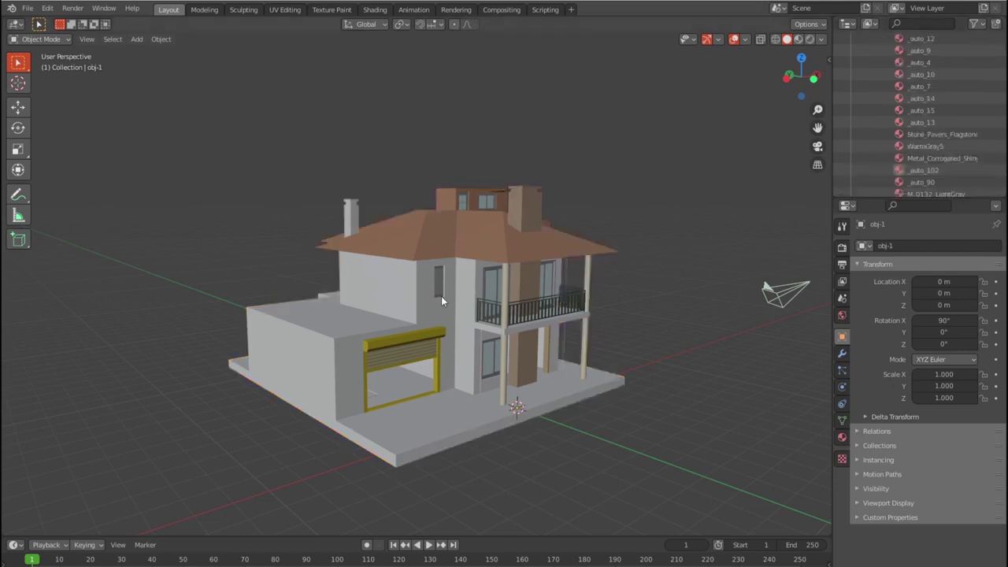
scroll(937, 134, "up", 5)
left_click(863, 86)
left_click(642, 264)
mouse_move(641, 263)
middle_mouse_down()
mouse_move(556, 311)
mouse_move(815, 258)
middle_mouse_up()
Step: From top view, rotate the camera toward the house and frame it through the camera view
key("KP_7")
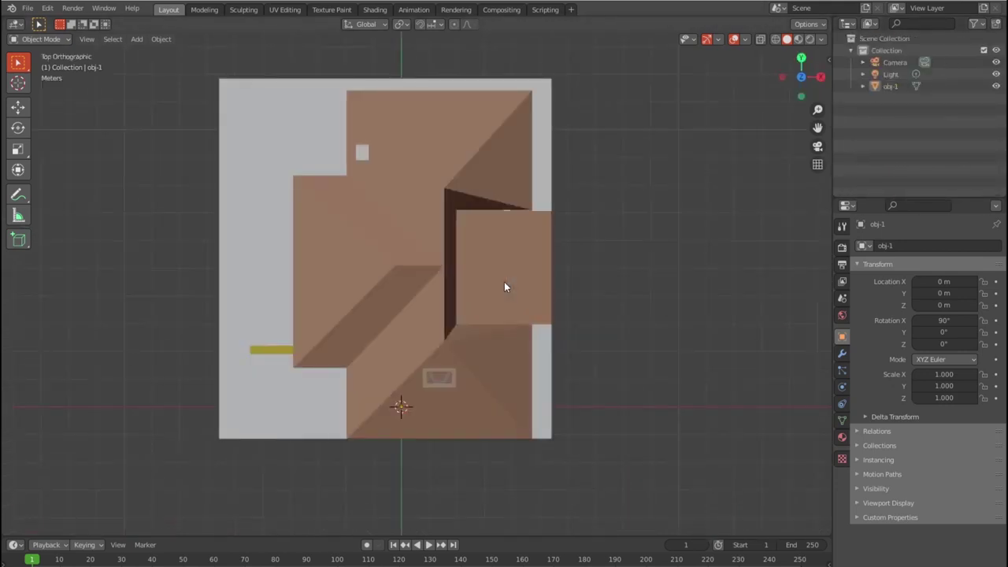
scroll(504, 299, "down", 5)
left_click(473, 385)
key("g")
left_click(463, 451)
key("r")
left_click(484, 508)
key("KP_0")
key("n")
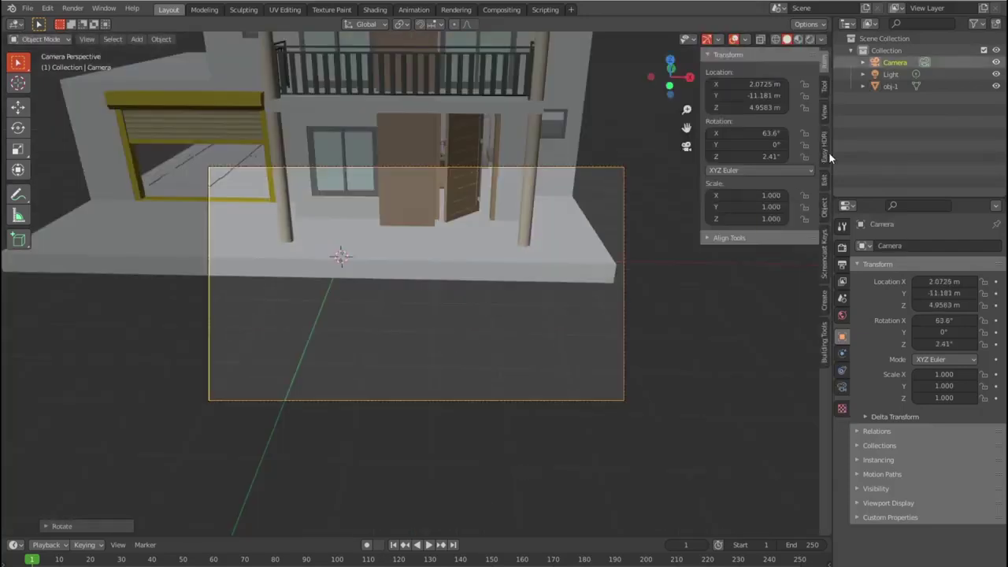
scroll(827, 158, "down", 2)
mouse_move(598, 299)
middle_mouse_down()
mouse_move(495, 339)
mouse_move(530, 246)
mouse_move(539, 286)
mouse_move(531, 281)
middle_mouse_up()
scroll(547, 281, "down", 3)
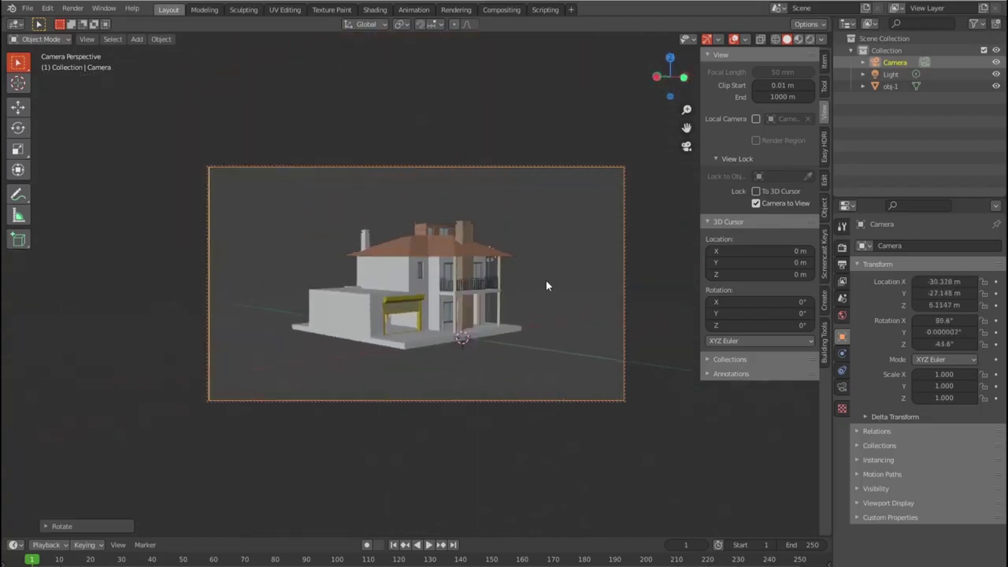
Step: Browse to the hdri folder from the Easy HDRI panel
left_click(825, 154)
left_click(809, 74)
left_click(228, 443)
Step: Load the hdri folder, preview chinese_garden_4k in rendered shading, and create world nodes
left_click(670, 484)
left_click(750, 126)
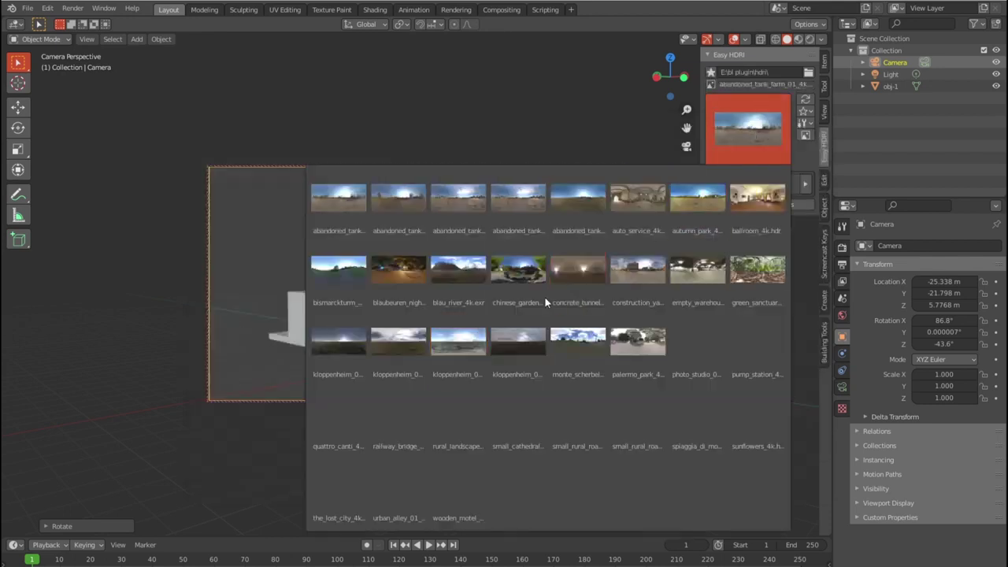
left_click(543, 293)
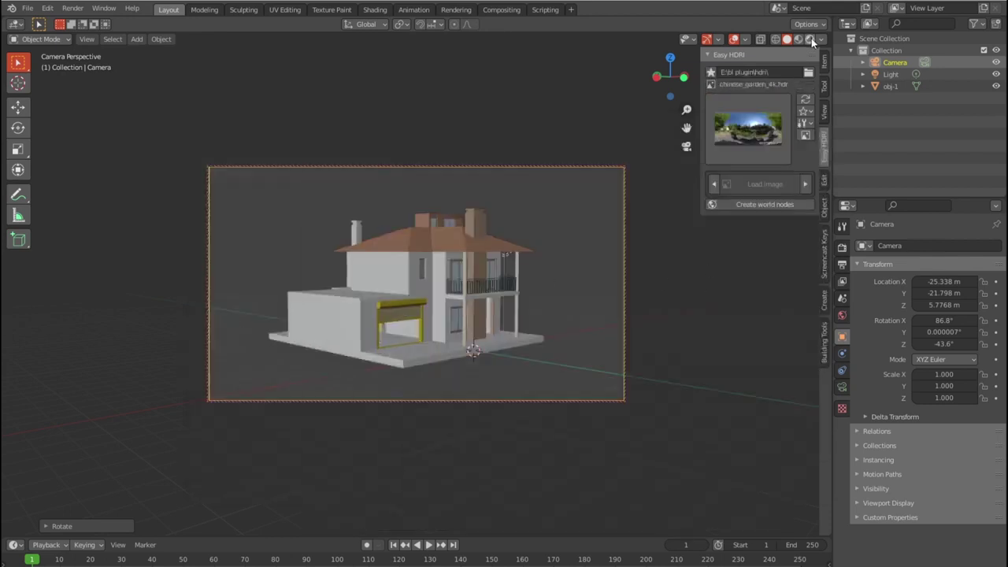
left_click(809, 39)
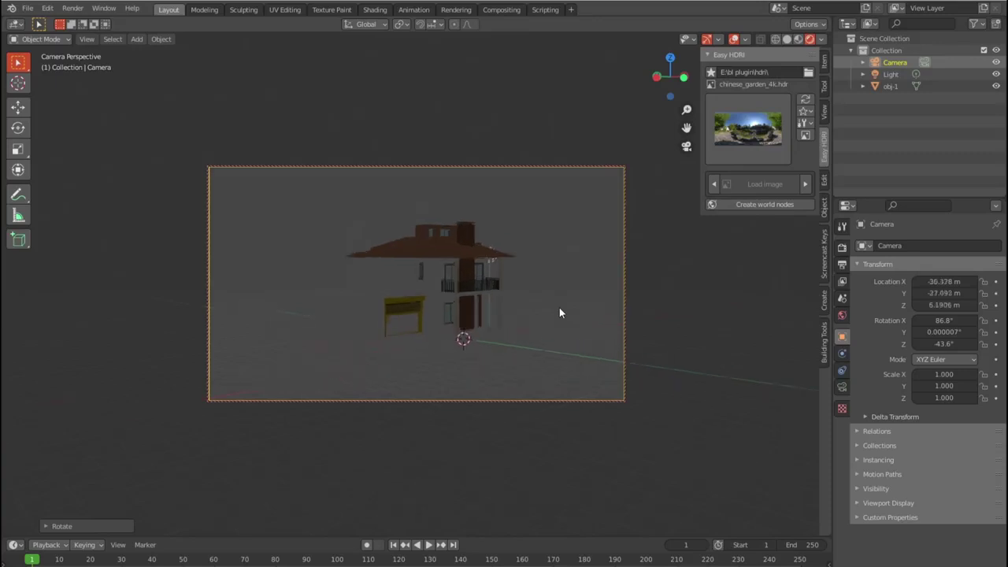
scroll(559, 308, "up", 2)
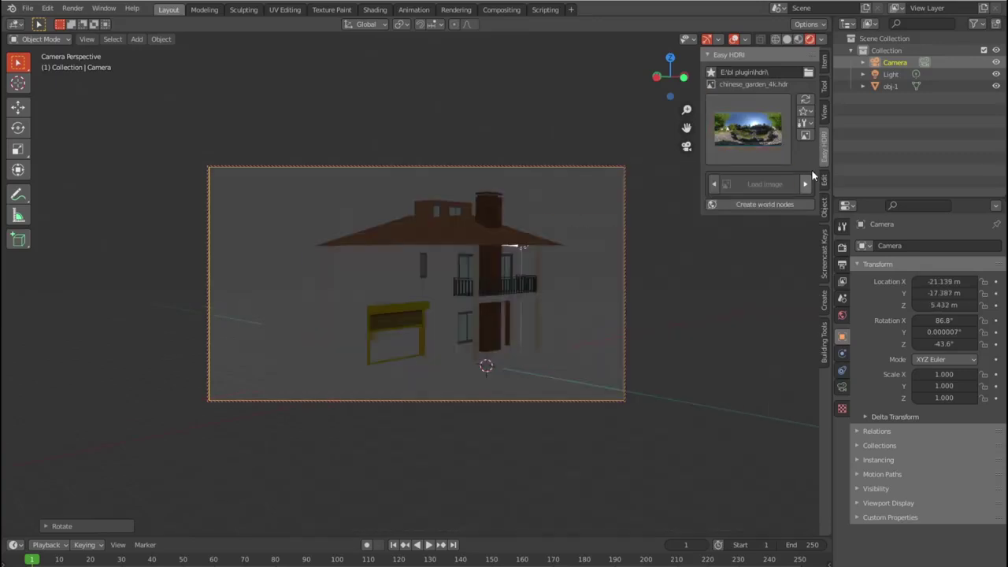
left_click(752, 204)
Step: Switch the background to small_rural_road_02_4k with Equirectangular projection and re-aim the camera
scroll(559, 344, "down", 2)
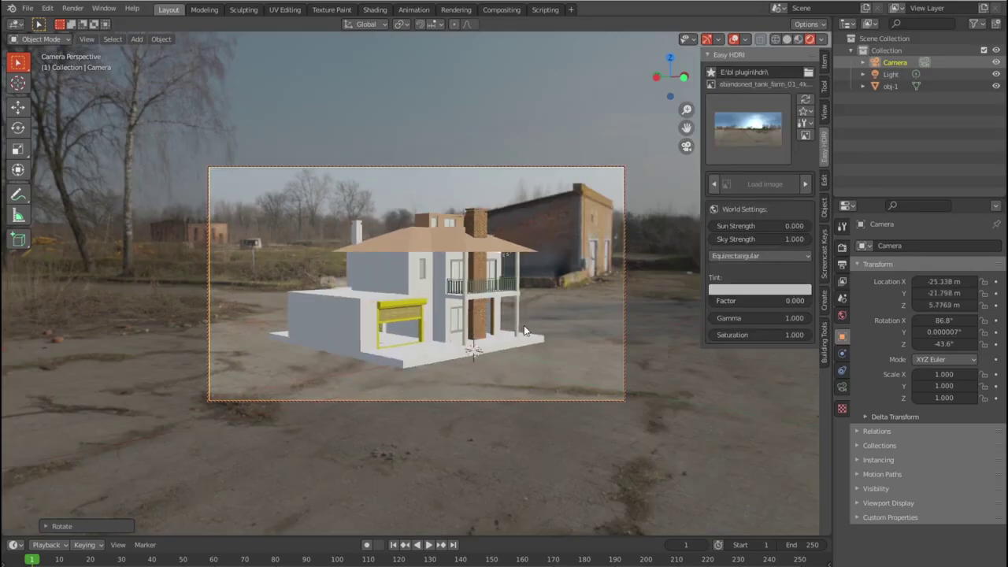
mouse_move(562, 327)
middle_mouse_down()
mouse_move(490, 331)
mouse_move(637, 293)
middle_mouse_up()
left_click(748, 127)
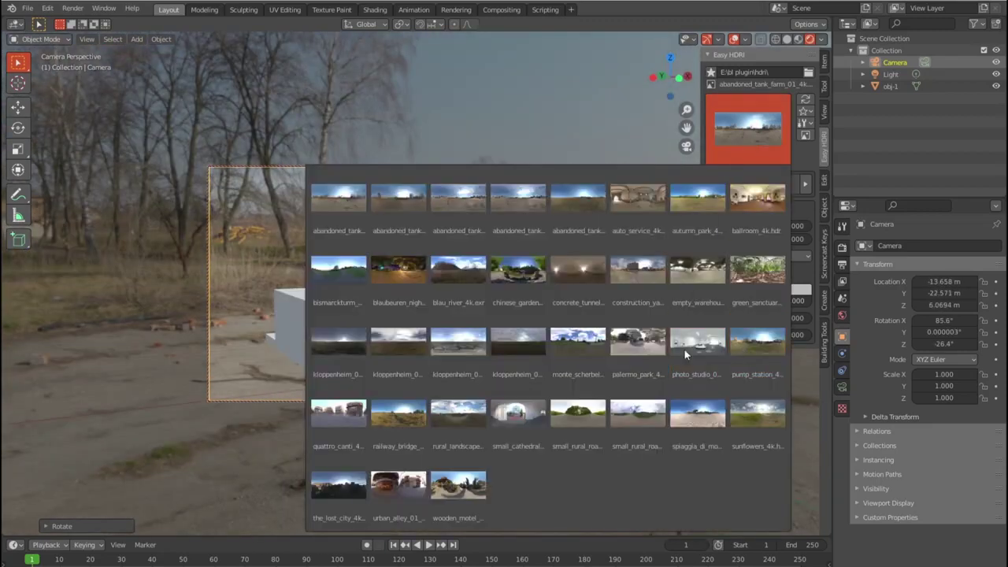
left_click(578, 417)
scroll(422, 271, "down", 2)
scroll(422, 270, "up", 2)
middle_click_drag(355, 270, 453, 272)
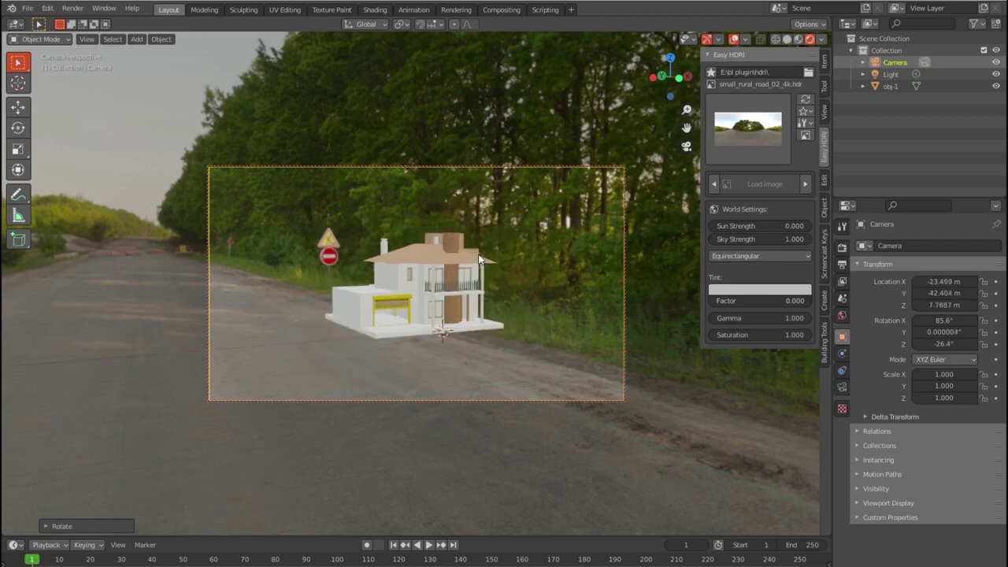
scroll(422, 270, "down", 2)
scroll(422, 270, "up", 2)
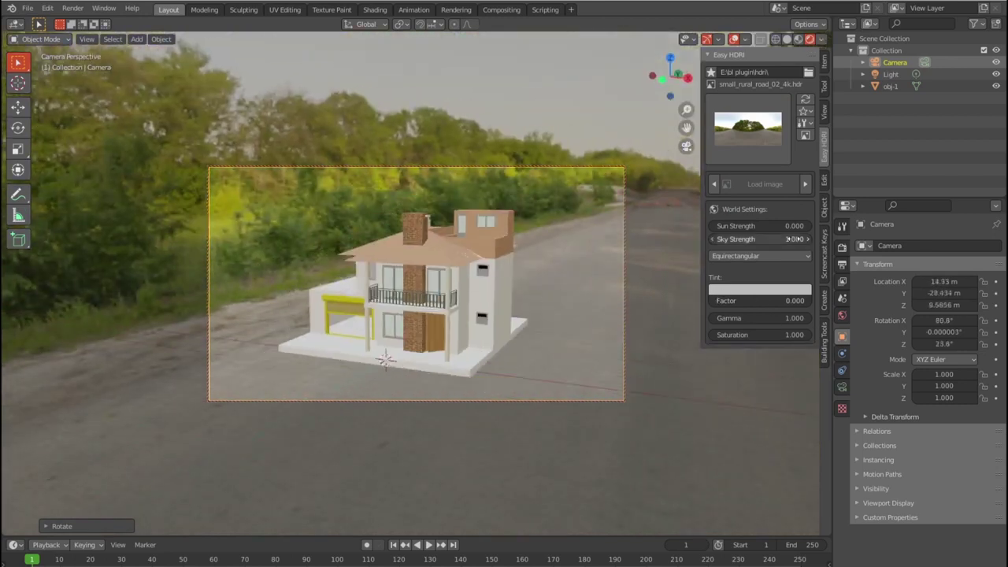
left_click(748, 255)
Step: Adjust the camera view and enlarge the timeline area upward
middle_click_drag(599, 288, 561, 290)
scroll(560, 294, "down", 2)
left_click_drag(31, 538, 31, 312)
Step: Turn the timeline into a Shader Editor showing the world's EasyHDR nodes
left_click(13, 319)
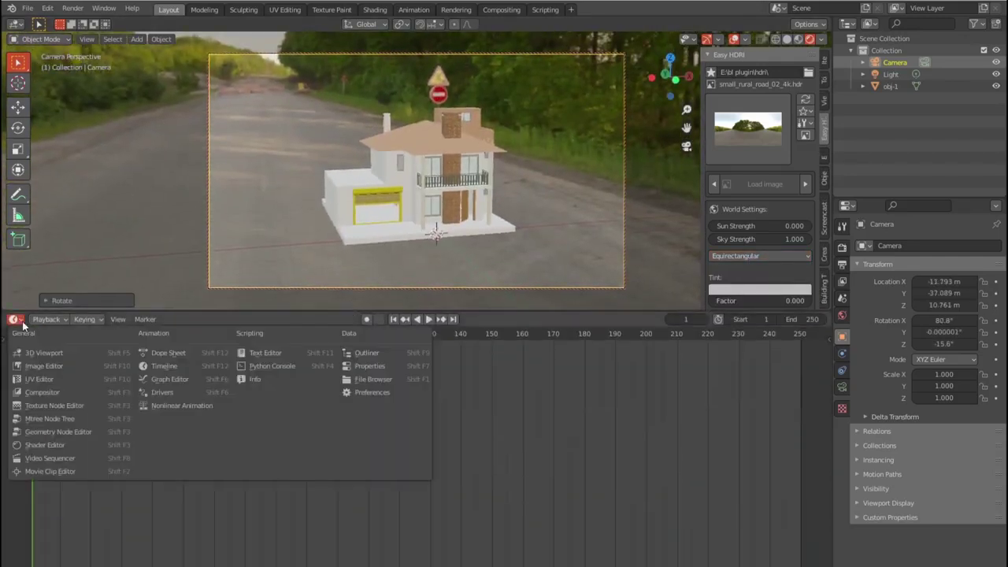
left_click(73, 447)
left_click(65, 320)
left_click(73, 346)
scroll(353, 478, "up", 2)
scroll(353, 478, "up", 3)
scroll(353, 478, "left", 2)
Step: Start editing the Mapping scale and preview the kloppenheim_07 and quattro_canti_4k HDRIs
mouse_move(286, 530)
left_mouse_down()
mouse_move(260, 530)
mouse_move(283, 519)
mouse_move(276, 541)
left_mouse_up()
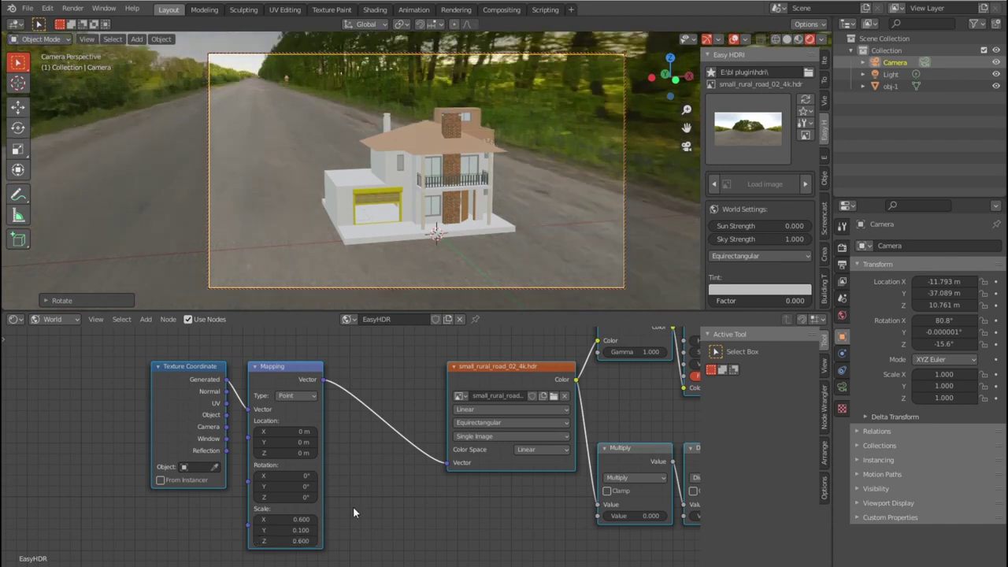
left_click(748, 130)
left_click(524, 353)
left_click(747, 130)
left_click(338, 409)
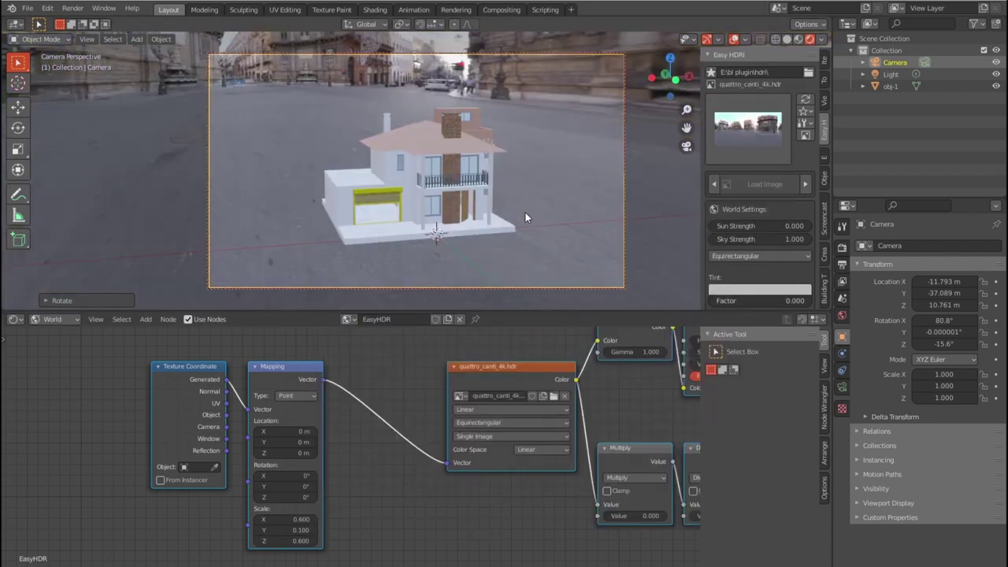
Step: Set Mapping scale X 0.7 and Y -0.1, then pick autumn_park_4k
key("Return")
left_click(313, 520)
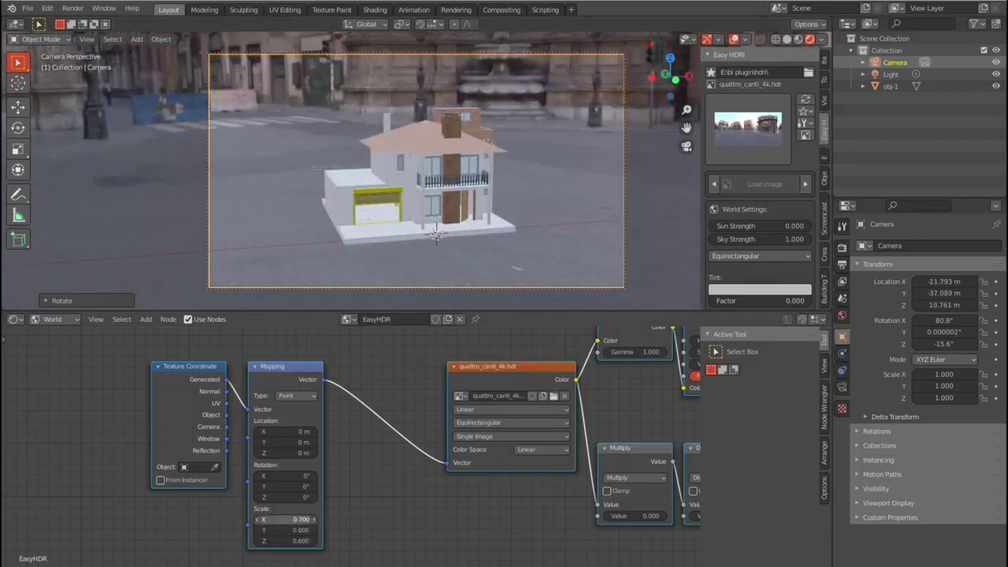
mouse_move(303, 530)
left_mouse_down()
mouse_move(236, 530)
mouse_move(355, 541)
left_mouse_up()
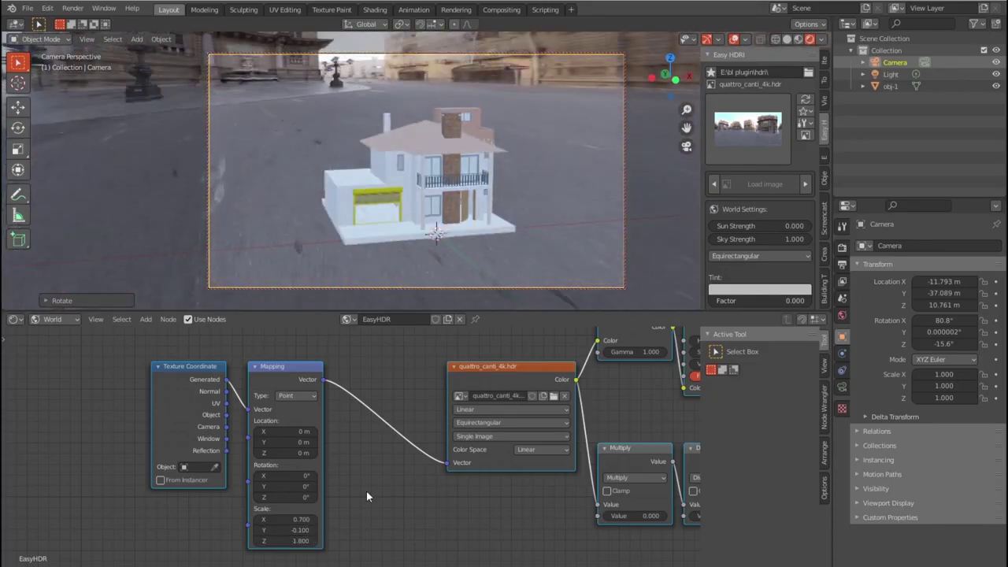
left_click(748, 127)
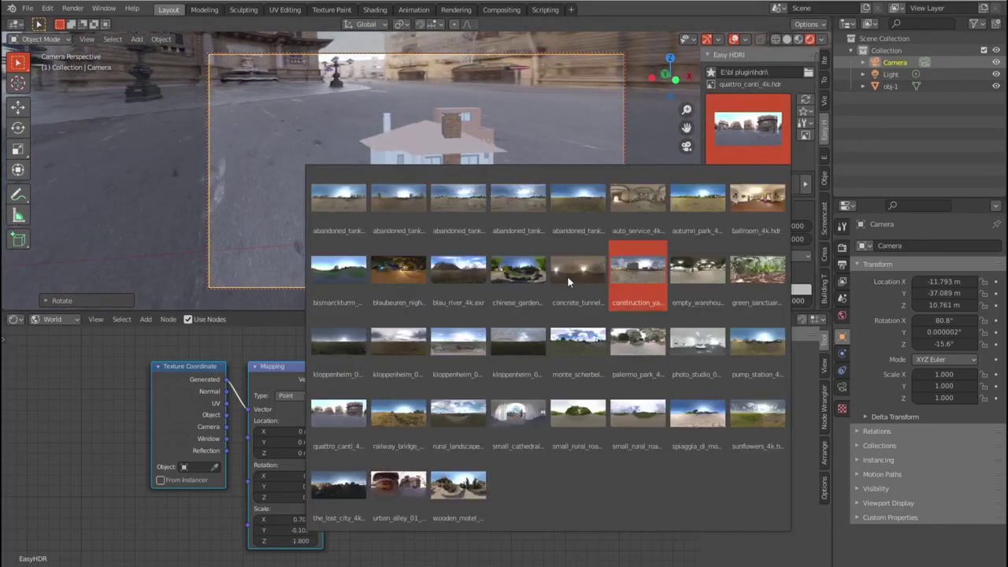
left_click(714, 200)
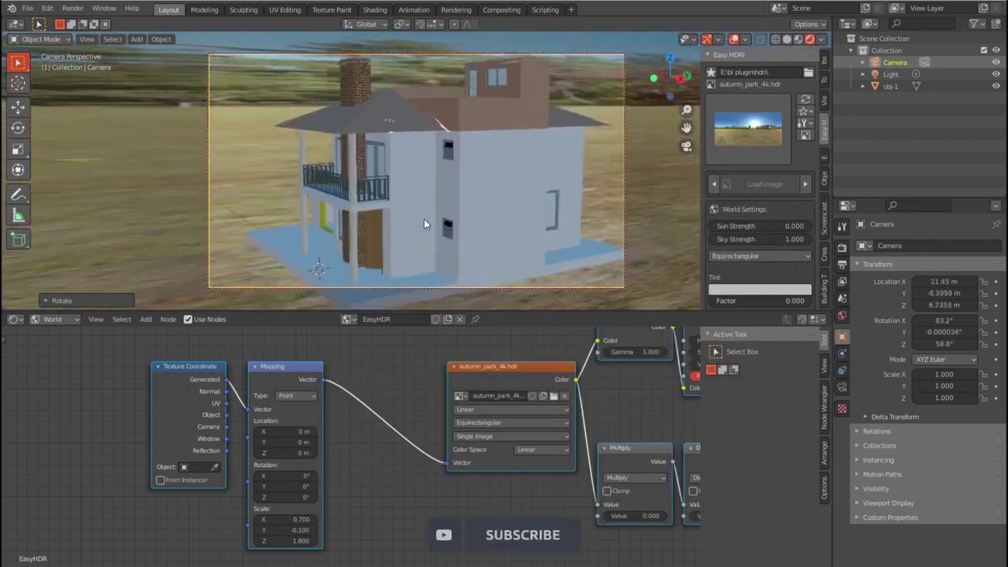
Step: Move the light straight up along Z high above the house
left_click(398, 130)
key("g")
key("z")
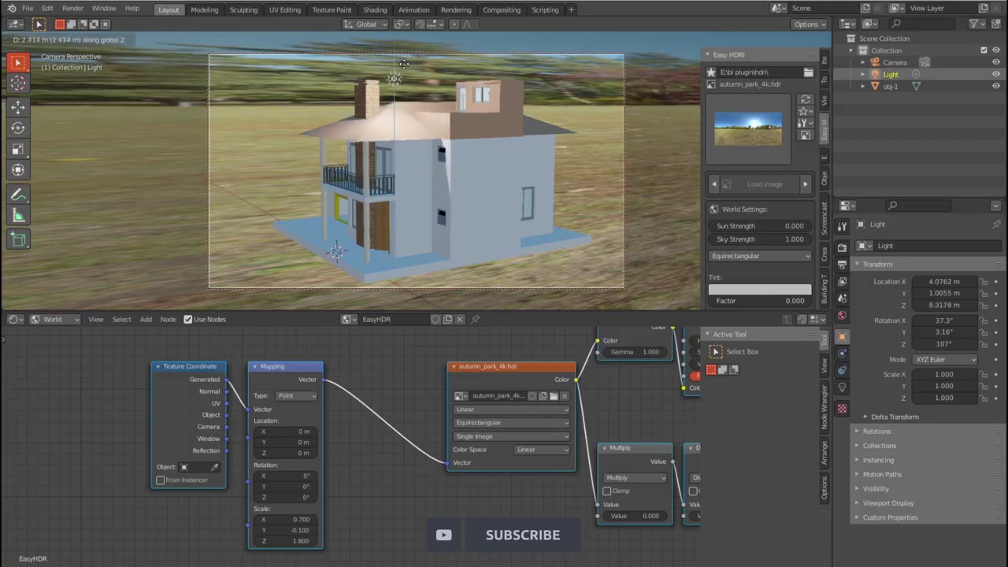
left_click(406, 38)
middle_click_drag(473, 158, 613, 179)
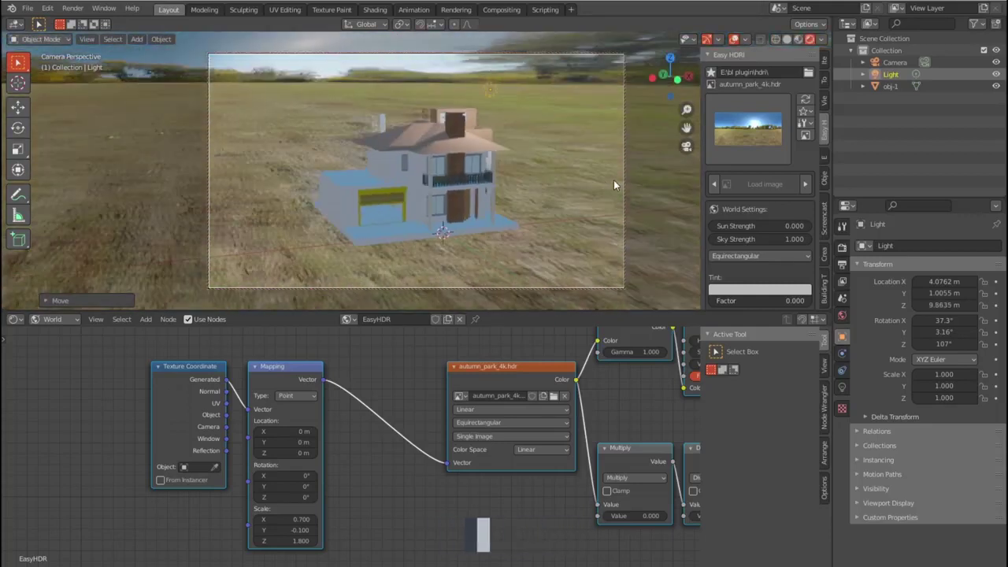
Step: Change the light type to Sun with strength 1
left_click(842, 387)
left_click(910, 295)
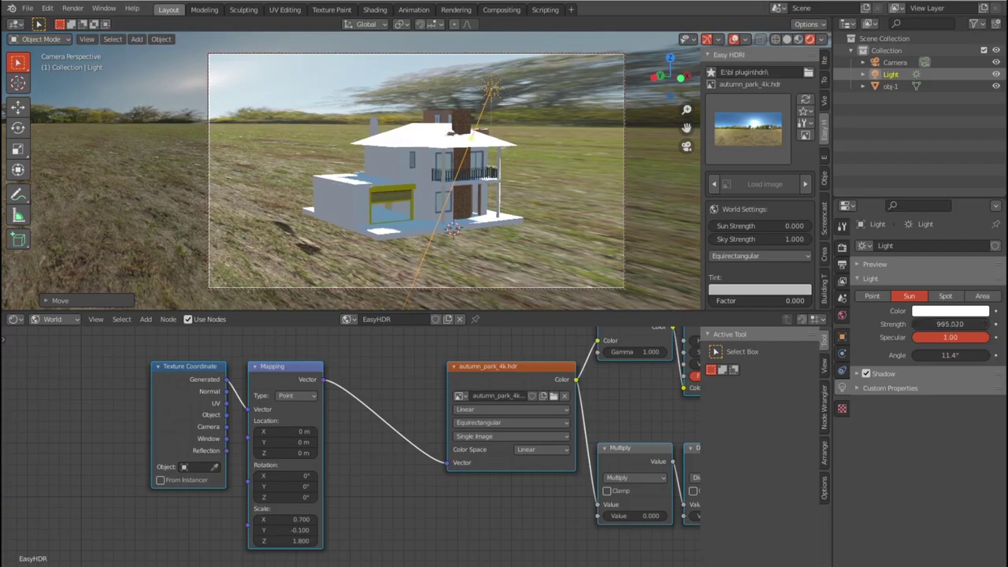
type("1")
key("Return")
mouse_move(476, 246)
middle_mouse_down()
mouse_move(365, 245)
mouse_move(485, 238)
middle_mouse_up()
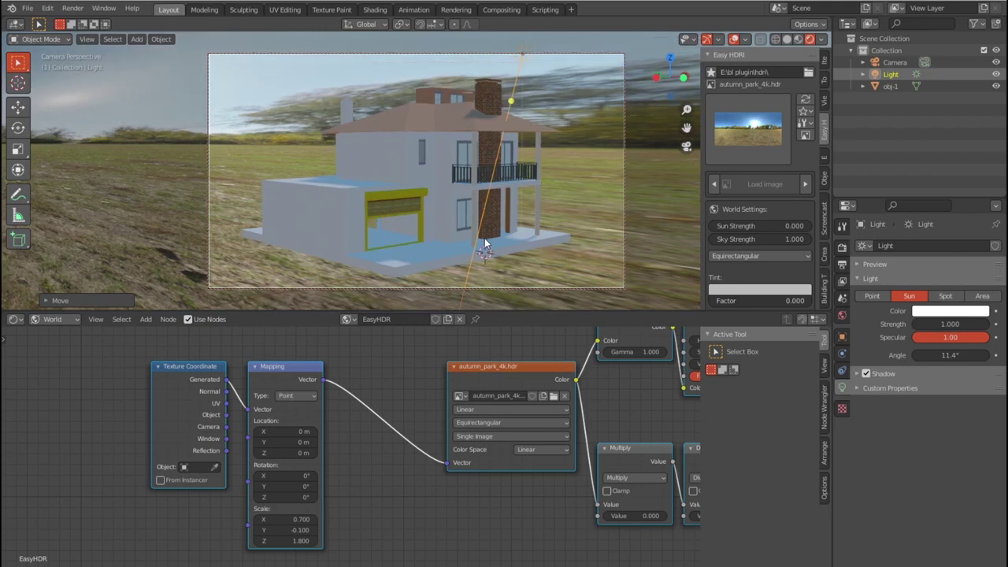
left_click(726, 136)
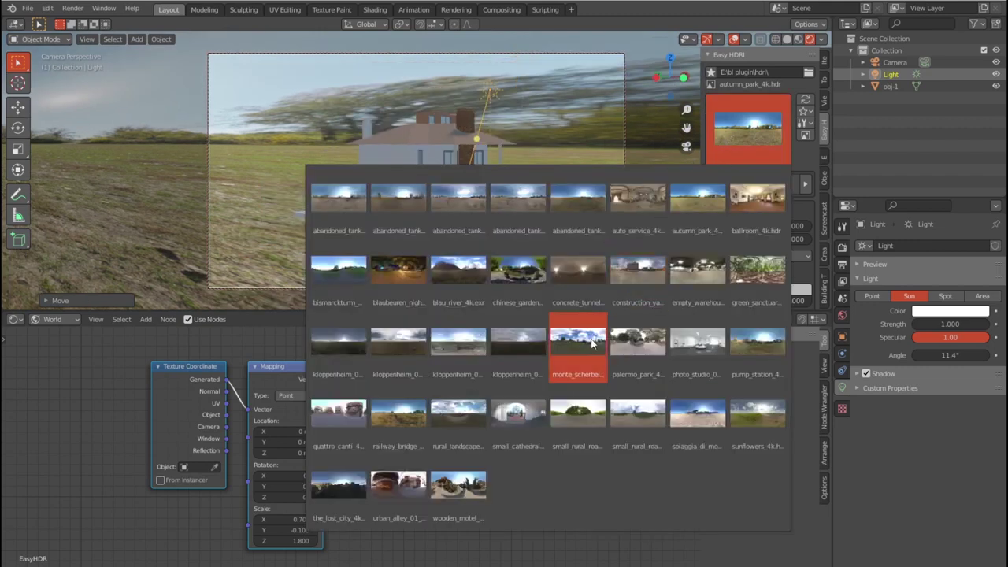
Step: Load monte_scherbelino_4k.hdr and set the Mapping scale to 1 on every axis
left_click(592, 341)
key("Return")
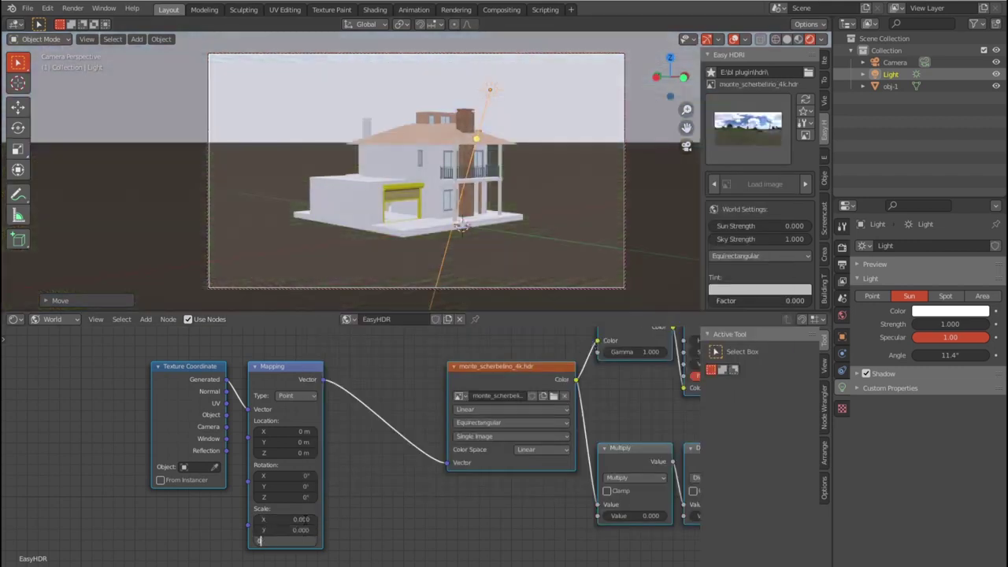
type("1")
key("Return")
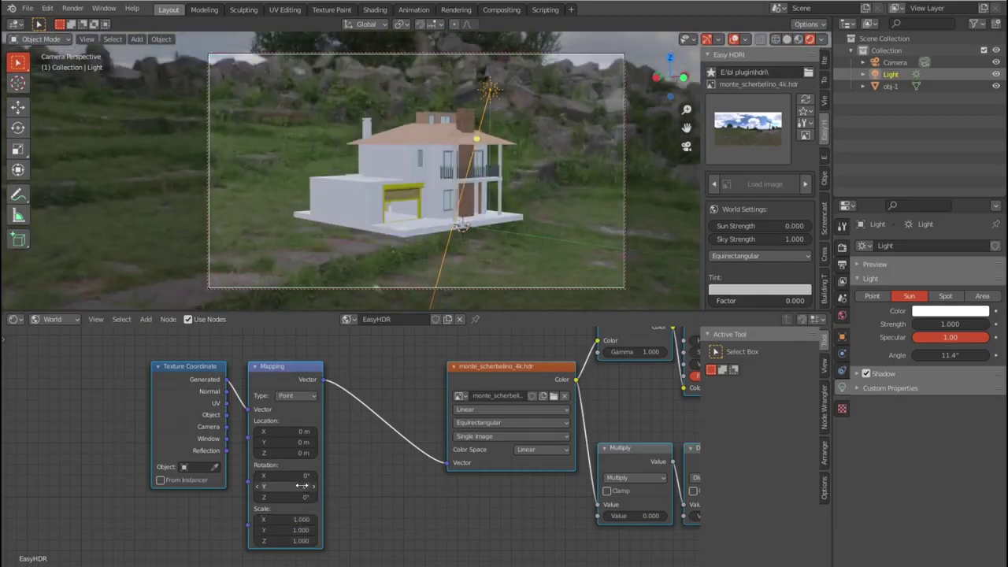
Step: Rotate the background to 159° around Z with slight X/Y tilt
left_click_drag(285, 497, 403, 497)
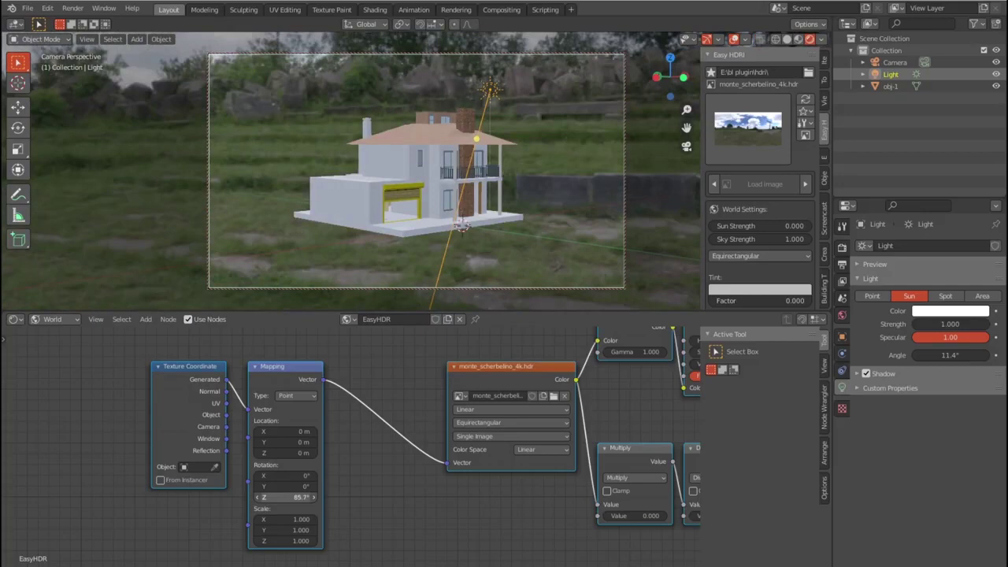
left_click_drag(285, 497, 271, 516)
mouse_move(285, 476)
left_mouse_down()
mouse_move(292, 497)
mouse_move(287, 487)
left_mouse_up()
left_click_drag(286, 432, 304, 432)
Step: Collapse the node editor so the 3D view fills the workspace; try scaling the house, then undo
left_click_drag(315, 312, 315, 553)
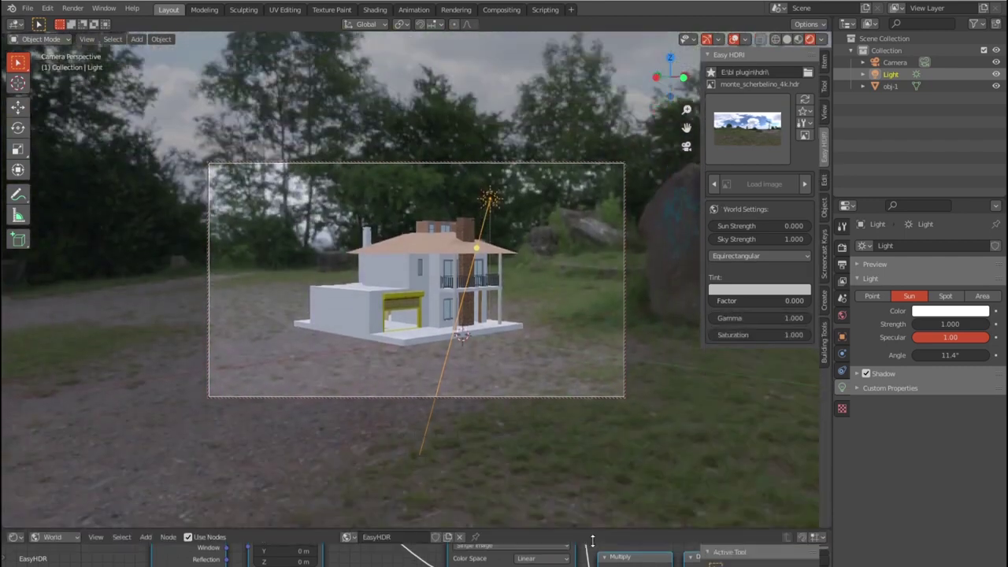
left_click(435, 326)
key("s")
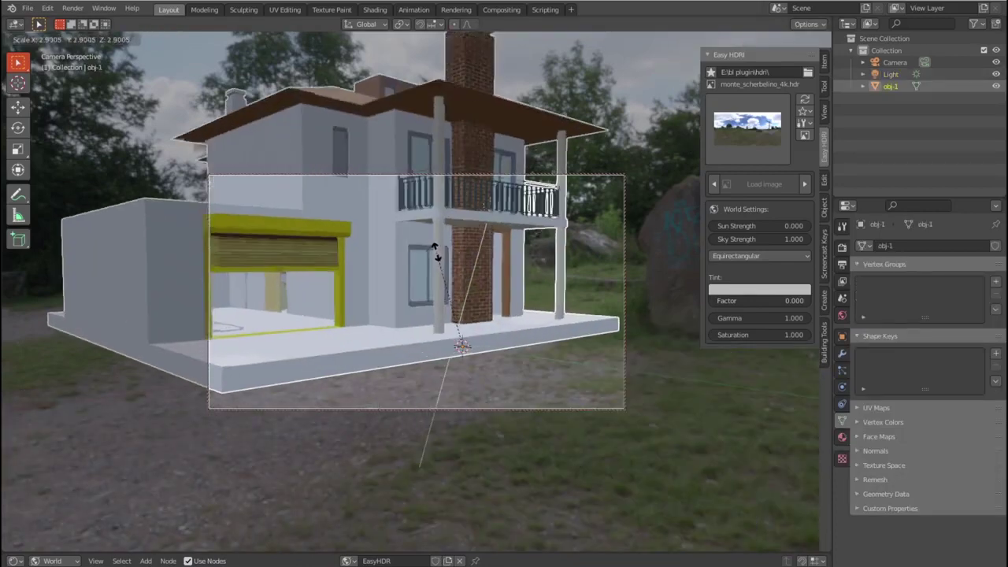
left_click(495, 298)
key("s")
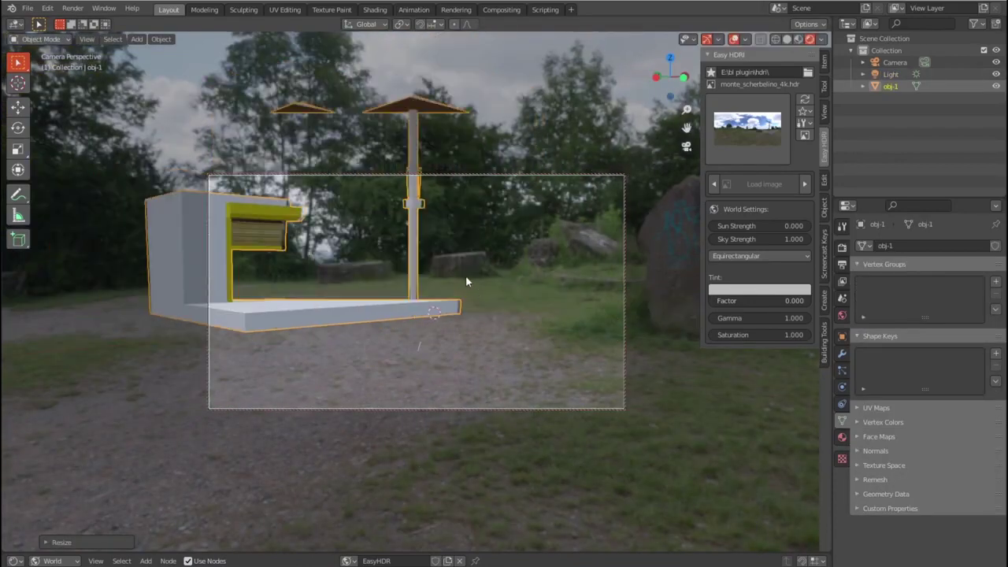
key("ctrl+z")
key("ctrl+z")
key("ctrl+z")
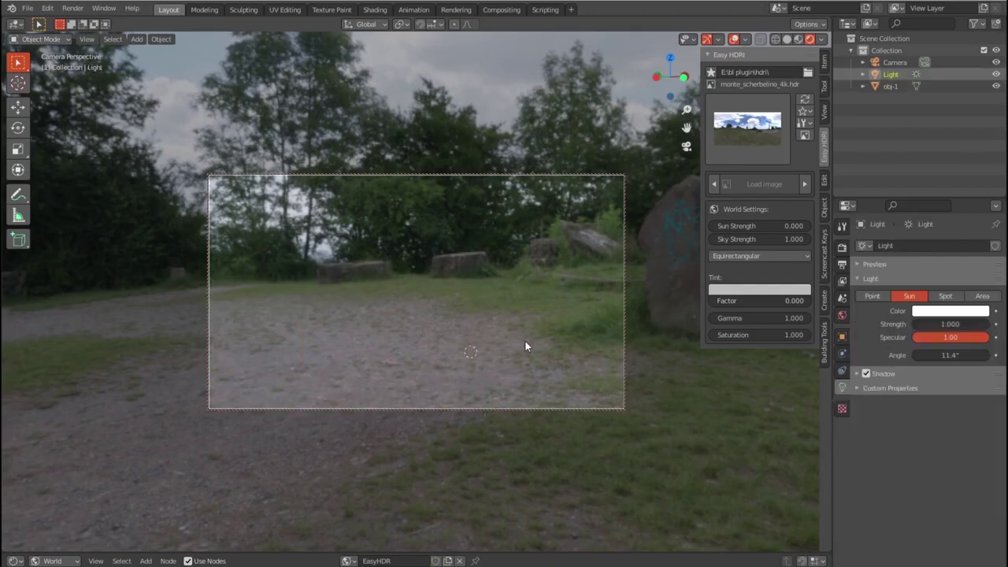
Step: Tilt the camera view to look down on the house and select the camera
scroll(489, 302, "up", 5)
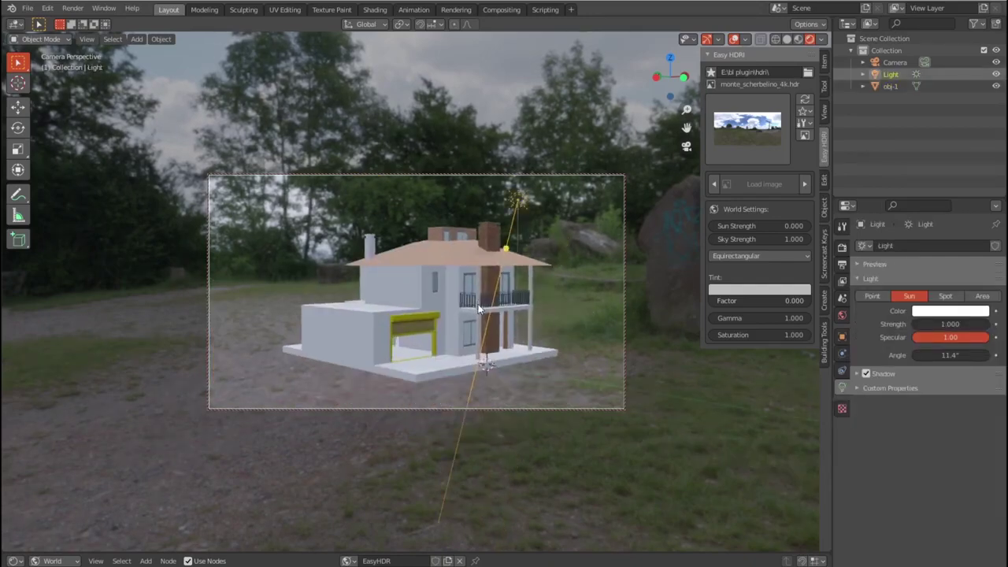
middle_click_drag(483, 315, 478, 300)
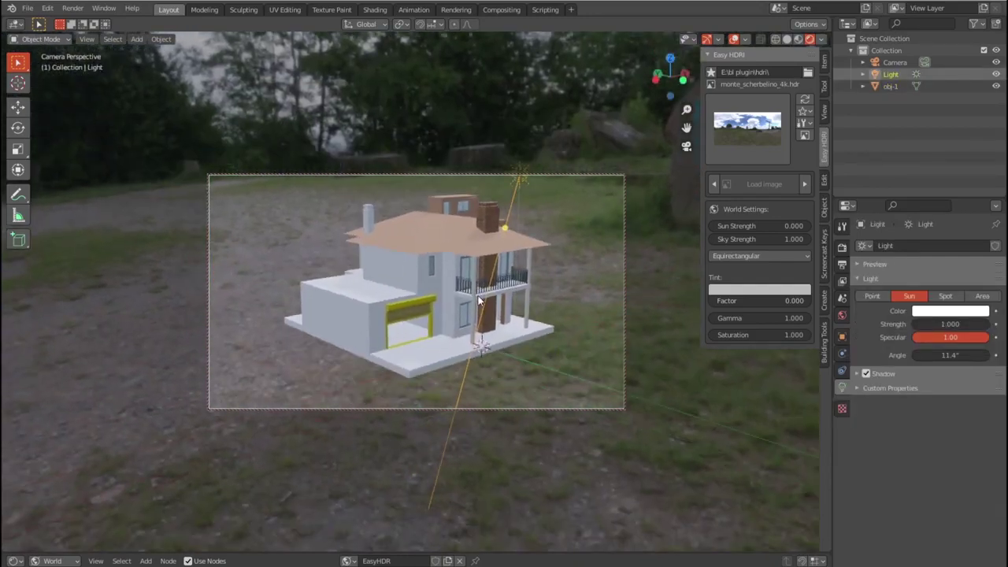
left_click(532, 182)
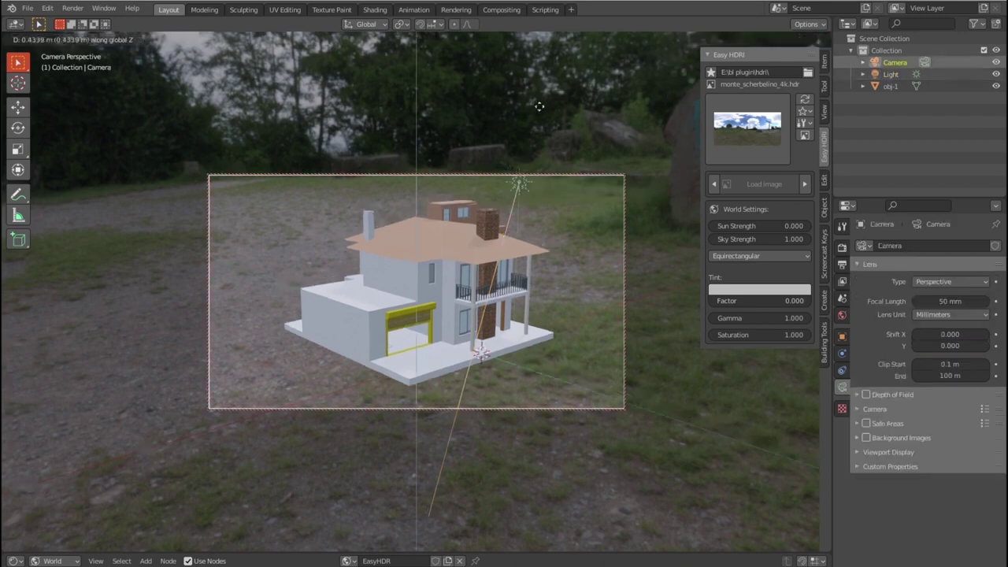
Step: Raise the sun higher above the house and set its strength to 10
left_click(527, 208, "shift")
key("g")
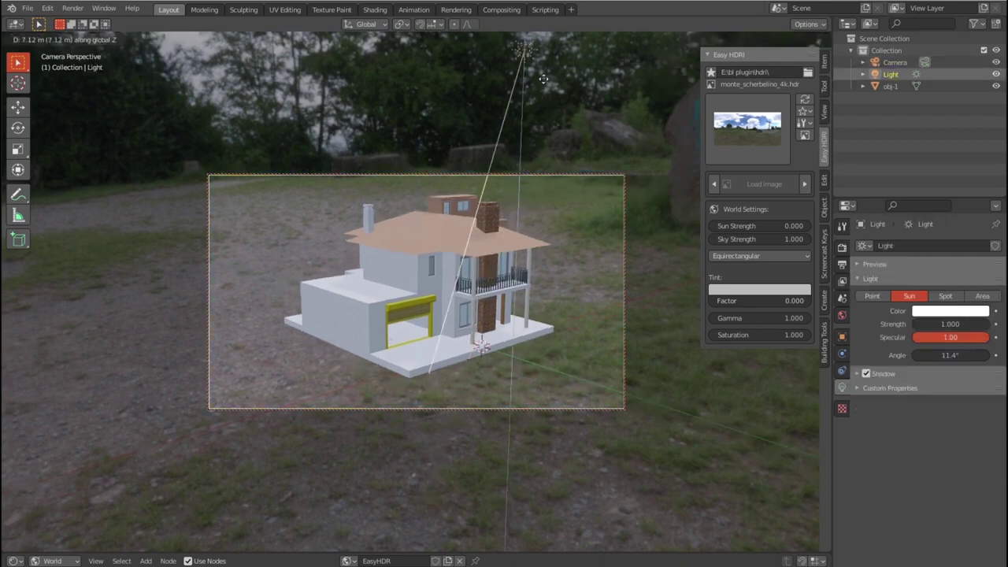
left_click(533, 79)
double_click(951, 324)
type("10.000")
key("Return")
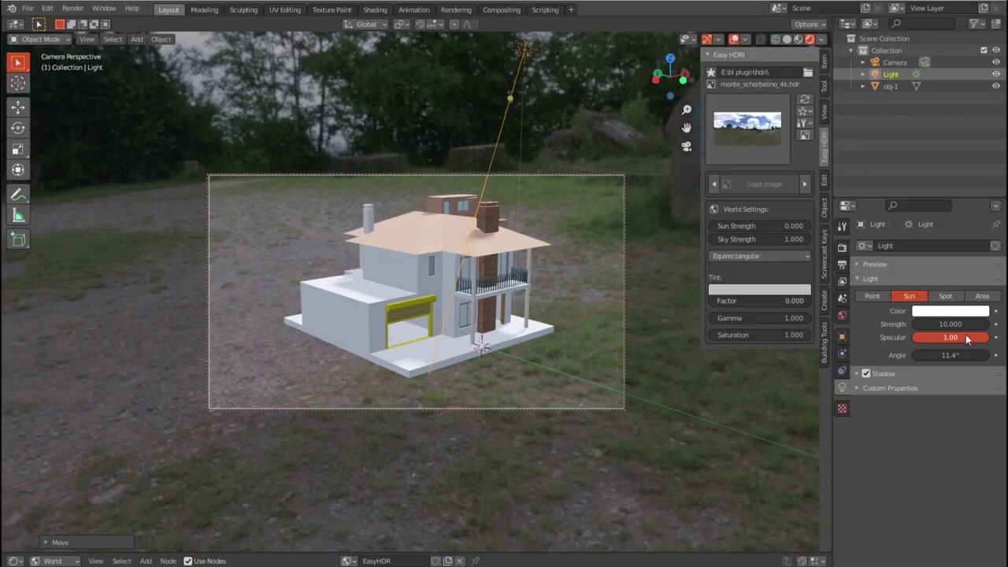
Step: Open the Eevee render settings and switch to top view
left_click(842, 227)
left_click(842, 247)
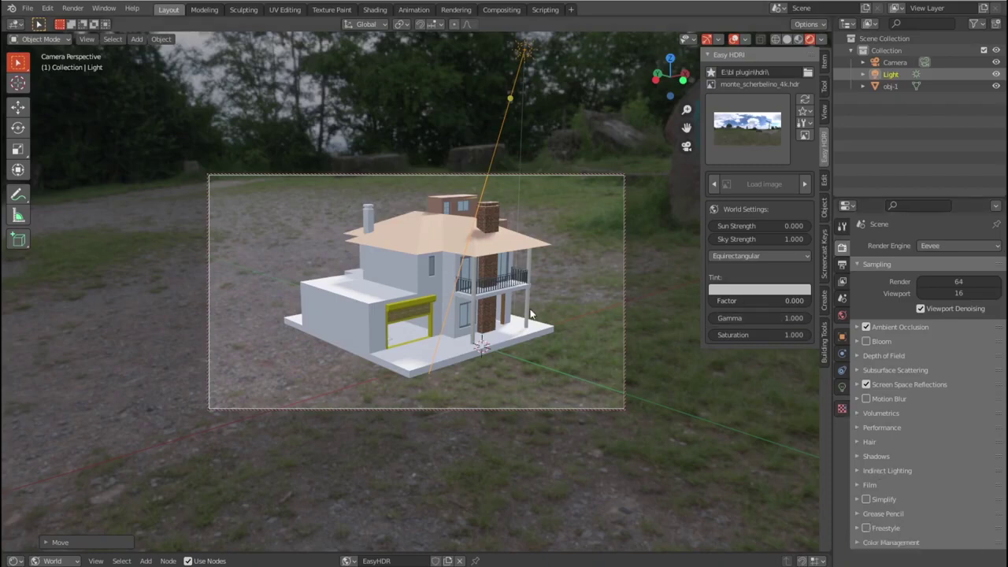
key("KP_7")
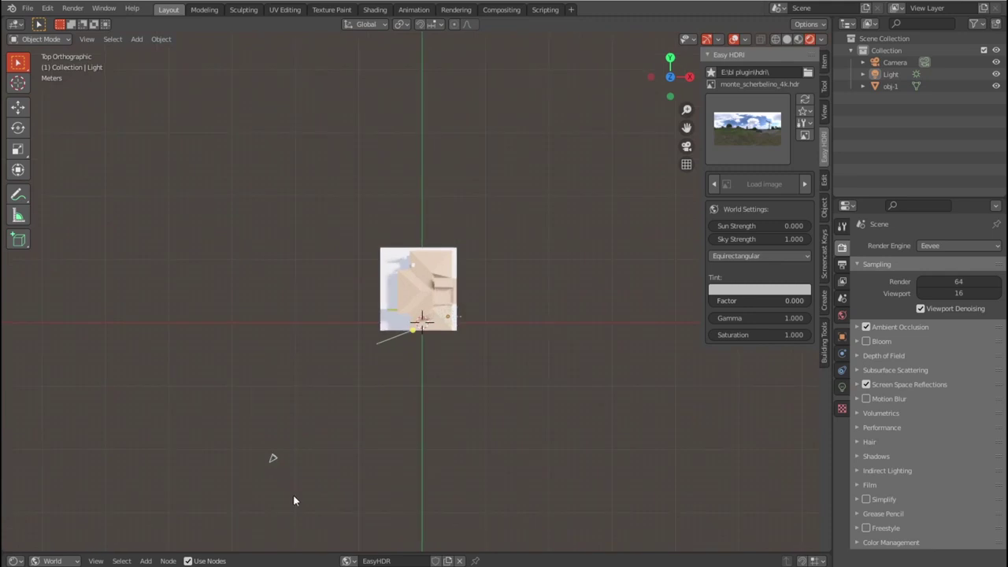
Step: Enable camera depth of field focused on obj-1 at F-Stop 0.1 with 4 blades, and lower the view
left_click(842, 387)
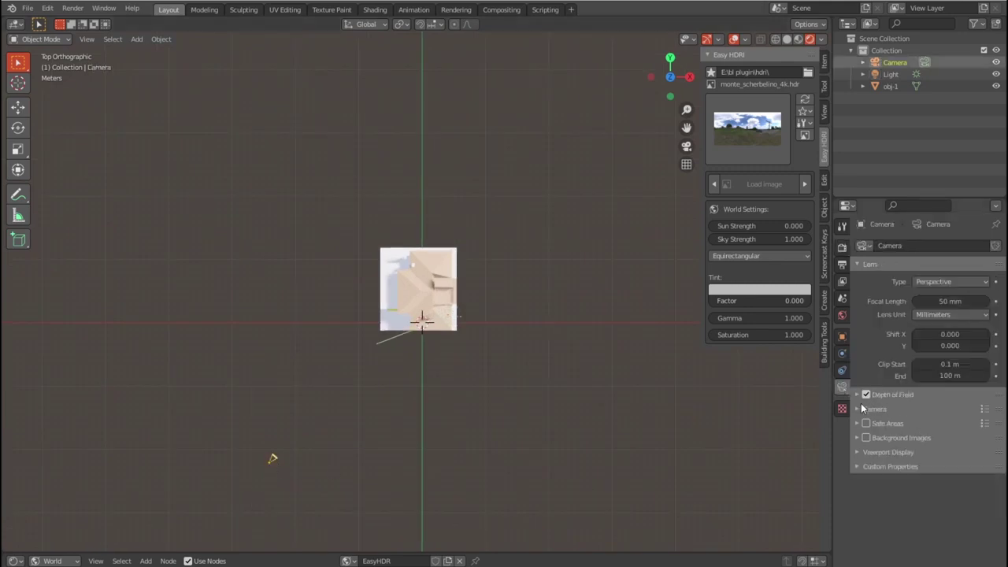
left_click(860, 395)
key("KP_0")
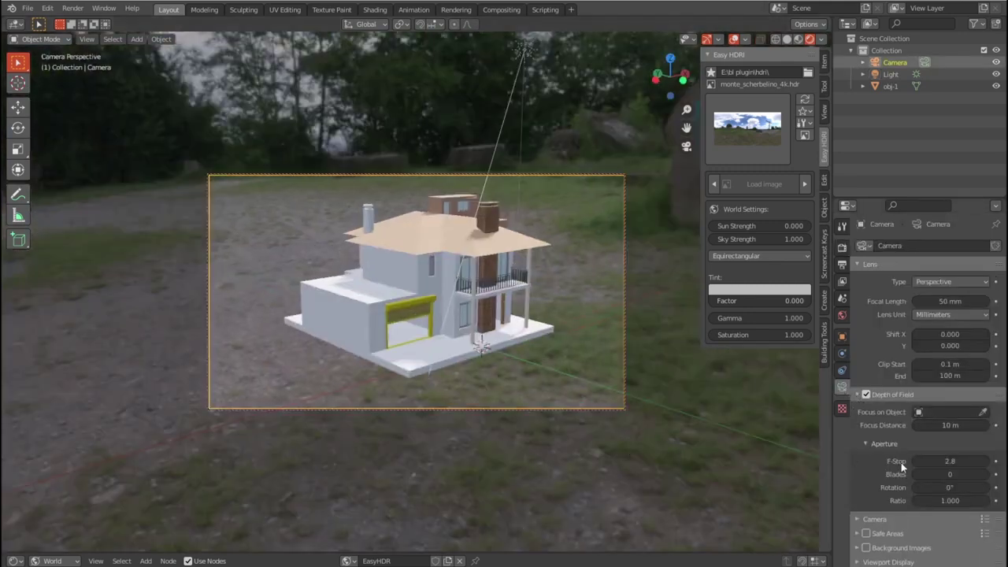
left_click(945, 412)
left_click(898, 453)
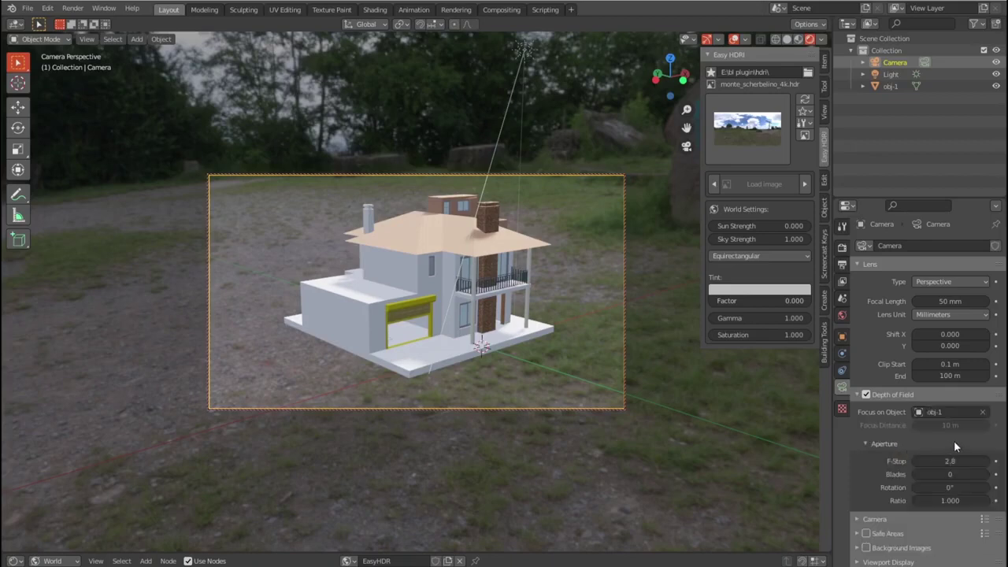
left_click_drag(961, 461, 917, 460)
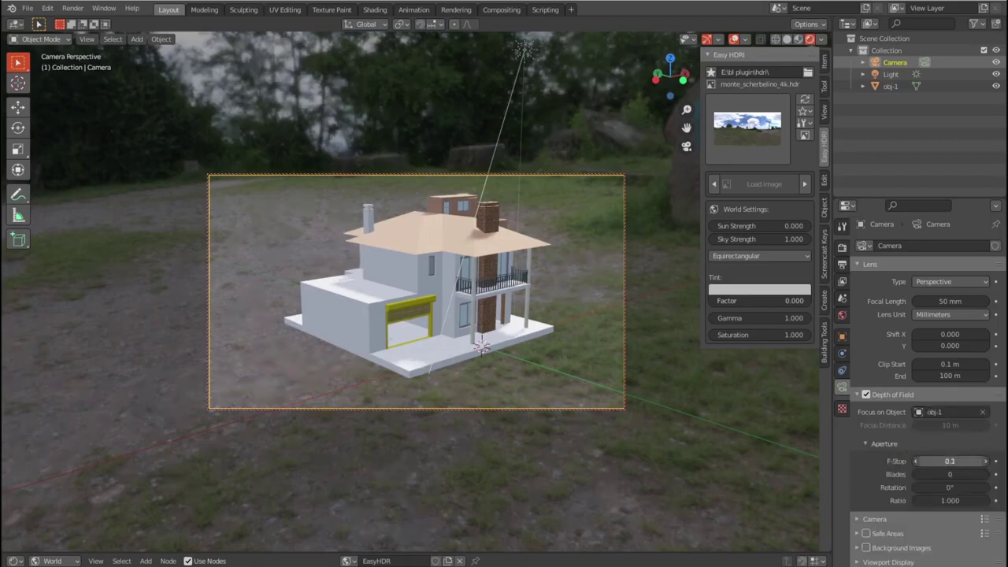
middle_click_drag(590, 417, 589, 376)
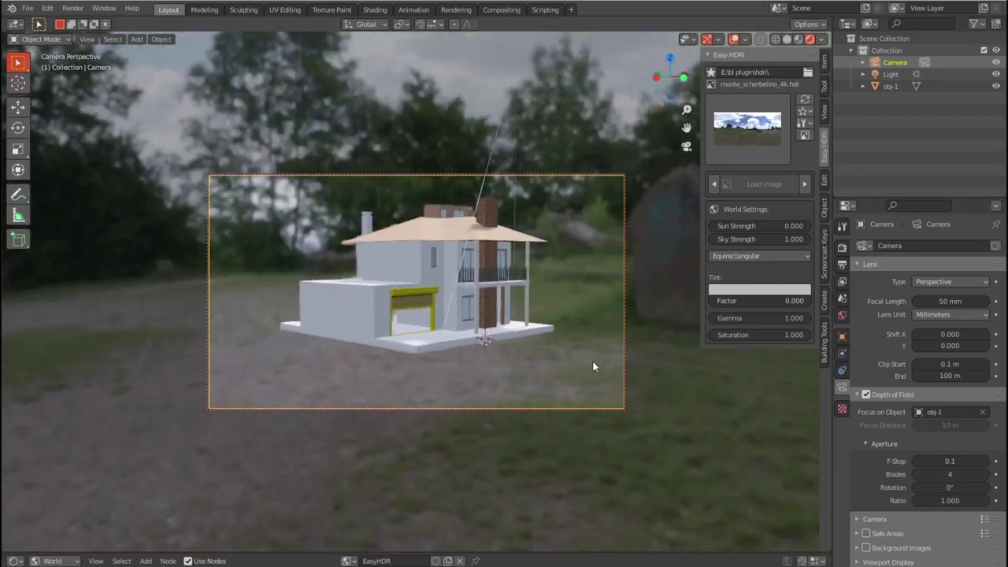
Step: Select the house, cancel a trial Y rotation, and zoom the camera view to fit it
left_click(445, 347)
key("r")
key("y")
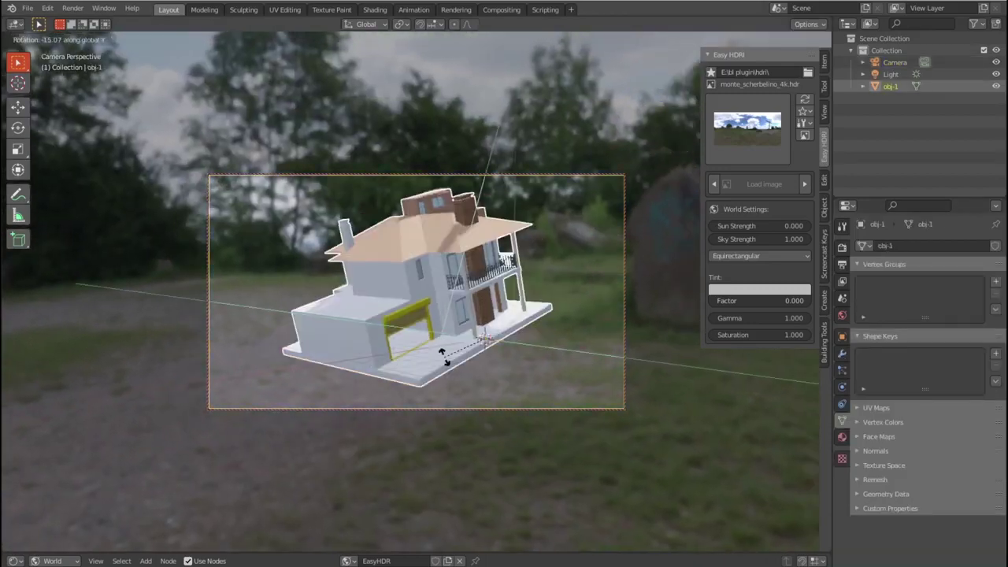
key("Escape")
scroll(544, 356, "up", 2)
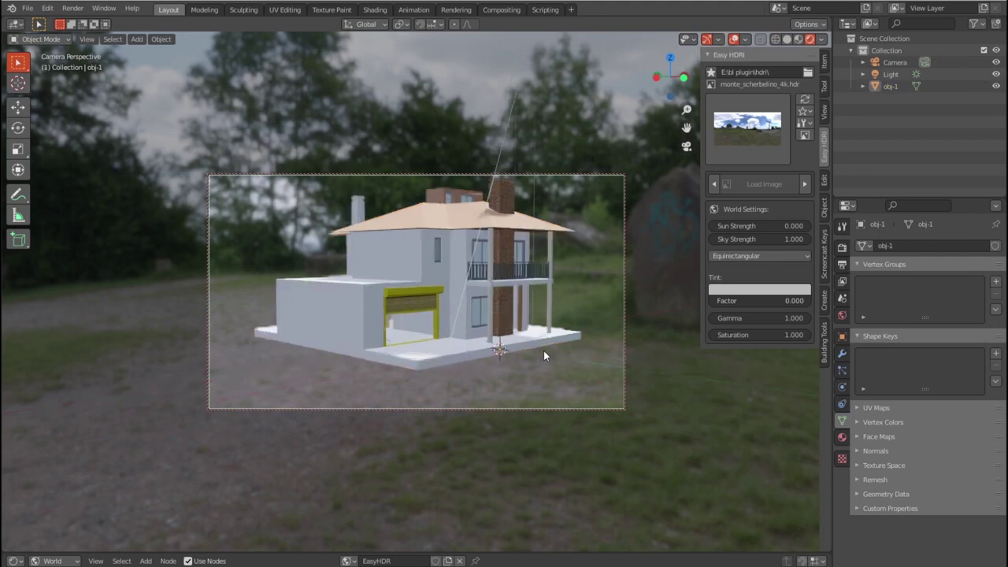
scroll(544, 356, "up", 2)
scroll(393, 329, "up", 4)
scroll(328, 361, "up", 3)
scroll(327, 361, "down", 2)
scroll(311, 398, "down", 1)
scroll(468, 353, "down", 1)
scroll(468, 353, "down", 2)
scroll(468, 346, "down", 2)
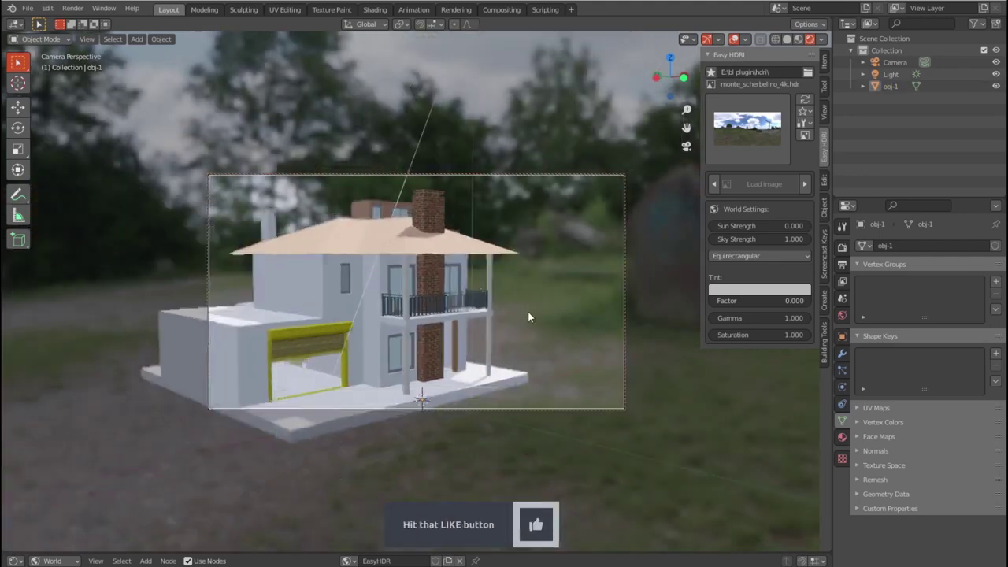
scroll(528, 310, "down", 2)
scroll(532, 305, "down", 1)
scroll(544, 312, "down", 1)
middle_click_drag(550, 315, 557, 318)
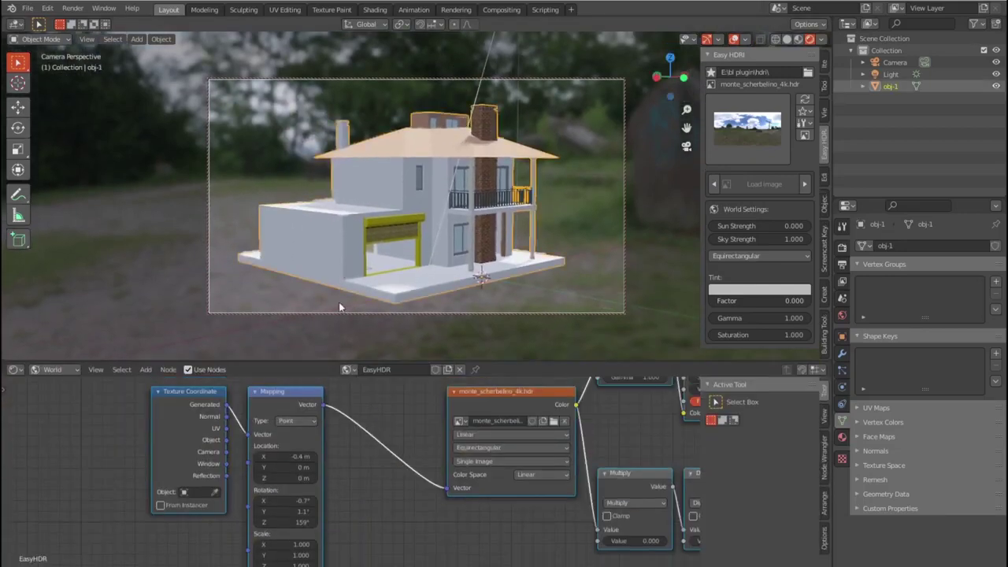
Step: Switch the Shader Editor from World to Object to show the house's _auto_102 material
left_click(52, 369)
left_click(65, 386)
scroll(365, 489, "down", 3)
scroll(519, 489, "down", 2)
scroll(519, 493, "up", 2)
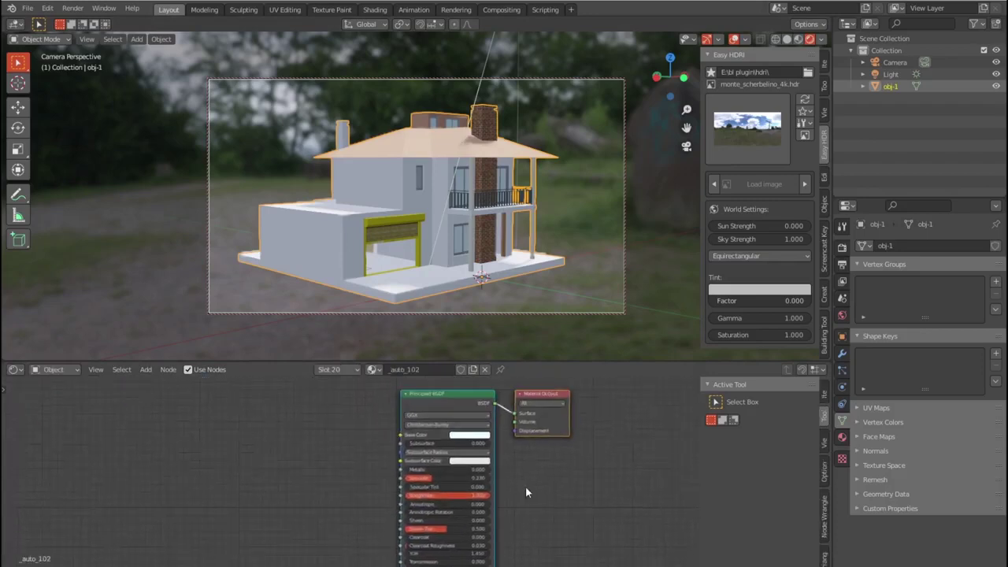
left_click(459, 162)
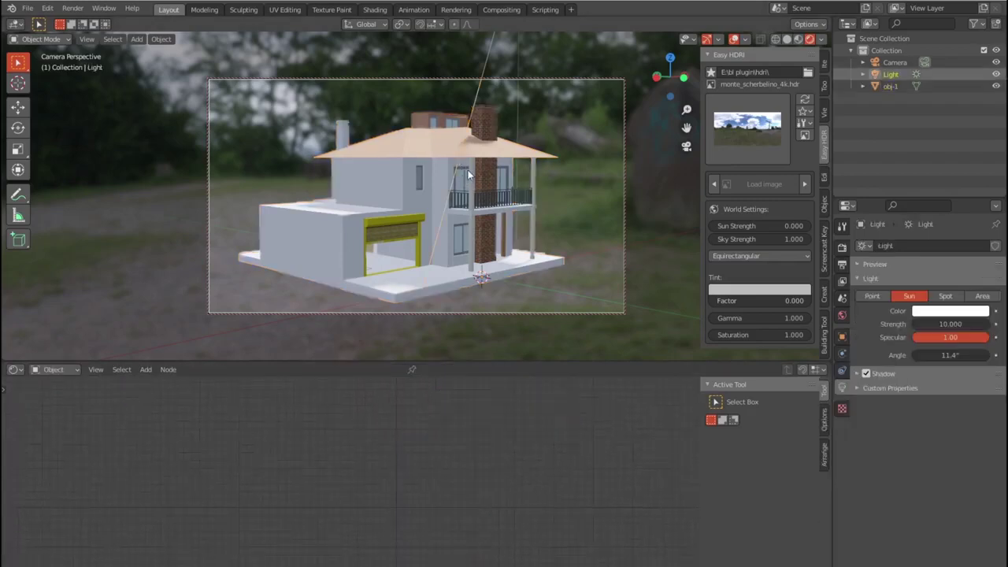
left_click(451, 145)
key("Tab")
key("alt+a")
scroll(454, 173, "up", 3)
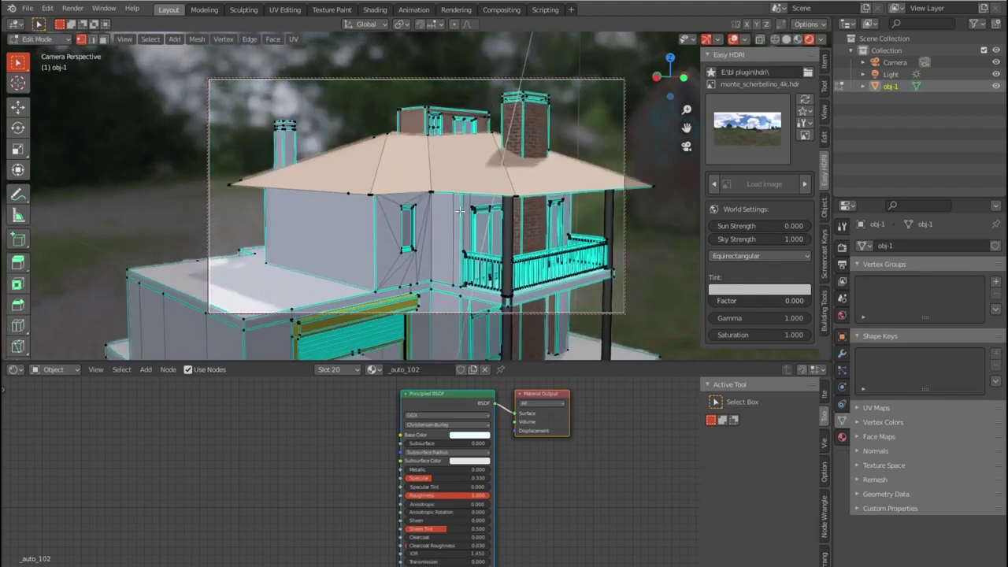
scroll(459, 211, "up", 2)
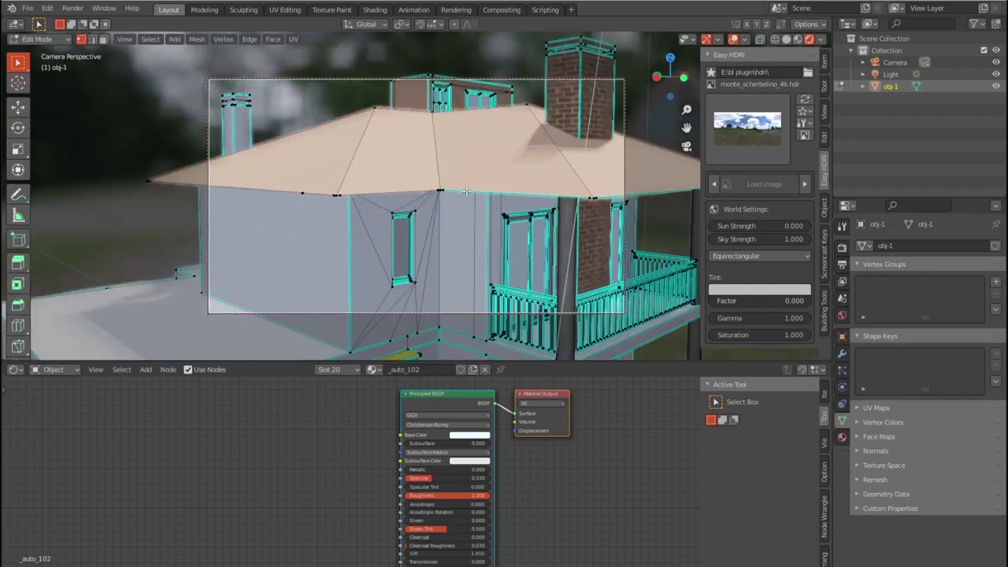
scroll(467, 190, "down", 5)
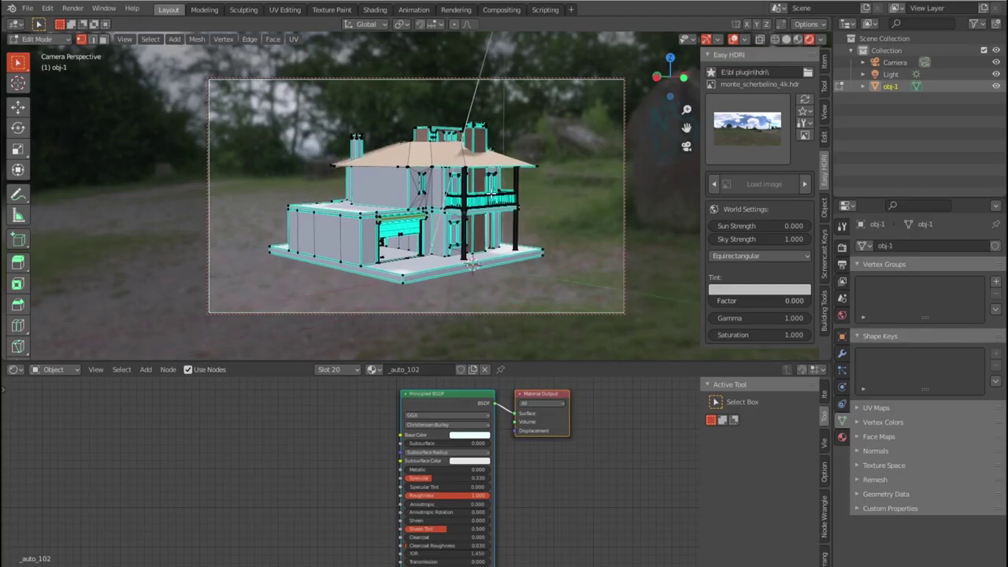
key("Tab")
left_click(543, 210)
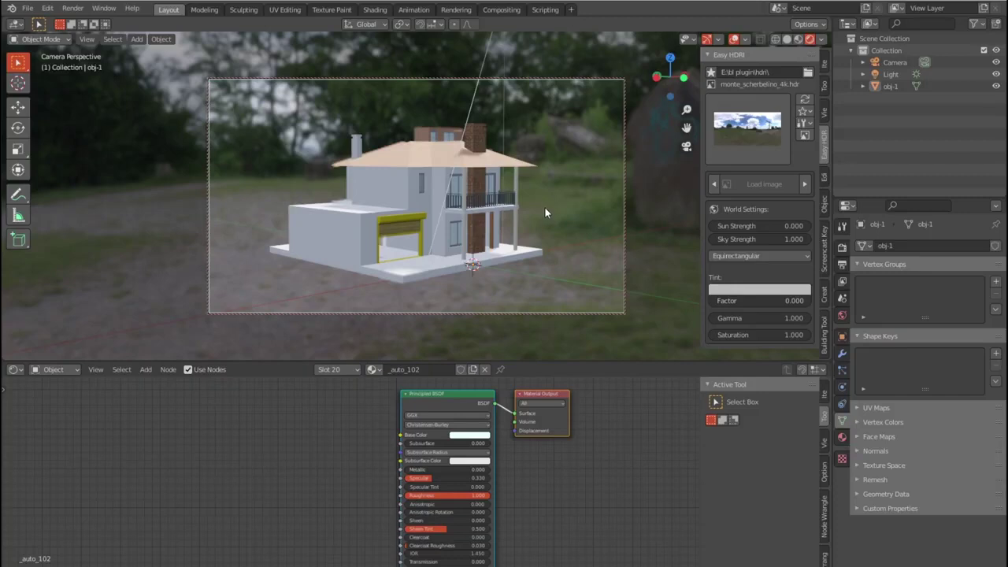
Step: Add a plane under the house and scale it up into a large ground
key("shift+a")
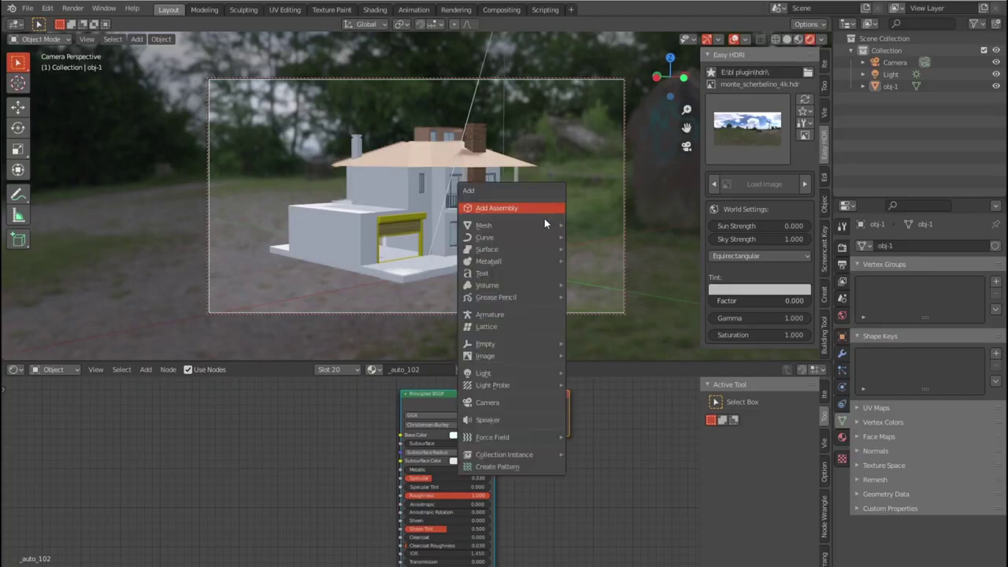
left_click(544, 214)
key("s")
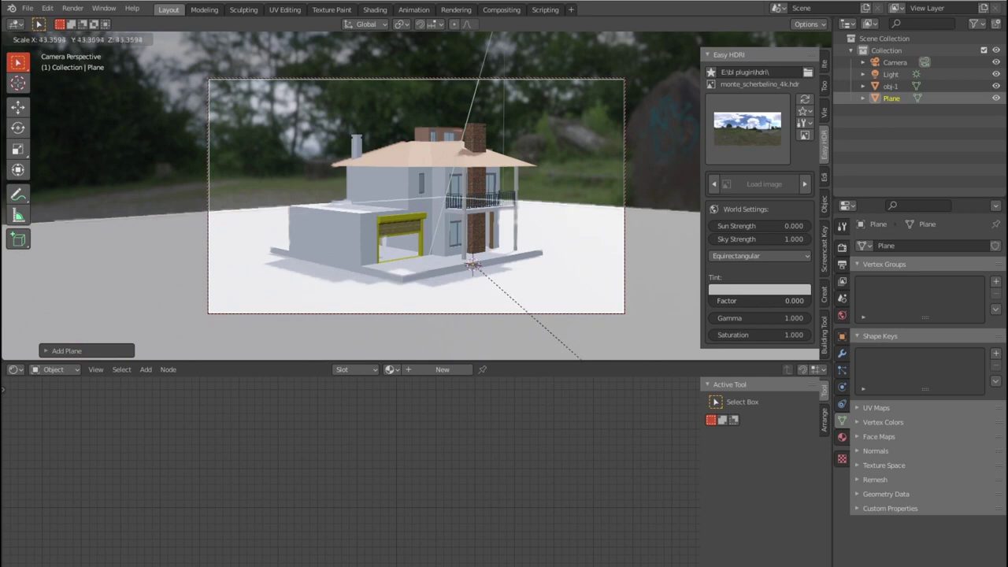
left_click(540, 358)
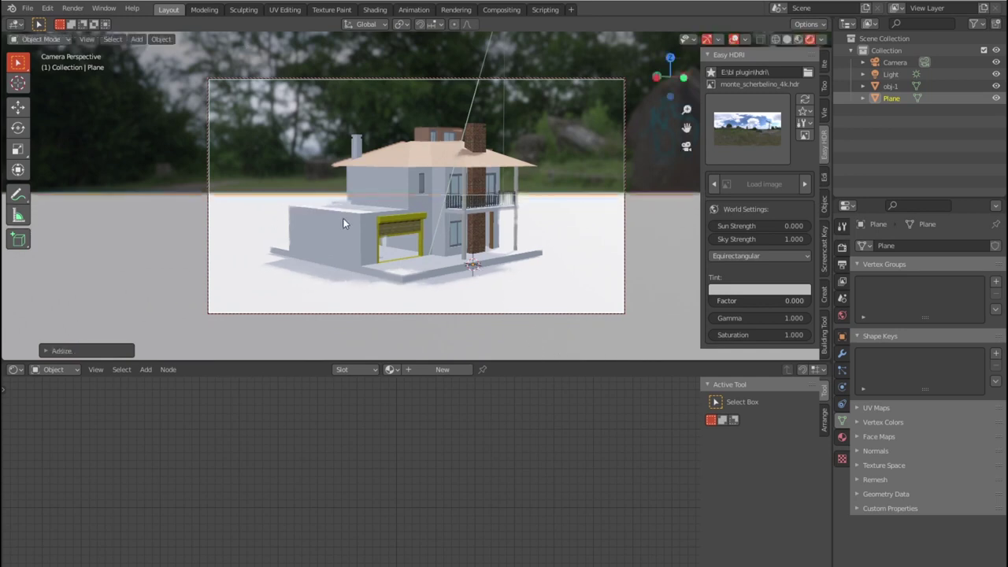
Step: Give the ground plane a new material and start texture setup on its Principled BSDF
left_click(435, 368)
key("ctrl+z")
left_click(436, 368)
left_click(427, 400)
key("ctrl+shift+t")
Step: Load all brown_mud_leaves_01 texture maps into the ground material via Principled Texture Setup
left_click(260, 474)
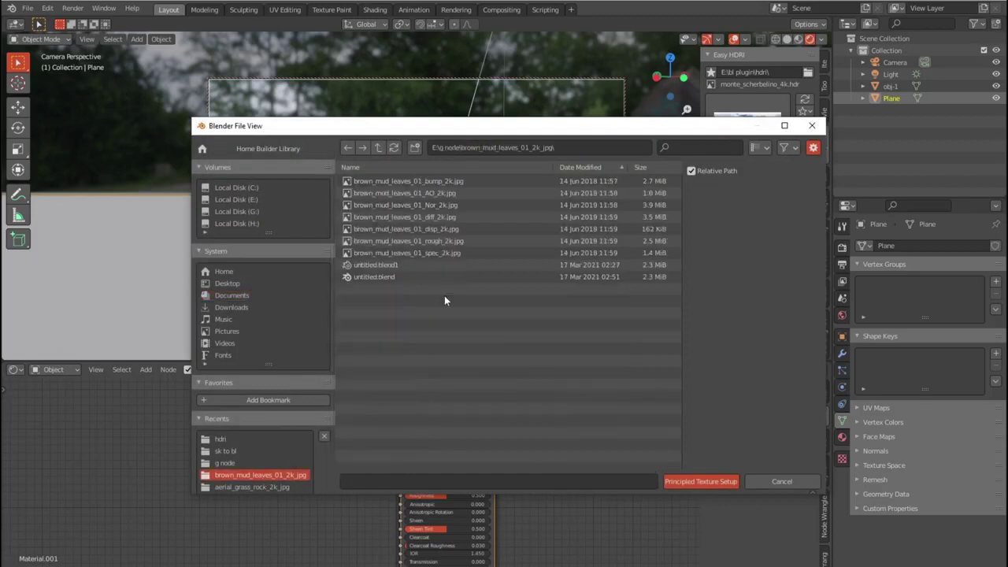
left_click(418, 253)
left_click(417, 180, "shift")
left_click(700, 481)
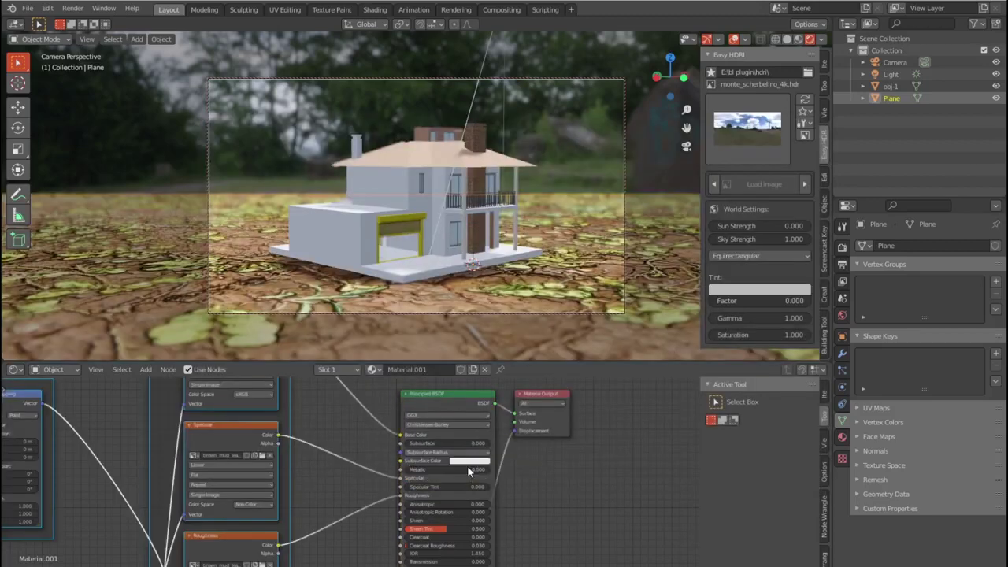
Step: Adjust the Mapping node scale values, ending with a Y scale of 12.4
middle_click_drag(467, 466, 312, 487)
scroll(339, 494, "up", 2)
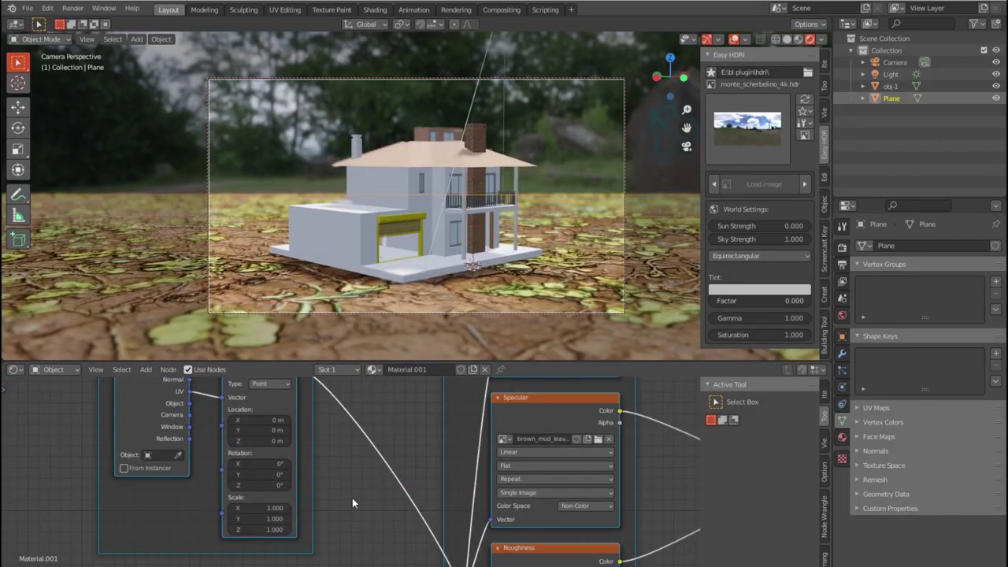
mouse_move(232, 520)
left_mouse_down()
mouse_move(205, 520)
mouse_move(291, 530)
left_mouse_up()
mouse_move(260, 508)
left_mouse_down()
mouse_move(295, 508)
mouse_move(263, 508)
left_mouse_up()
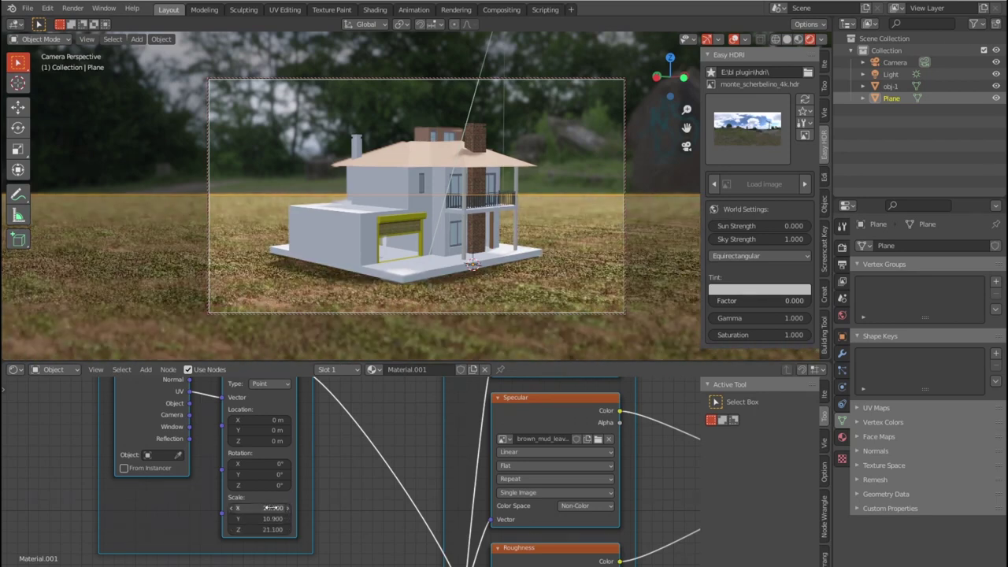
left_click(270, 164)
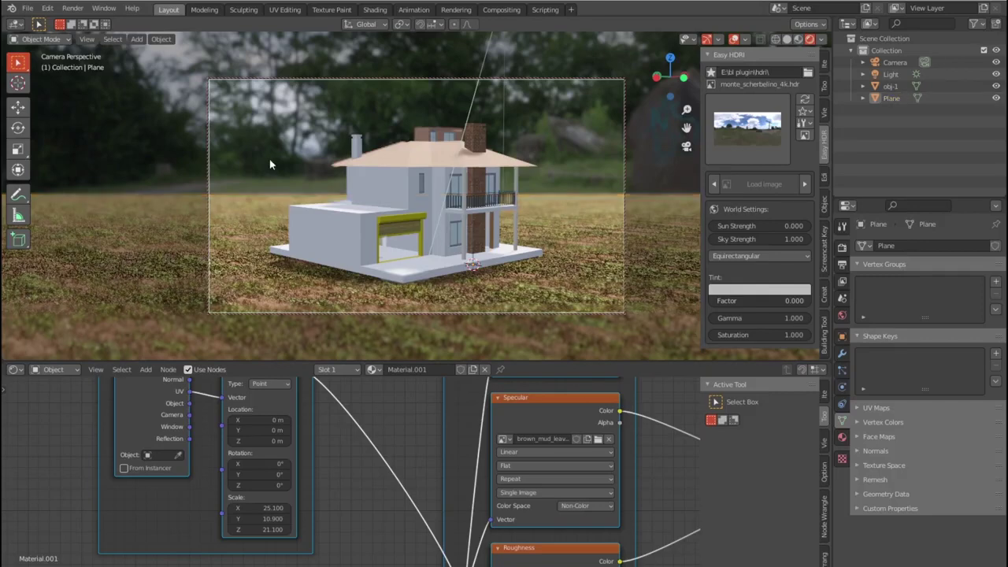
mouse_move(260, 508)
left_mouse_down()
mouse_move(291, 508)
mouse_move(236, 526)
mouse_move(236, 508)
mouse_move(236, 520)
mouse_move(268, 510)
left_mouse_up()
left_click(270, 529)
type("-45.9")
double_click(278, 519)
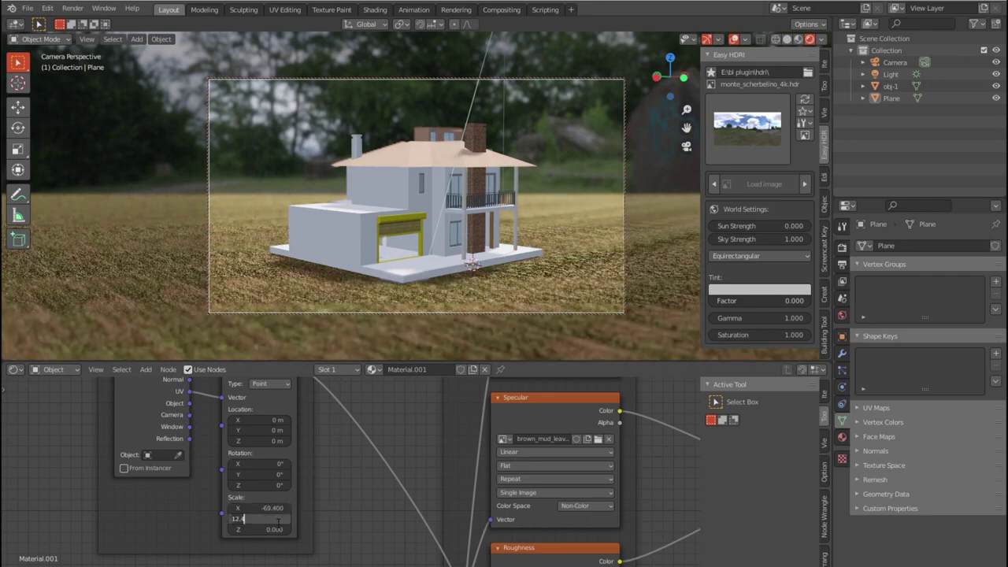
type("12.4")
key("Return")
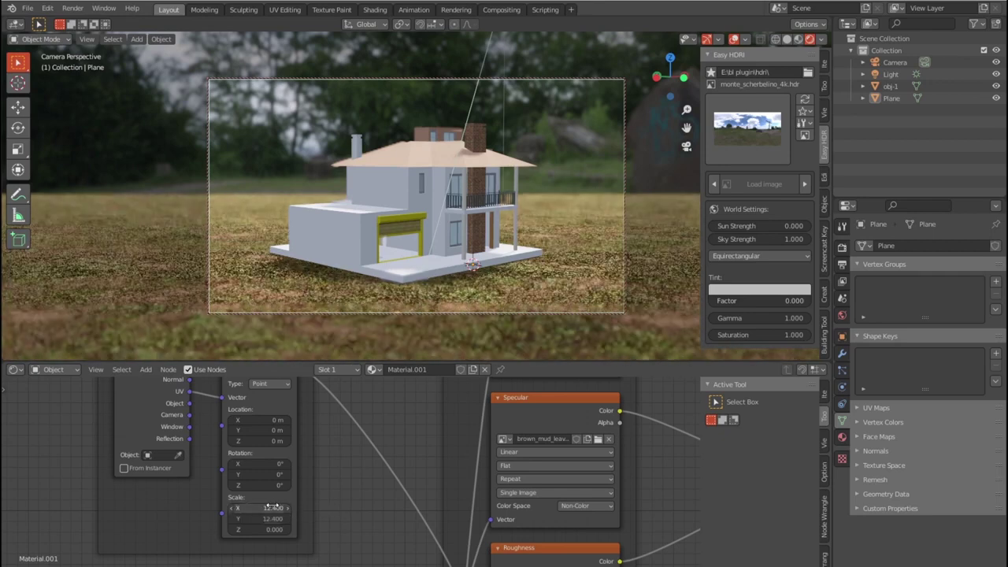
Step: Lift the house slightly along Z
left_click(400, 193)
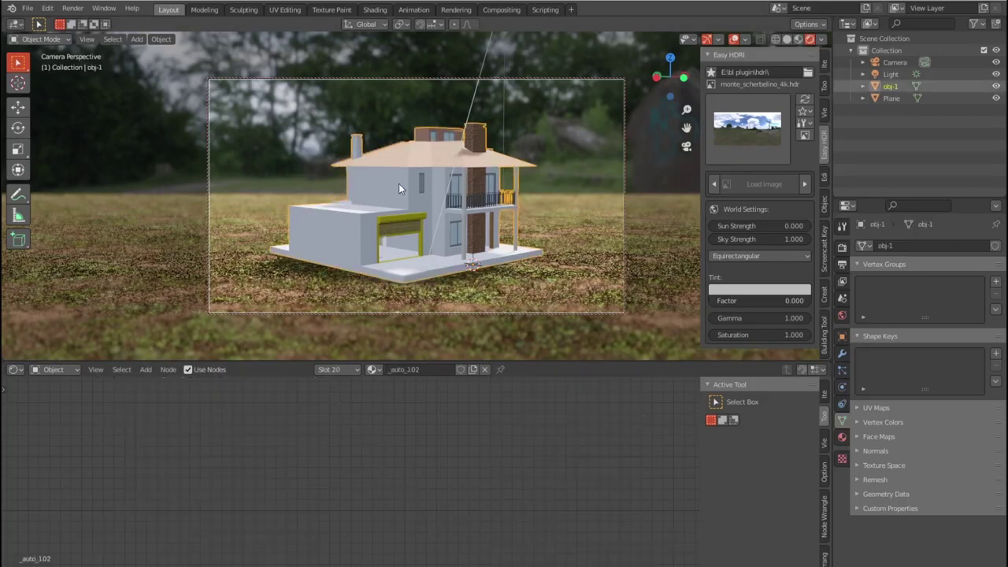
key("g")
key("z")
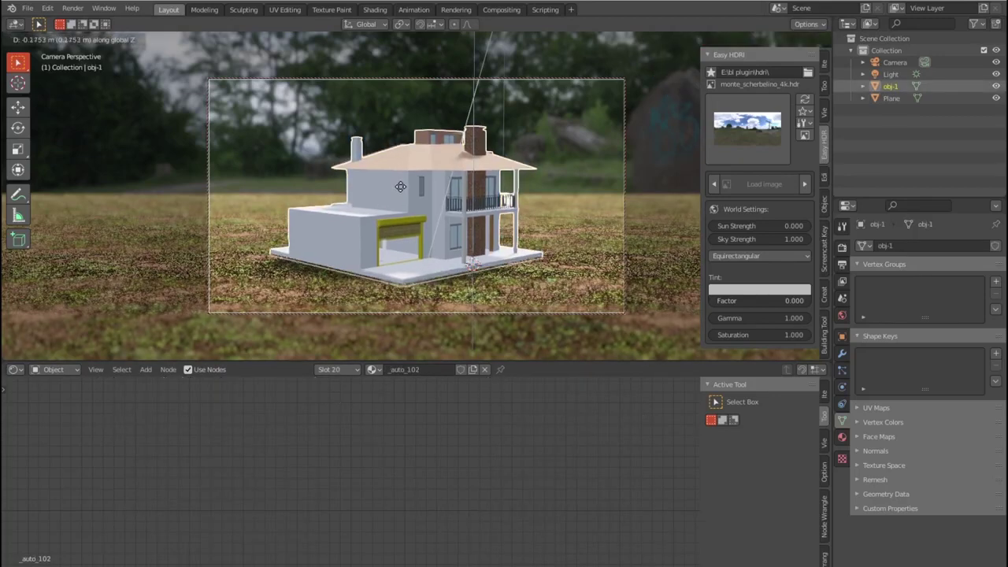
left_click(399, 187)
Step: Set the world HDRI to kloppenheim_03_4k from the Easy HDRI thumbnails
left_click(276, 297)
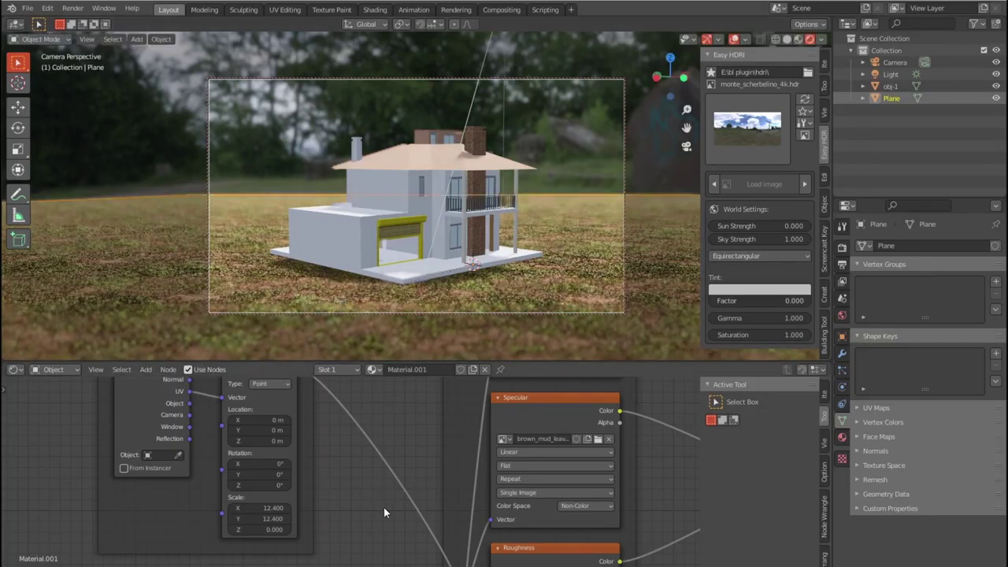
left_click(583, 158)
left_click(748, 126)
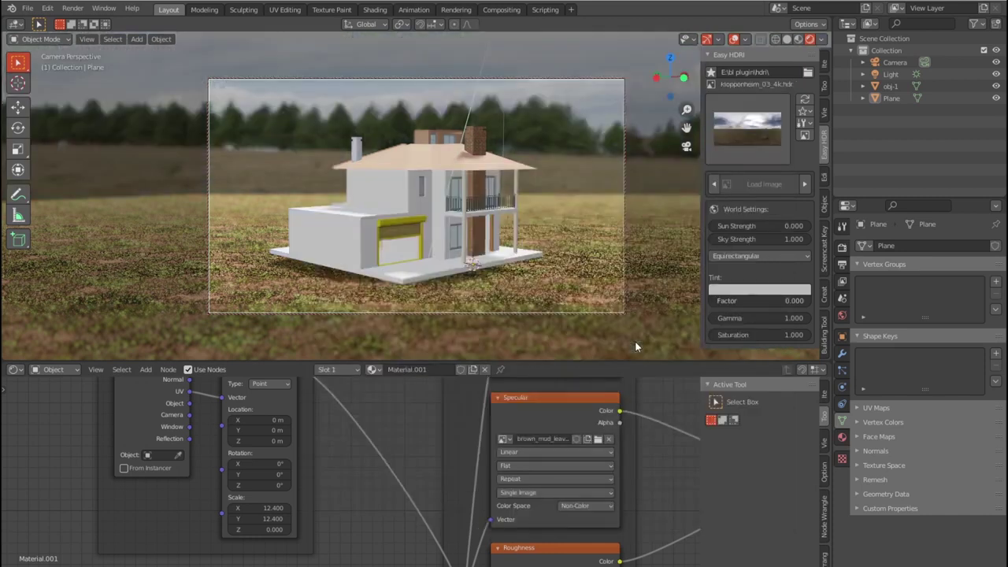
Step: Nudge the house's height along Z again
left_click(417, 167)
key("g")
key("z")
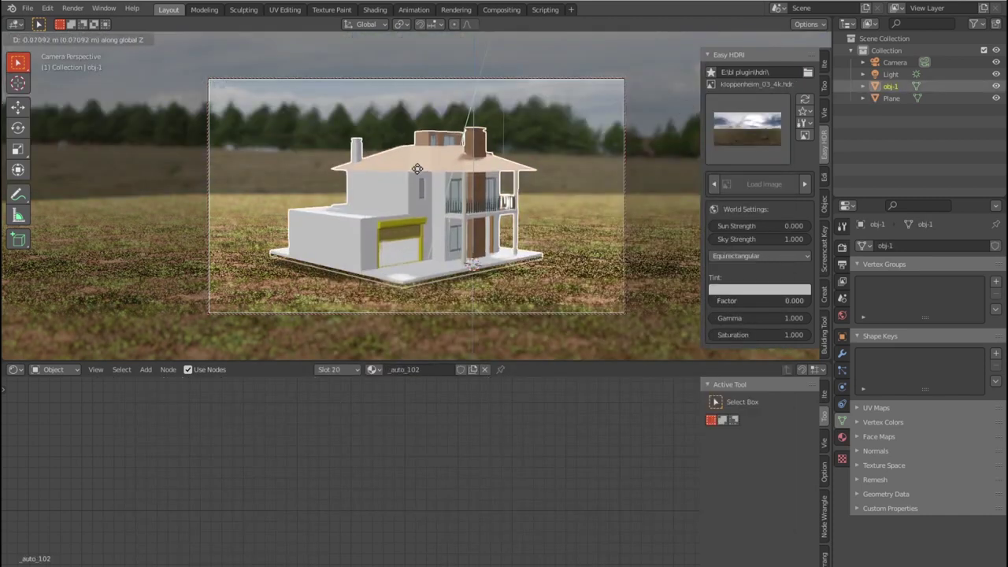
left_click(417, 168)
Step: Preview the chinese_garden, the_lost_city and spiaggia_di_mondello HDRIs as the world background
left_click(580, 210)
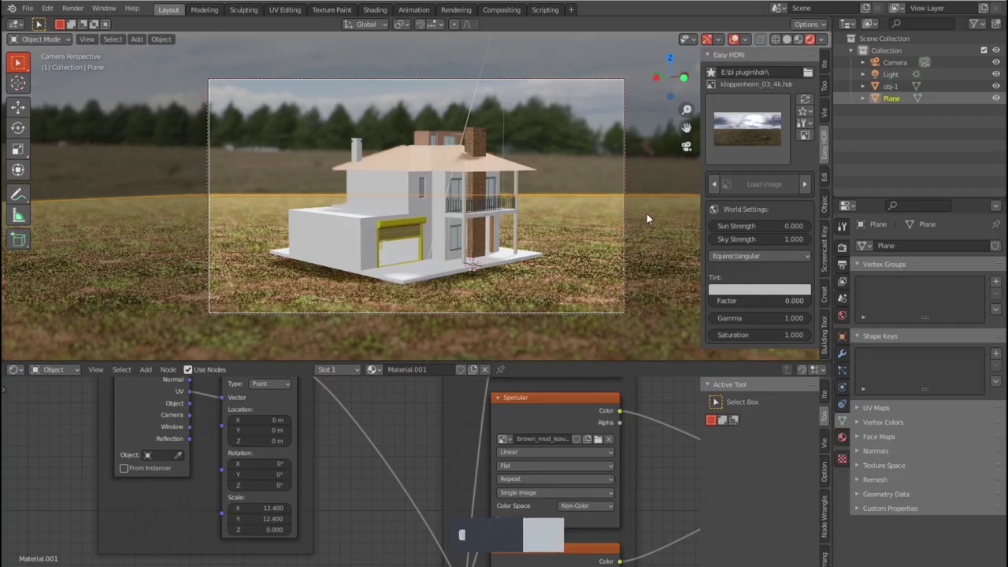
left_click(747, 126)
left_click(527, 270)
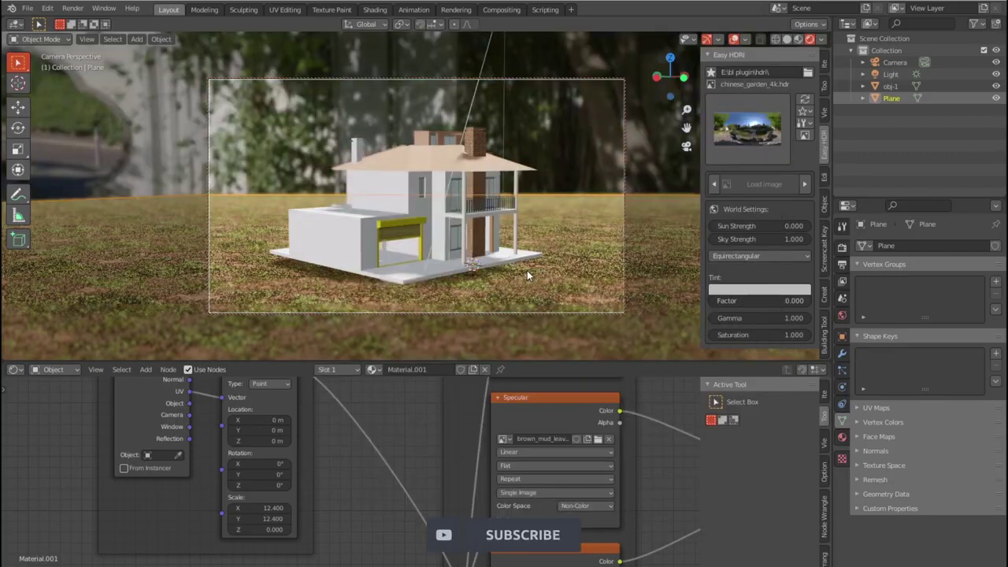
left_click(747, 126)
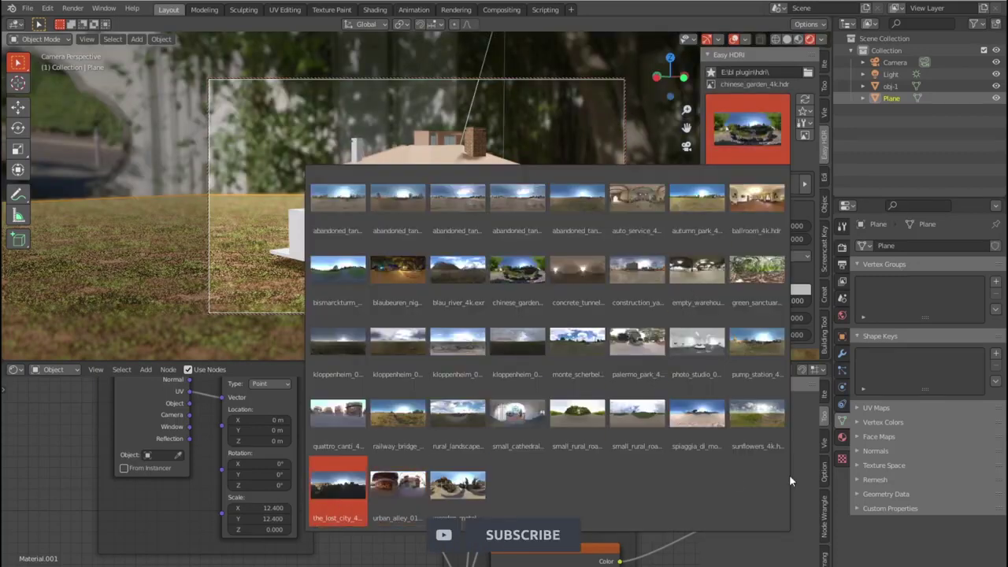
left_click(790, 474)
left_click(783, 148)
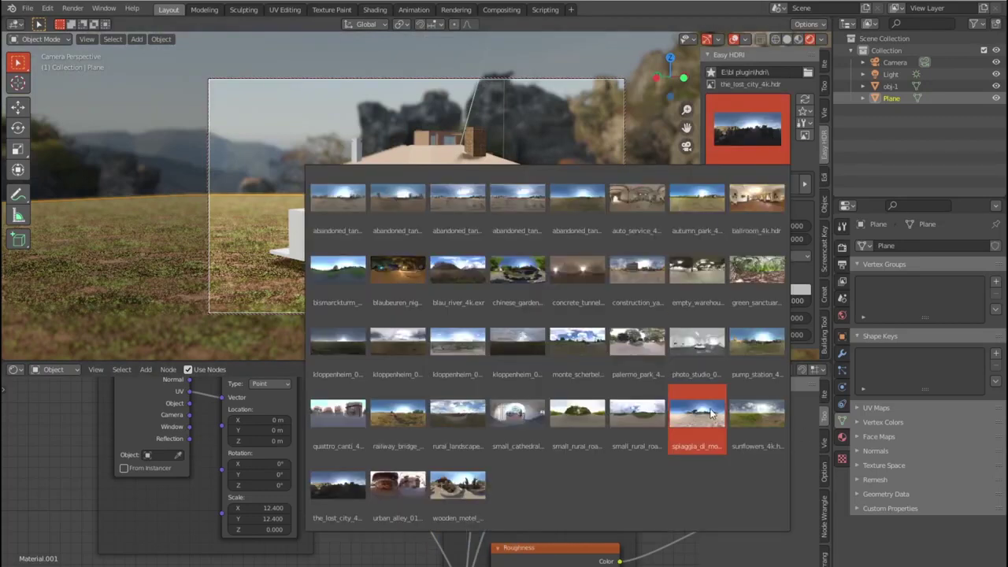
left_click(697, 417)
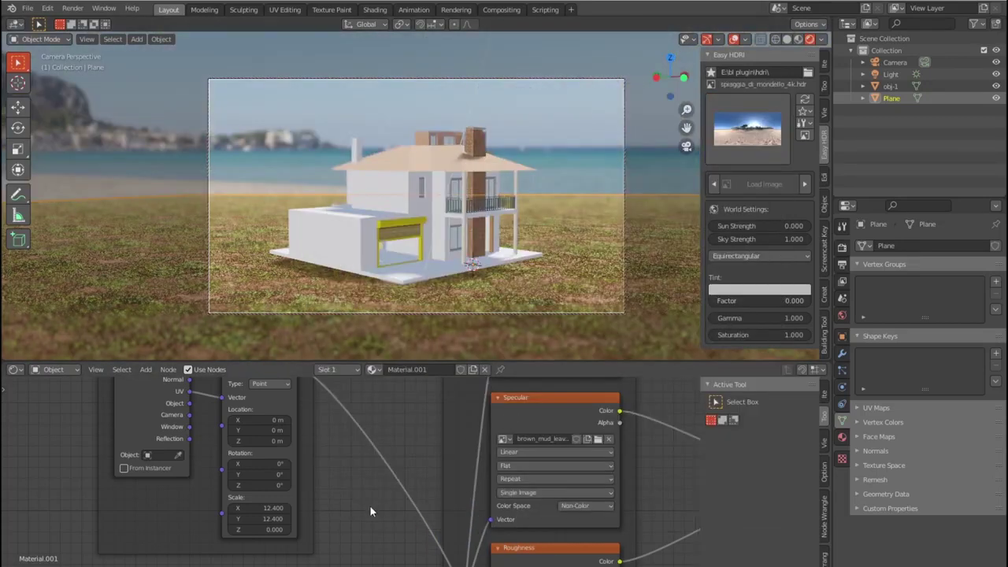
Step: Try the sunflowers and bismarckturm HDRIs, then settle on autumn_park
left_click(742, 155)
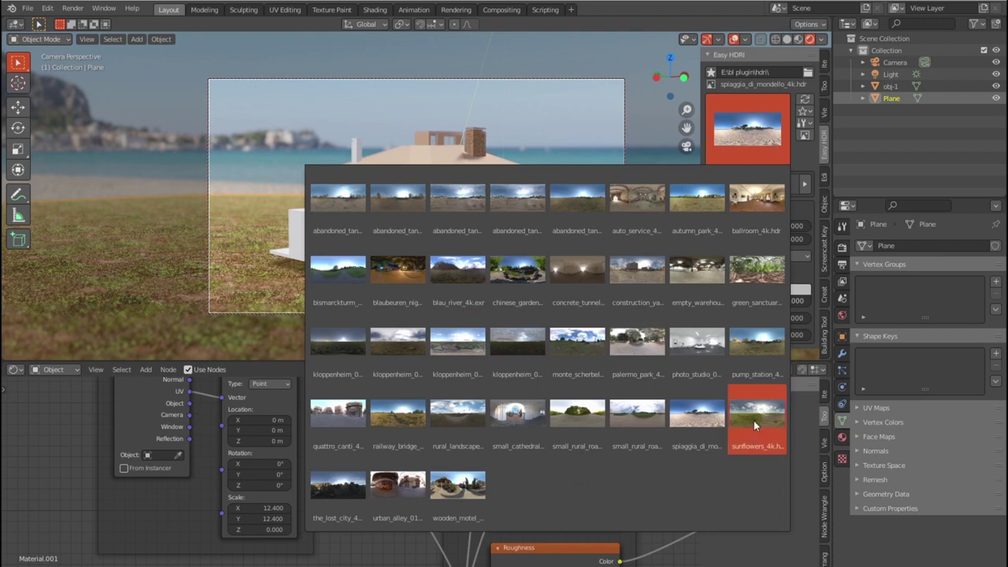
left_click(754, 421)
left_click(756, 136)
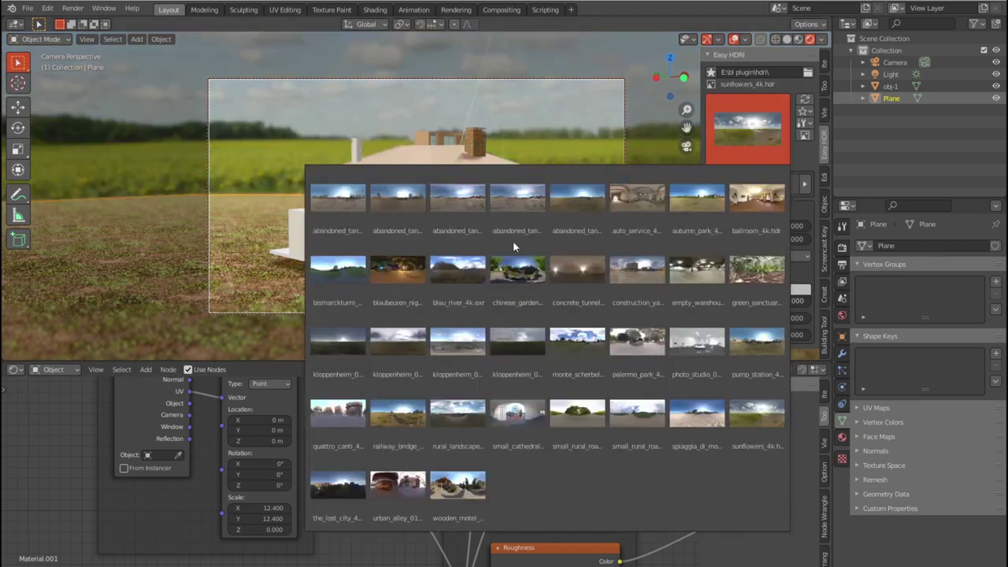
left_click(338, 269)
left_click(721, 139)
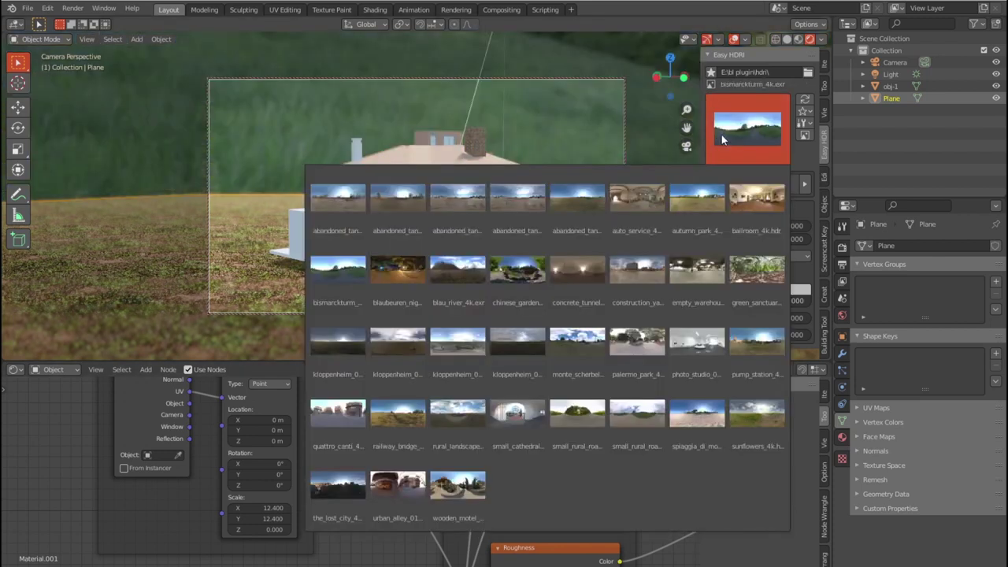
left_click(703, 196)
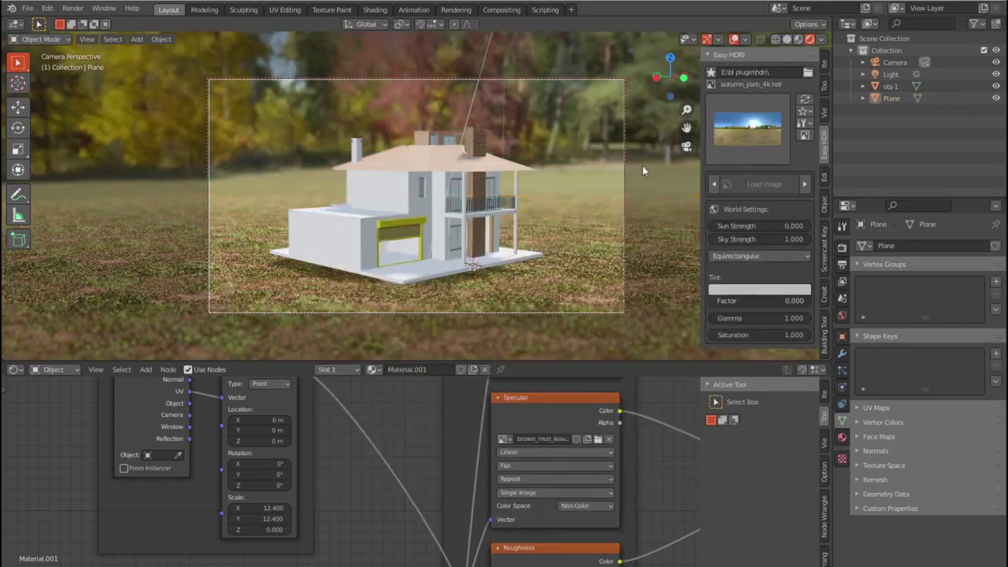
Step: In top view, add a new plane and move it beside the house
key("KP_7")
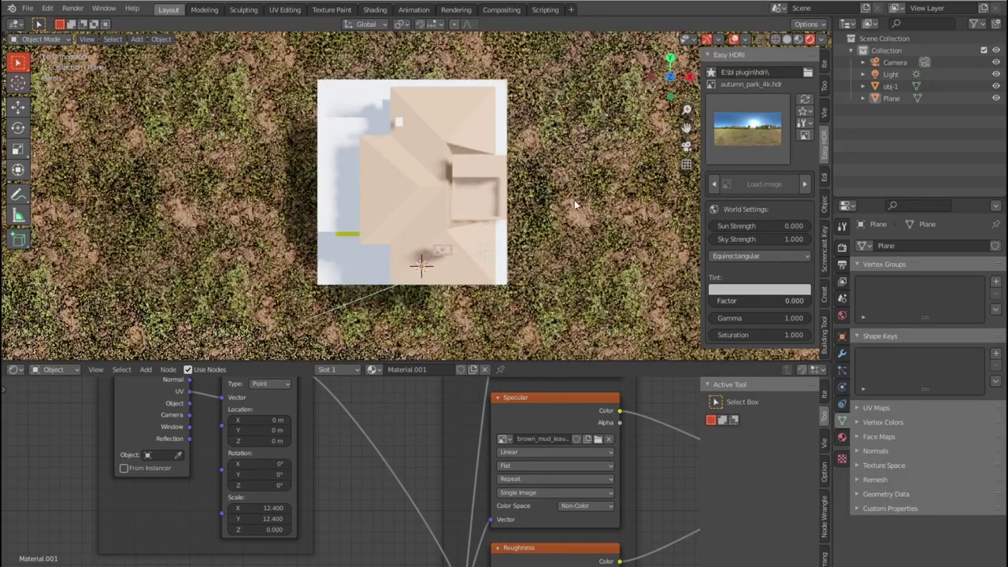
key("shift+a")
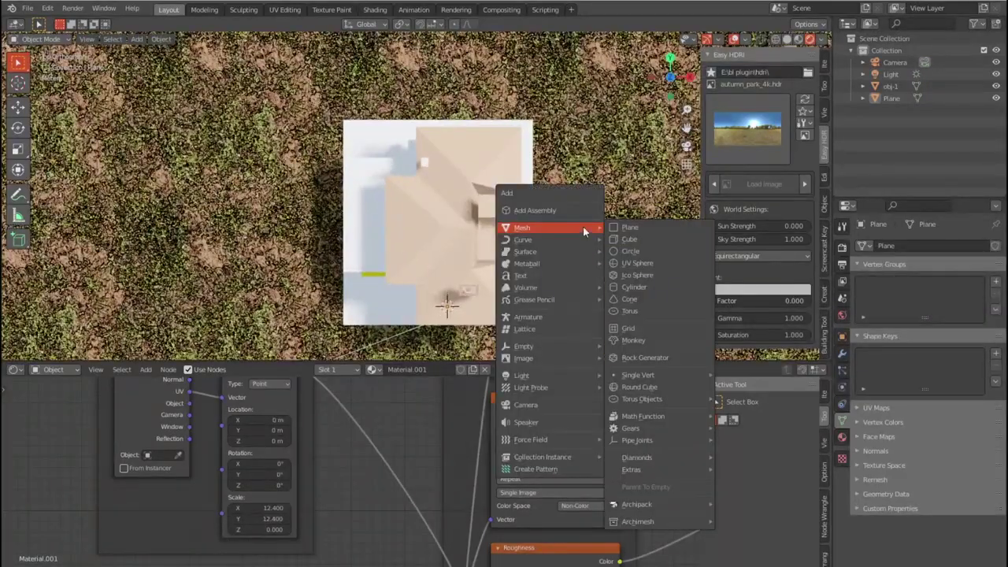
left_click(651, 237)
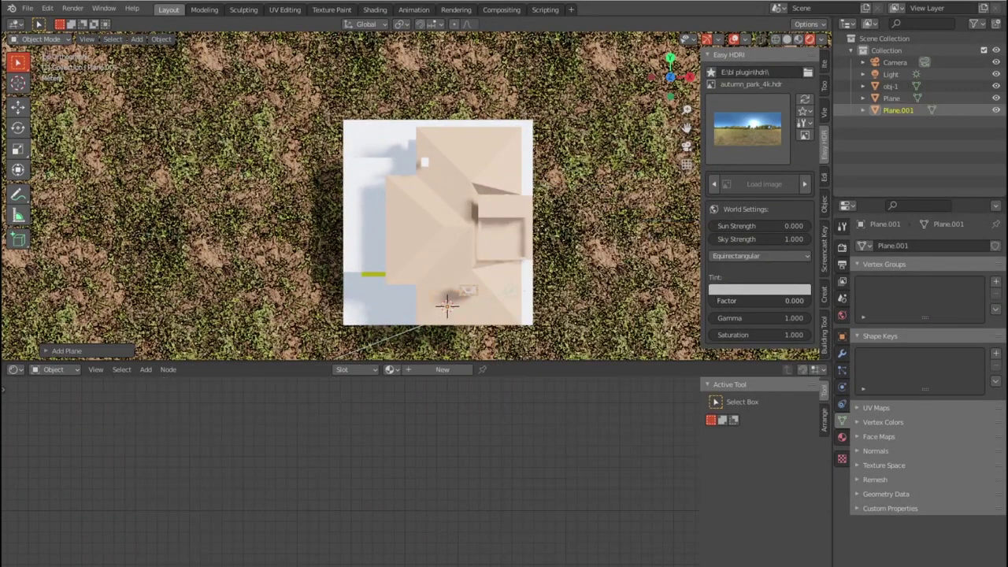
key("g")
left_click(322, 308)
Step: Extrude the plane's edge along X in Edit Mode to border the house footprint
key("Tab")
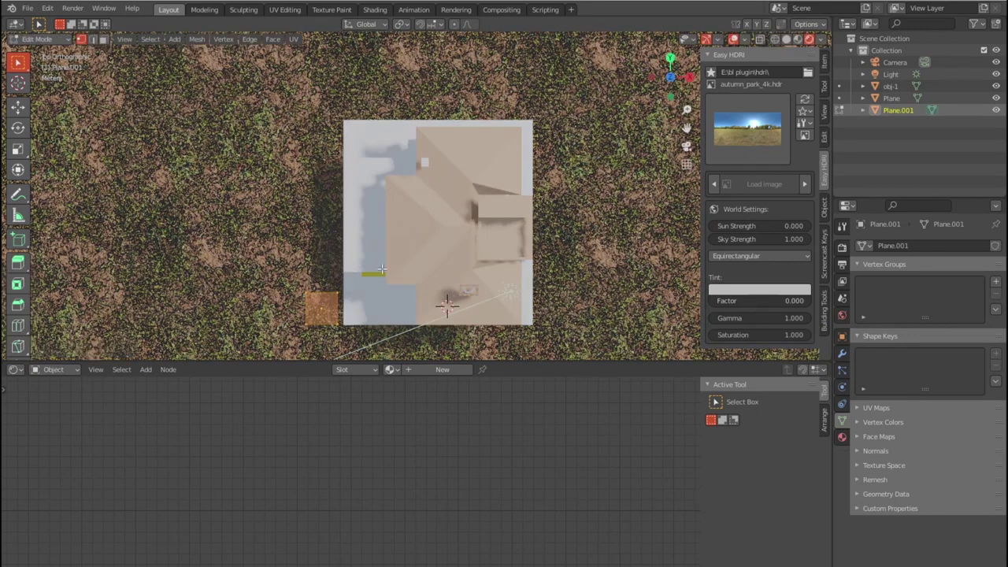
left_click(338, 293)
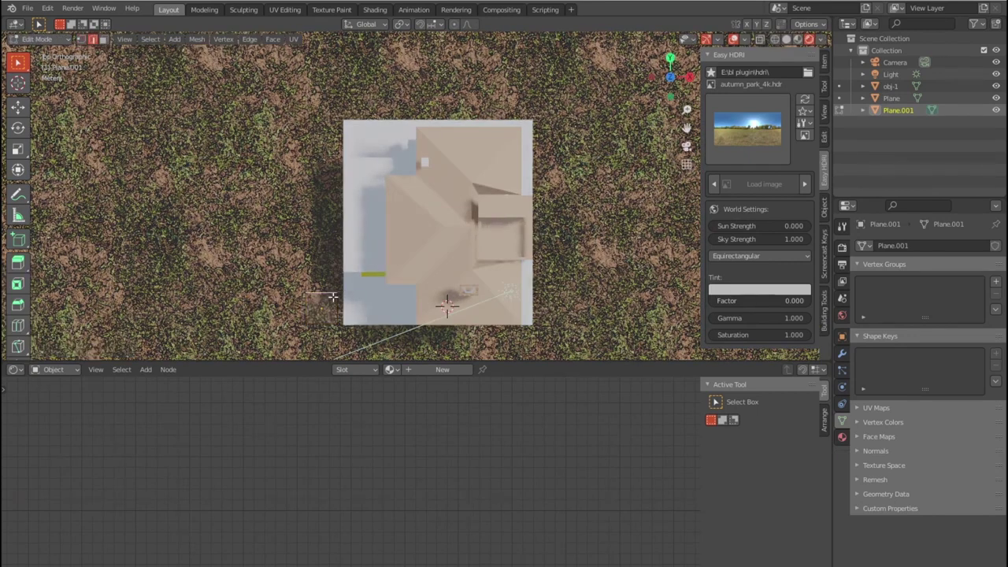
key("g")
key("x")
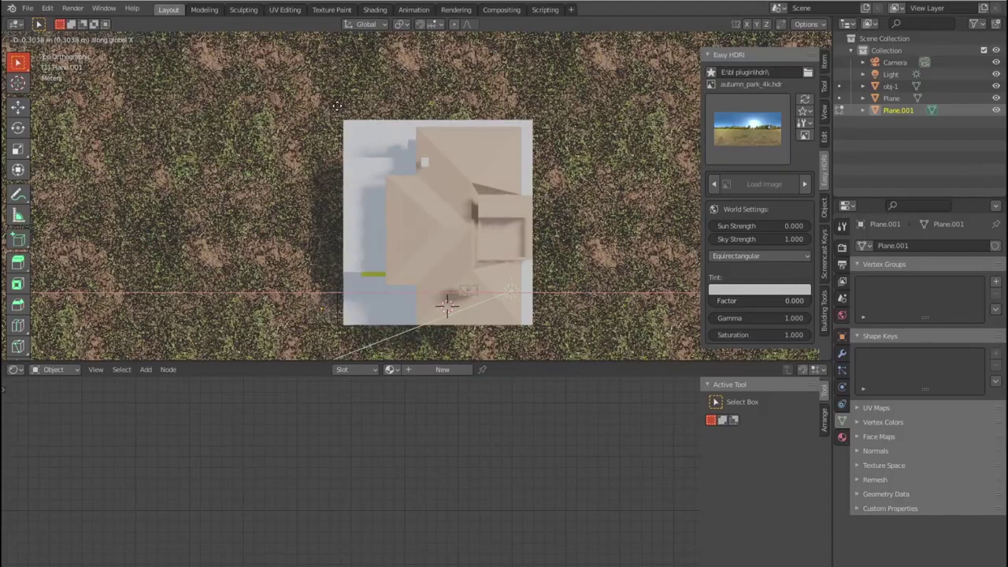
left_click(337, 105)
key("g")
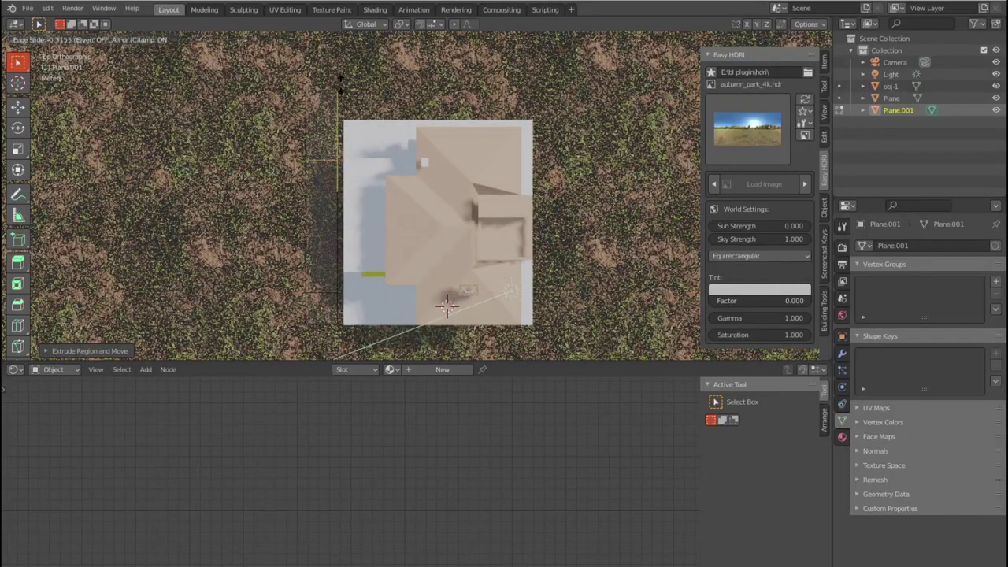
key("Escape")
key("e")
key("x")
left_click(632, 111)
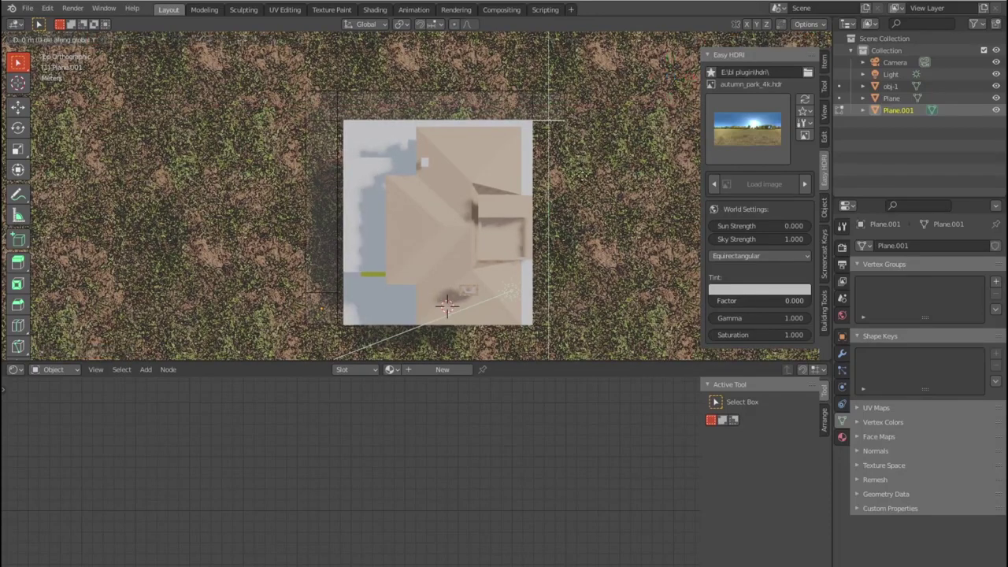
key("Tab")
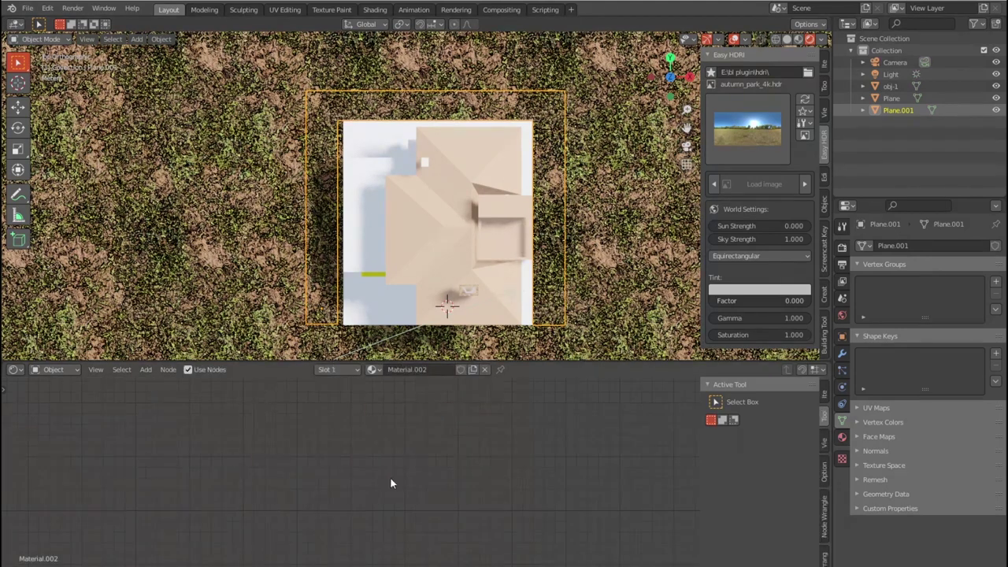
Step: Load all aerial_grass_rock texture maps into Plane.001's Principled BSDF via Principled Texture Setup
mouse_move(452, 484)
middle_mouse_down()
mouse_move(374, 470)
mouse_move(293, 475)
middle_mouse_up()
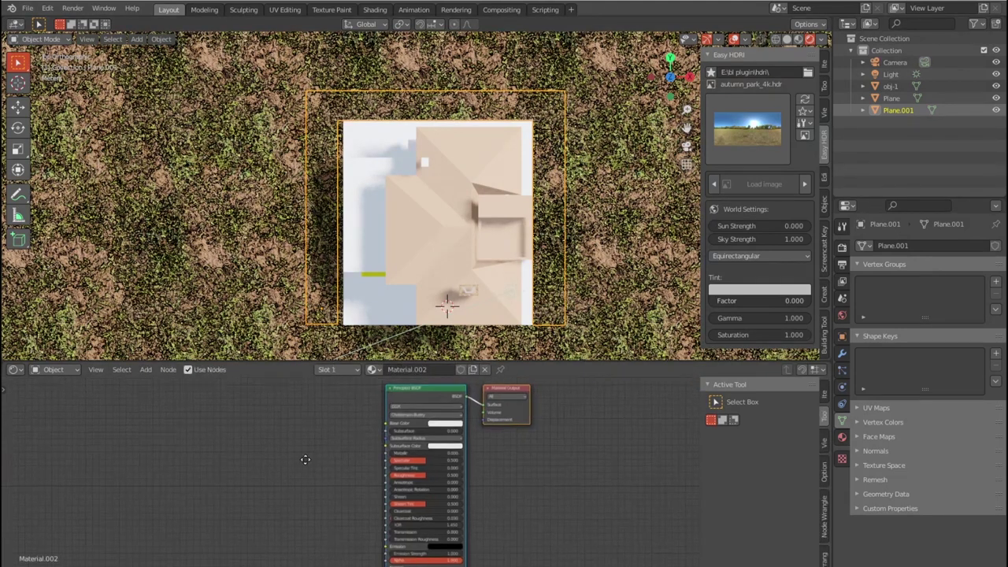
left_click(298, 463)
left_click(389, 411)
key("ctrl+shift+t")
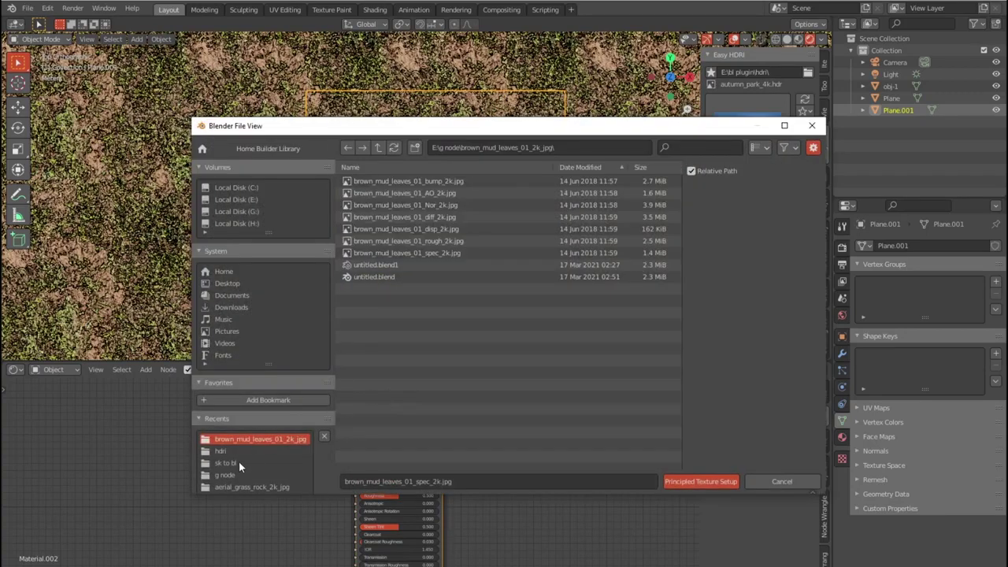
scroll(238, 467, "down", 1)
left_click(259, 464)
left_click(405, 241)
left_click(406, 186, "shift")
left_click(703, 482)
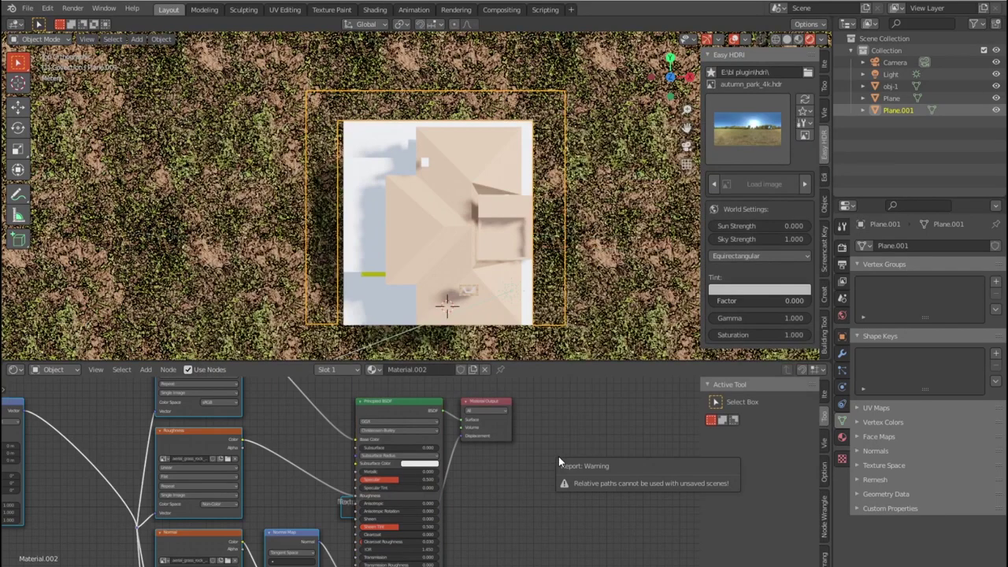
scroll(503, 500, "down", 1)
scroll(544, 496, "down", 3)
middle_click_drag(544, 497, 610, 475)
left_click(611, 476)
Step: Select the ground plane and look through the camera
left_click(628, 261)
key("KP_0")
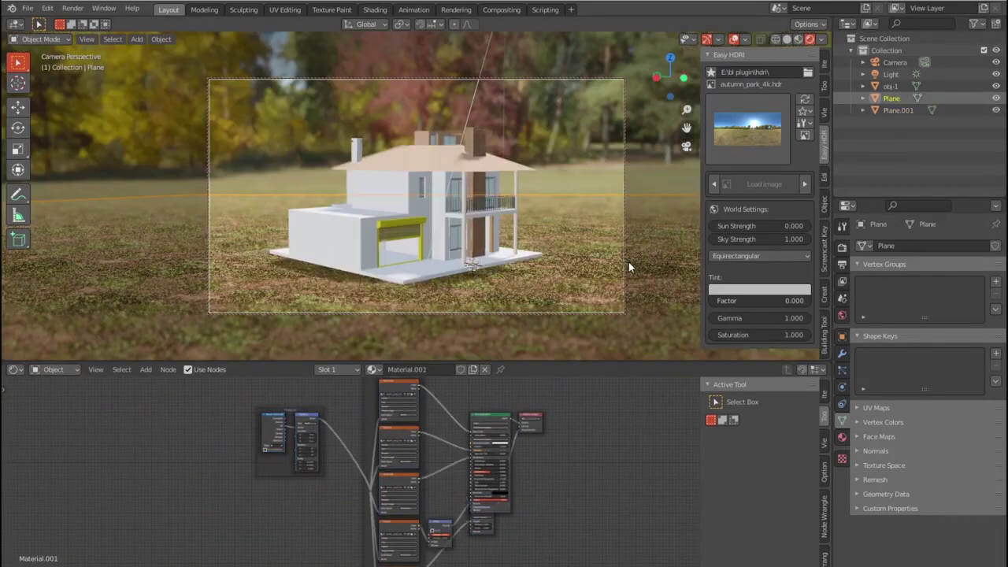
scroll(544, 252, "up", 2)
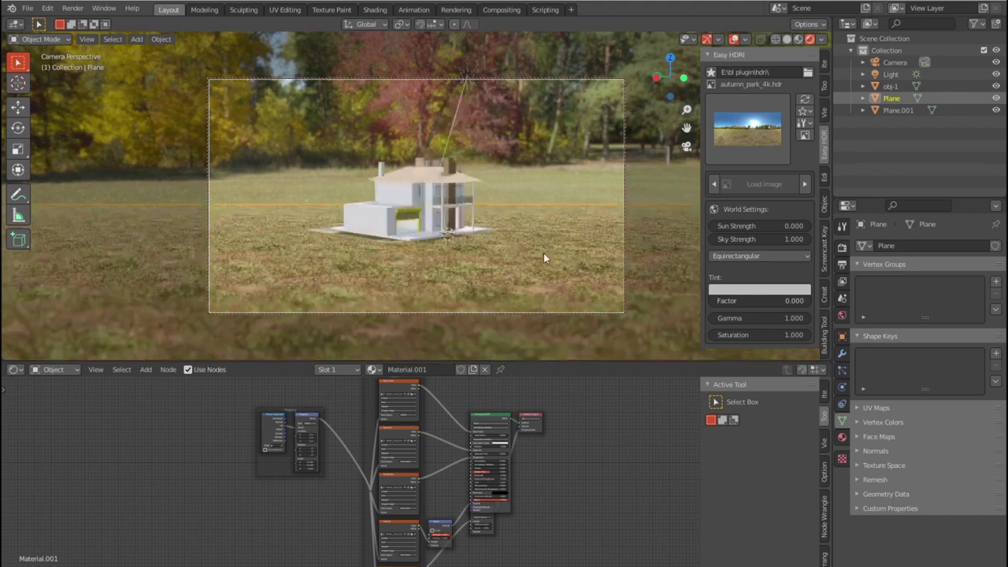
scroll(543, 251, "up", 2)
scroll(543, 256, "up", 1)
scroll(543, 256, "up", 1)
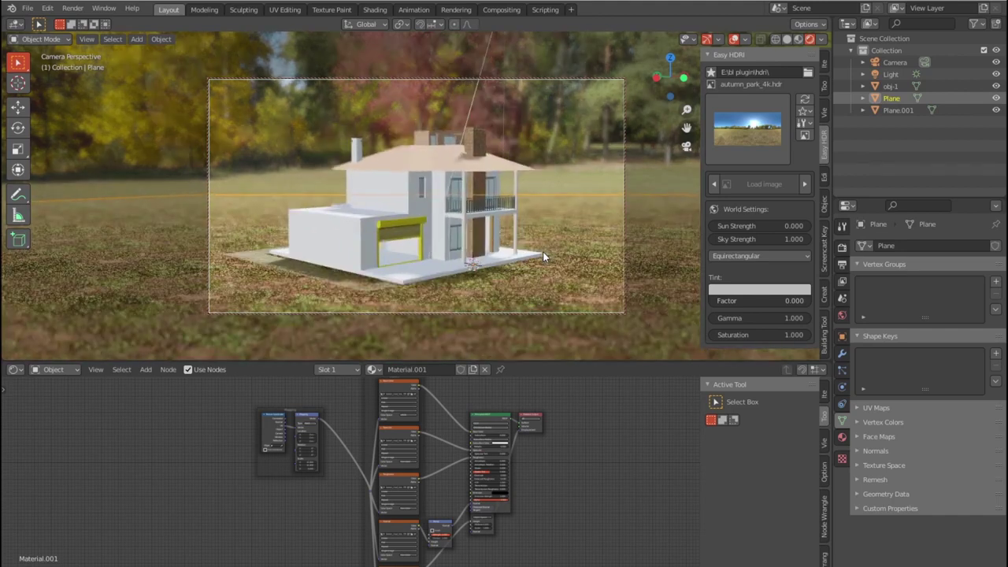
scroll(542, 256, "down", 2)
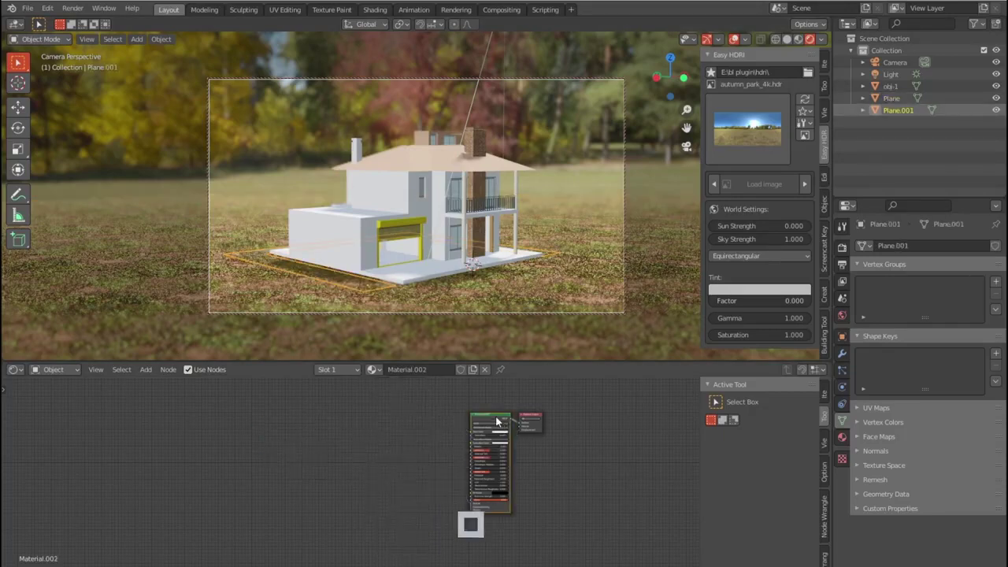
Step: Load all brown_mud_leaves texture maps into Material.002 via Principled Texture Setup
key("ctrl+shift+t")
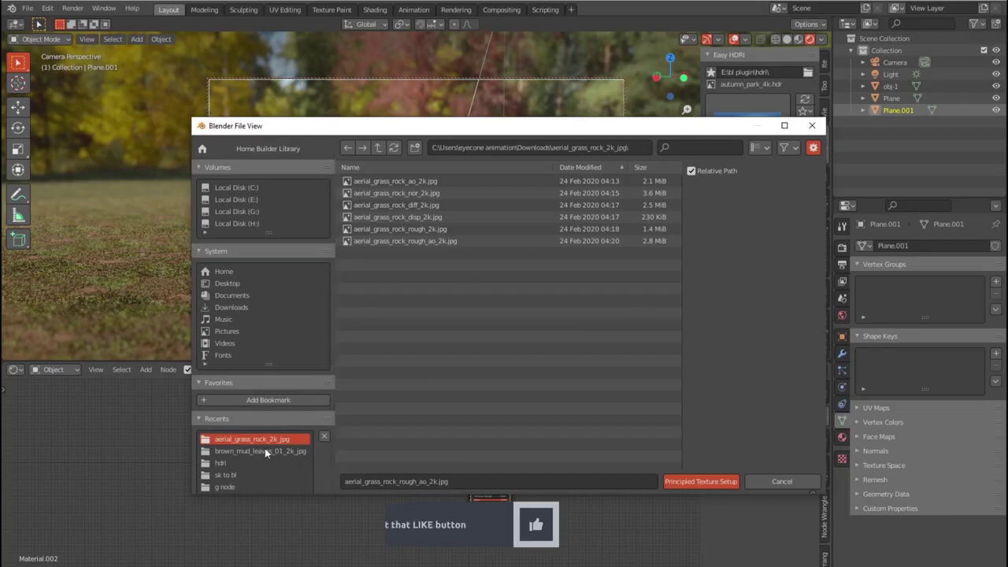
left_click(264, 451)
left_click_drag(409, 254, 410, 177)
left_click(692, 484)
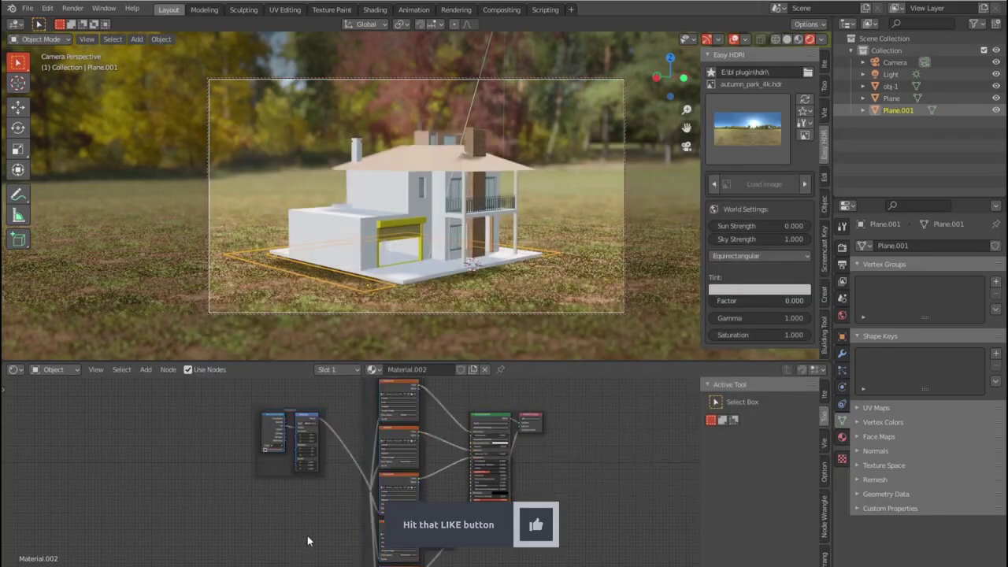
Step: Switch the area to the Geometry Node Editor and create a new node tree for Plane.001
left_click(19, 370)
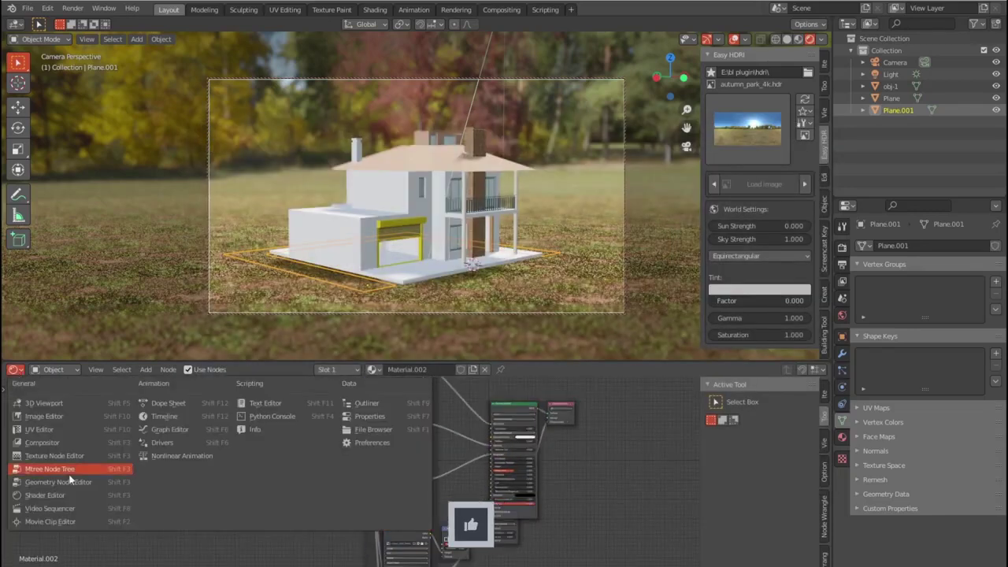
left_click(47, 469)
left_click(417, 369)
scroll(504, 491, "up", 5)
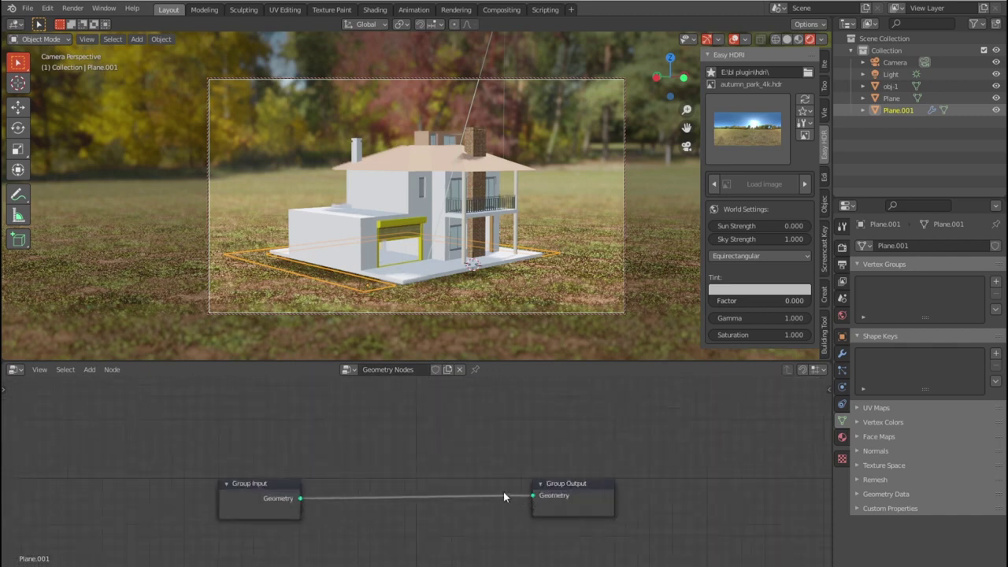
Step: Add Point Instance, Point Distribute and Join Geometry nodes, linking Group Input into Join Geometry, then relaunch Blender
key("shift+a")
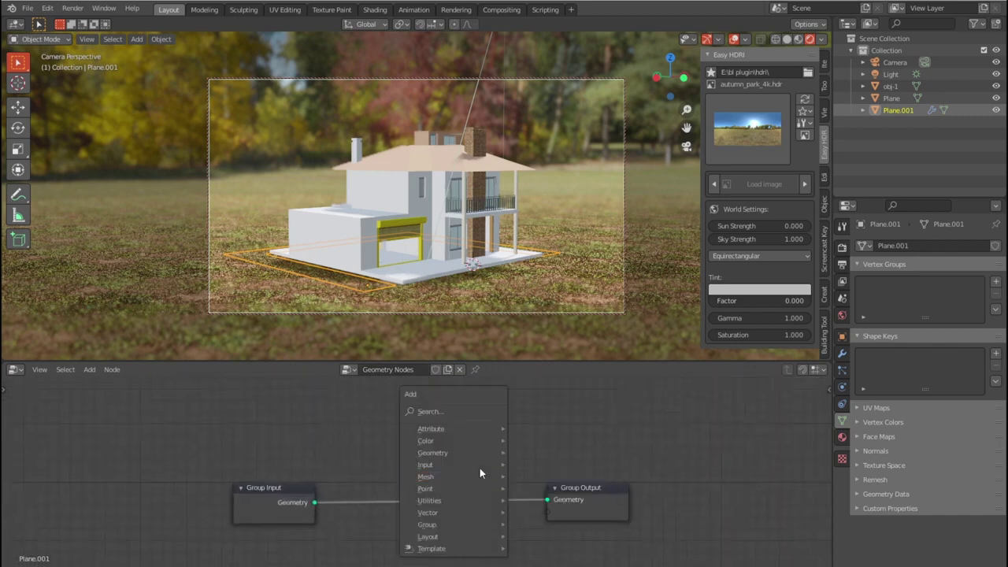
mouse_move(426, 488)
left_click(572, 435)
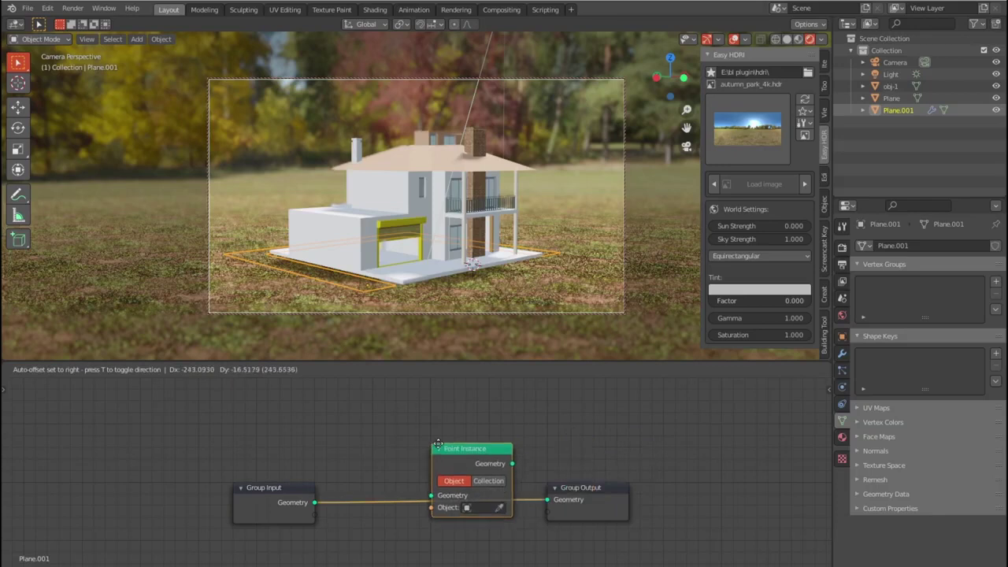
key("shift+a")
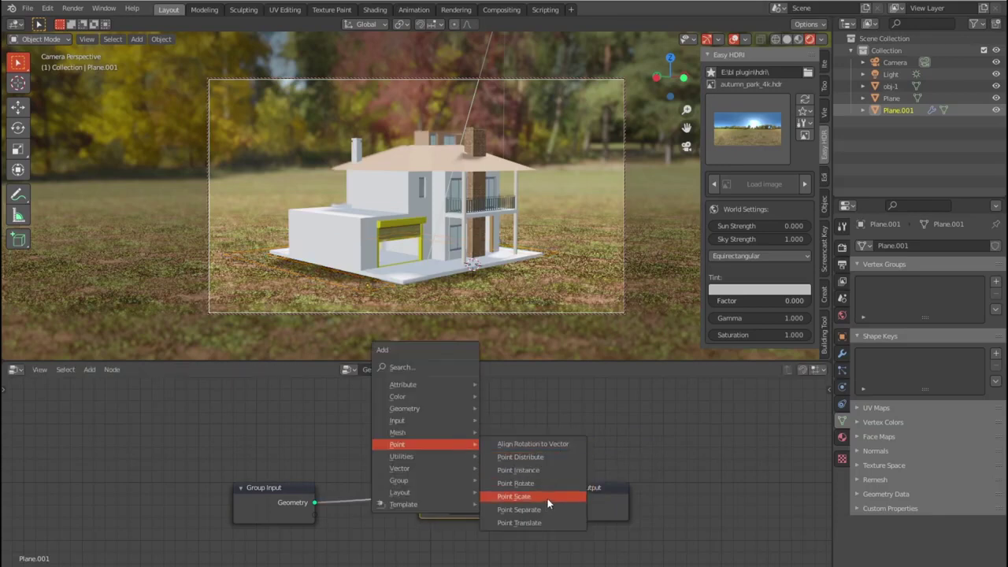
left_click(548, 499)
left_click(345, 437)
key("shift+a")
left_click(705, 511)
left_click(671, 508)
left_click_drag(315, 501, 617, 526)
left_click_drag(264, 487, 258, 544)
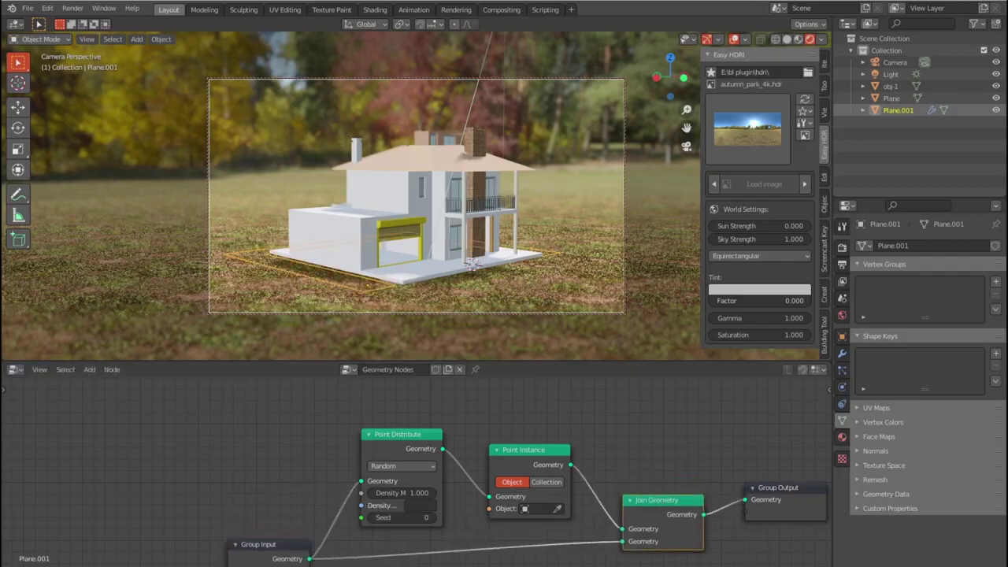
key("super")
left_click(102, 288)
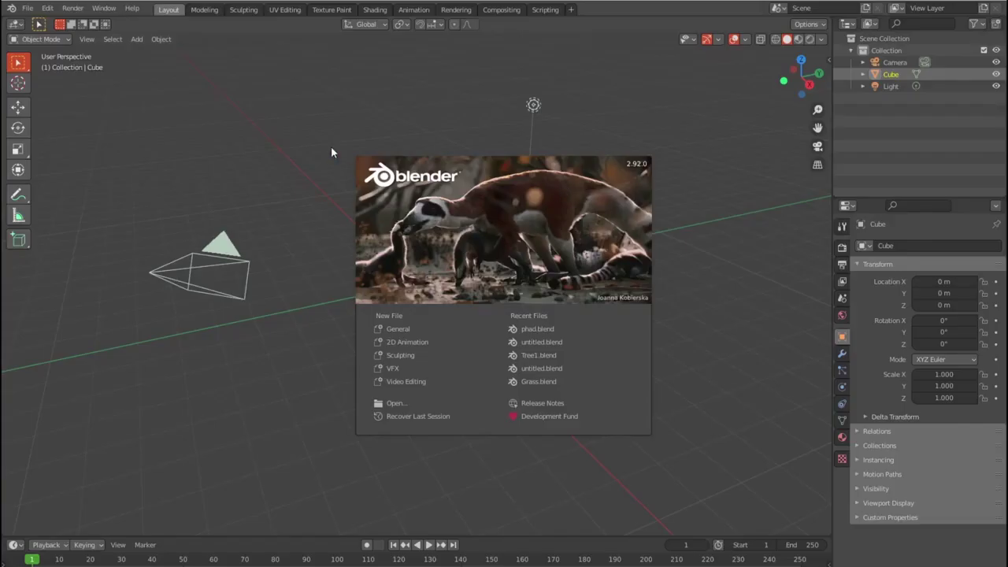
Step: Open the recent flowering plant scene, then load Grass.blend from the recent files
left_click(27, 8)
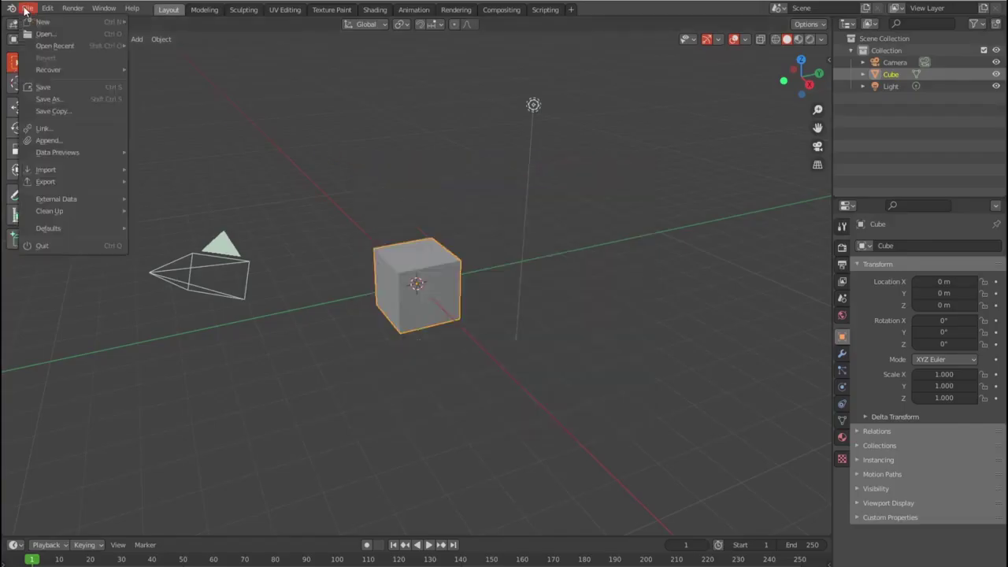
left_click(192, 61)
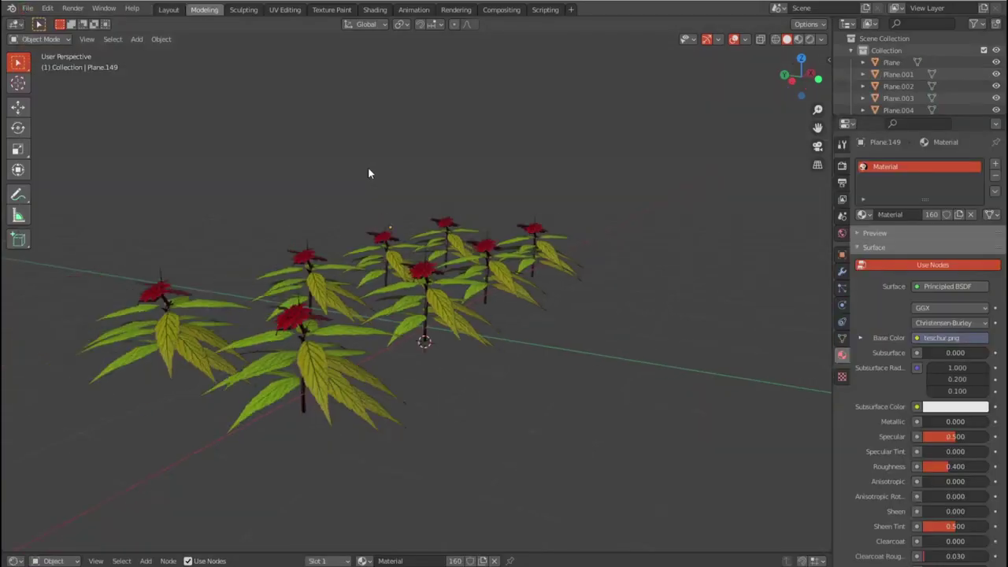
left_click(26, 9)
mouse_move(55, 46)
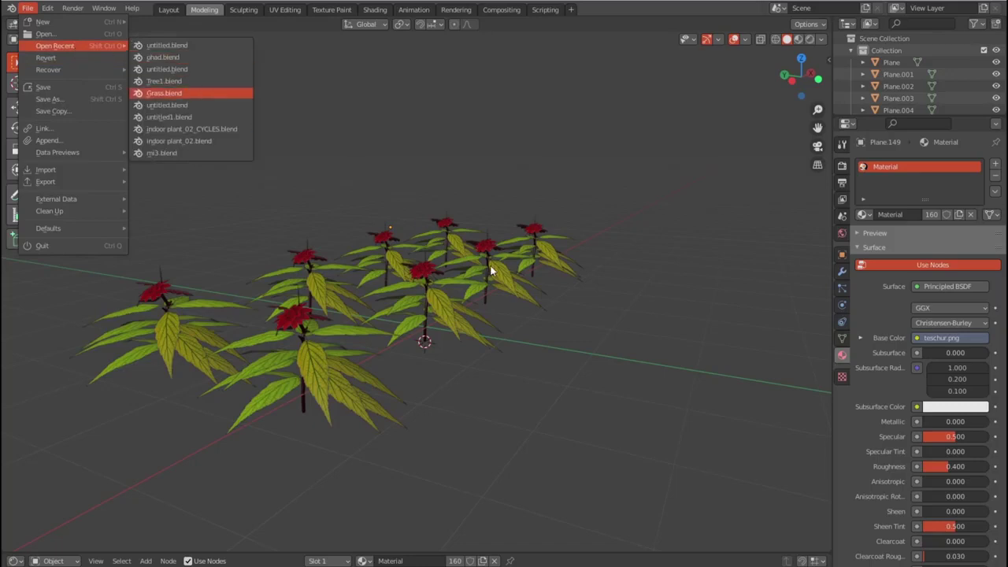
key("Return")
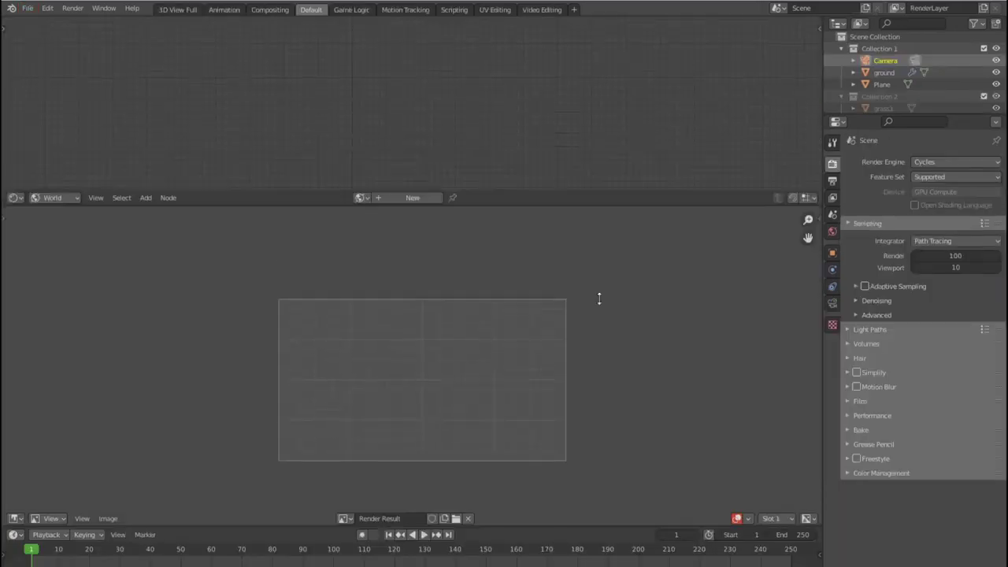
Step: Enlarge the upper area and outliner in Grass.blend and preview the 3D View Full workspace
left_click_drag(576, 110, 533, 295)
left_click_drag(914, 116, 913, 246)
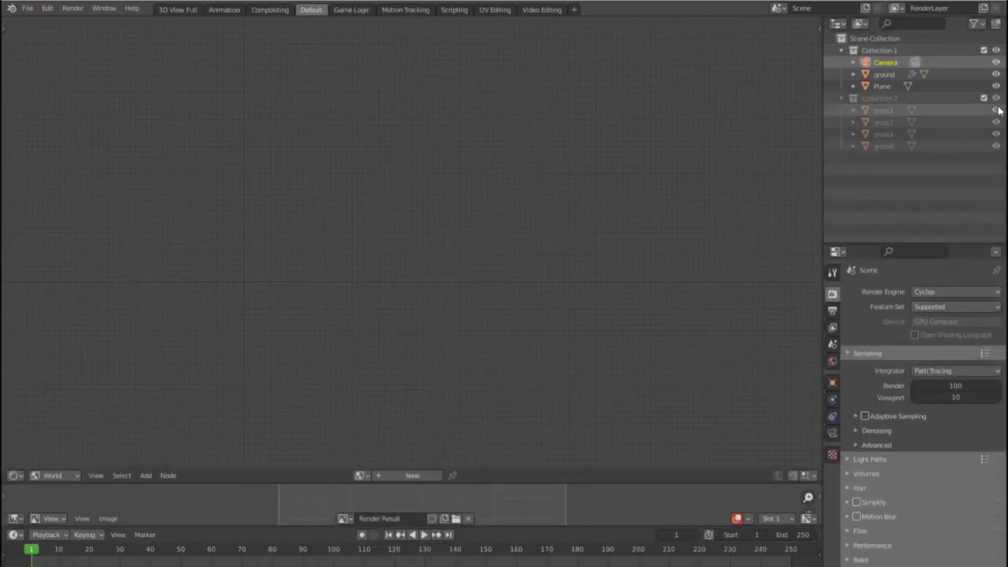
left_click(179, 9)
scroll(446, 274, "down", 3)
scroll(488, 285, "up", 4)
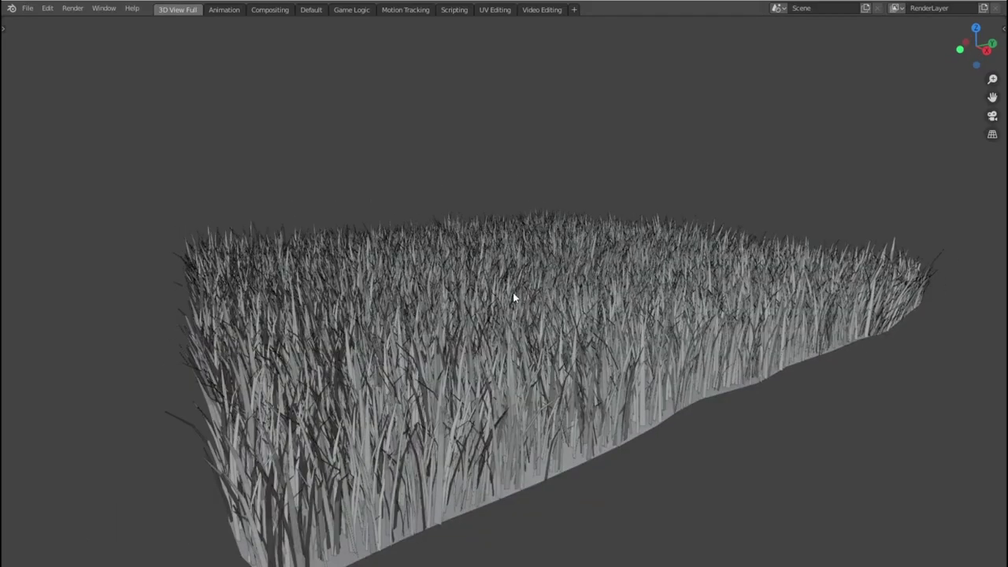
left_click(311, 9)
Step: Turn the node area into a 3D viewport and inspect the ground object's contents
left_click(14, 475)
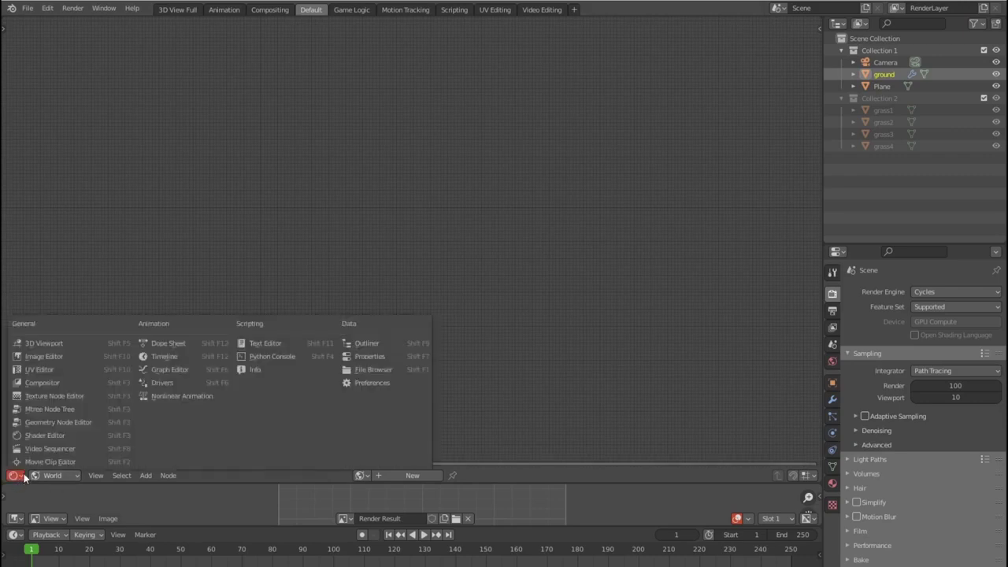
left_click(51, 356)
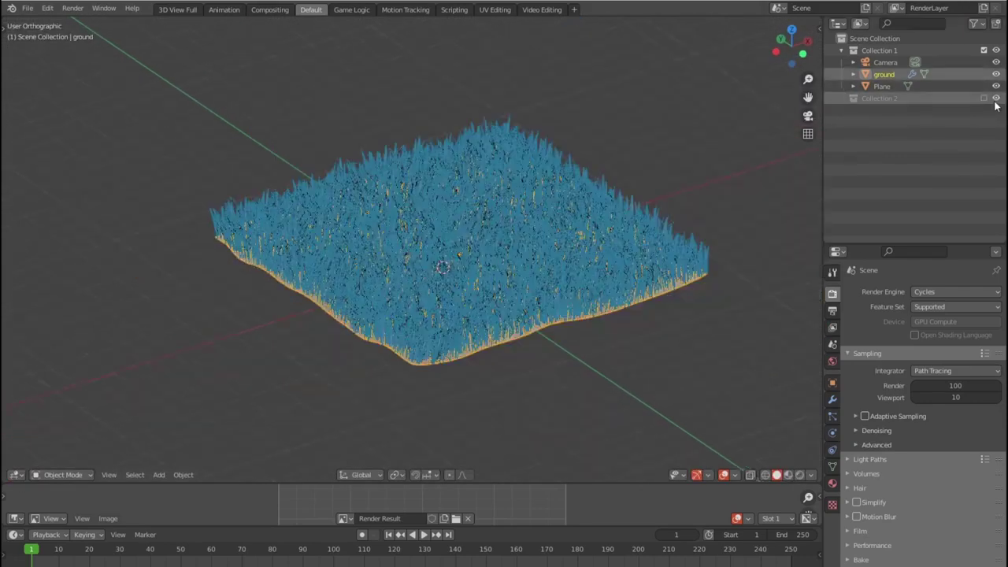
left_click(854, 75)
left_click(856, 76)
left_click(734, 306)
scroll(734, 307, "up", 5)
Step: Open Tree1.blend without saving and orbit around its three trees
left_click(28, 8)
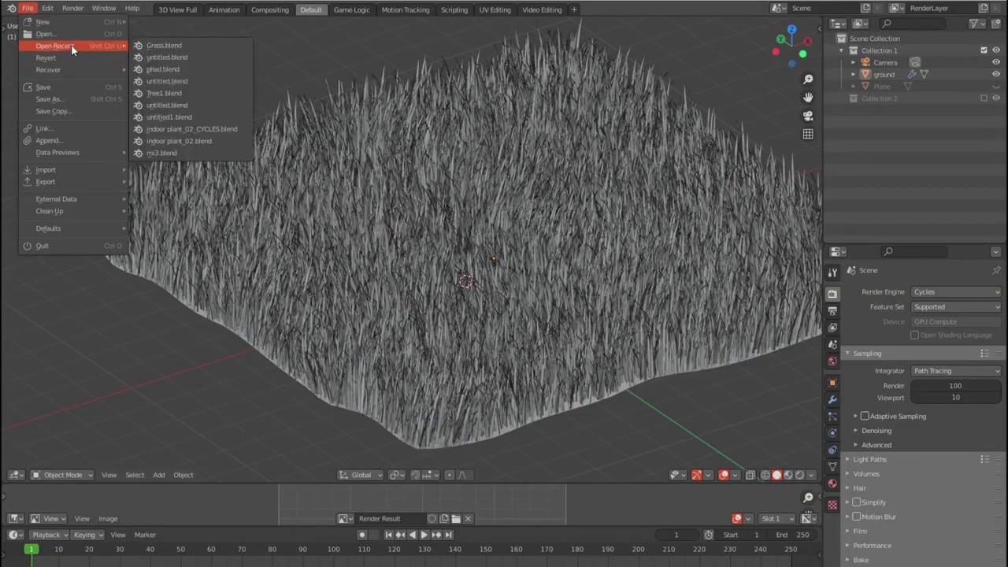
left_click(202, 94)
left_click(522, 316)
scroll(489, 298, "down", 2)
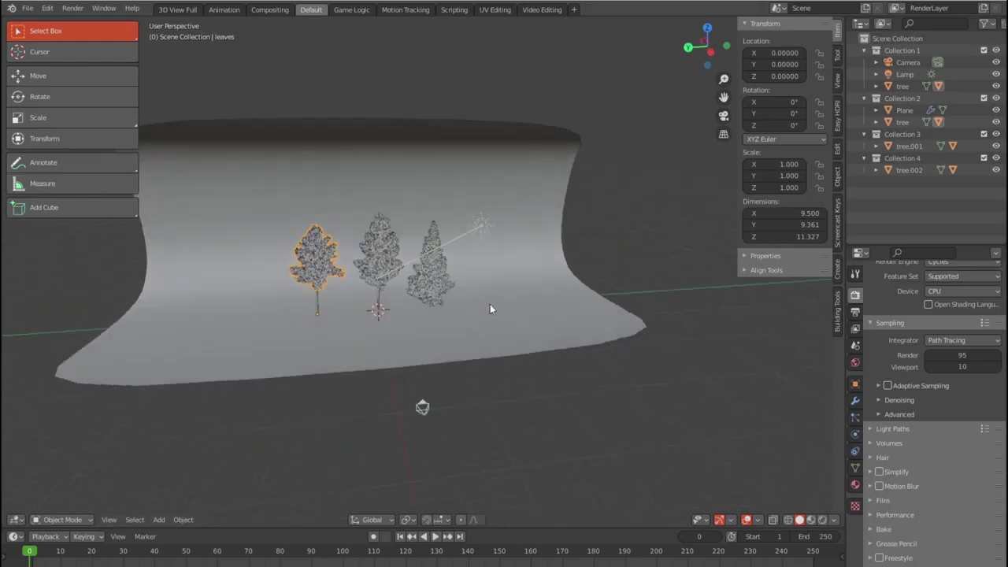
middle_click_drag(421, 407, 392, 357)
scroll(392, 356, "down", 2)
Step: Reopen the flowering plant scene without saving, then open the forest scene file
left_click(24, 9)
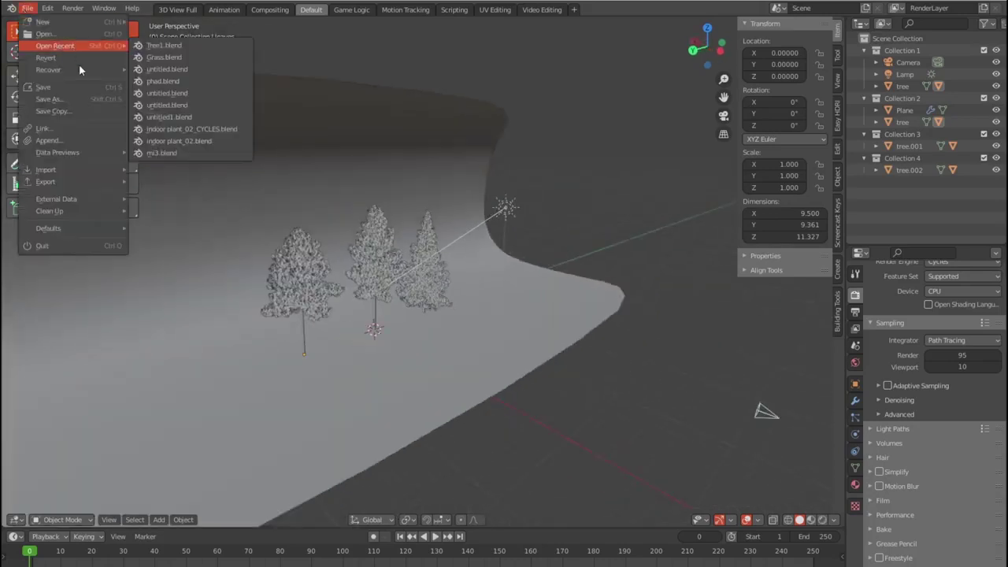
left_click(205, 69)
left_click(521, 313)
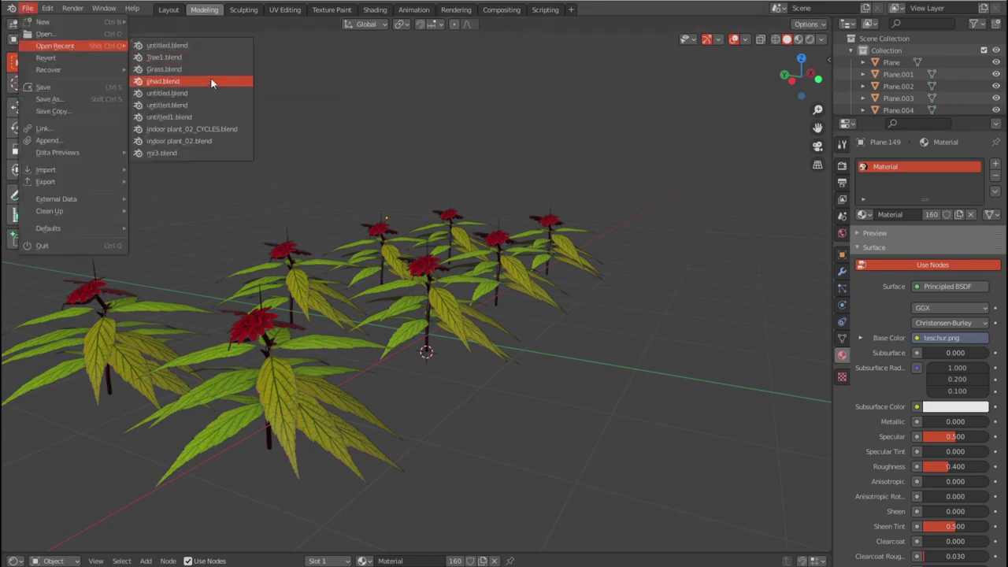
left_click(211, 93)
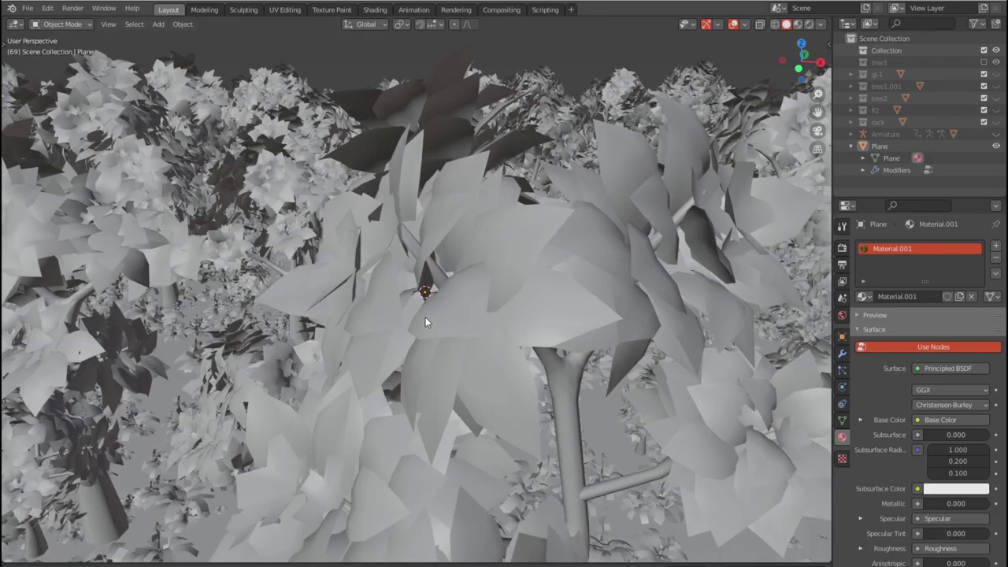
Step: Orbit to a higher oblique view of the forest and preview it with materials
scroll(425, 316, "down", 10)
middle_click_drag(429, 315, 649, 282)
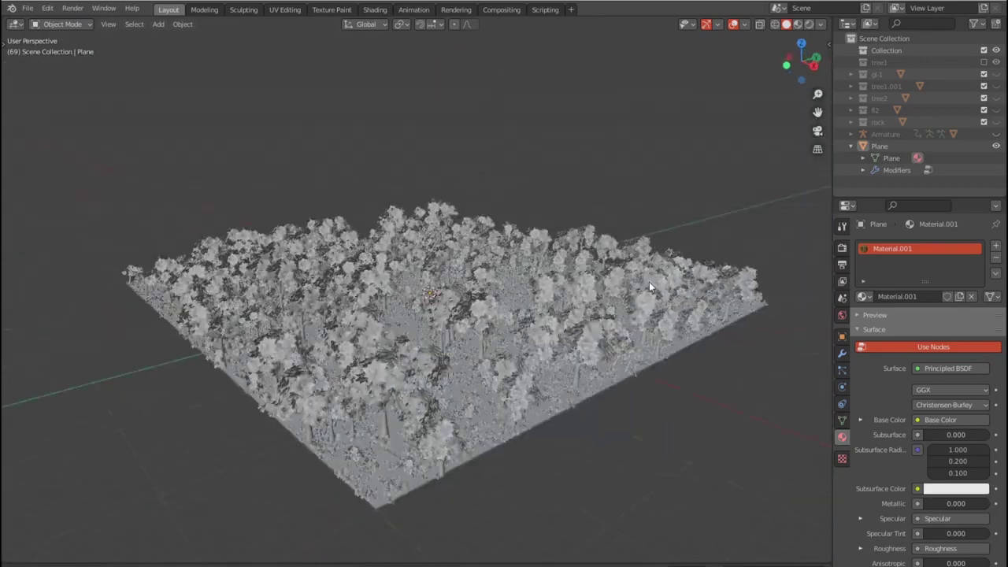
middle_click_drag(660, 274, 651, 324)
left_click(960, 117)
scroll(404, 241, "up", 3)
scroll(404, 240, "up", 3)
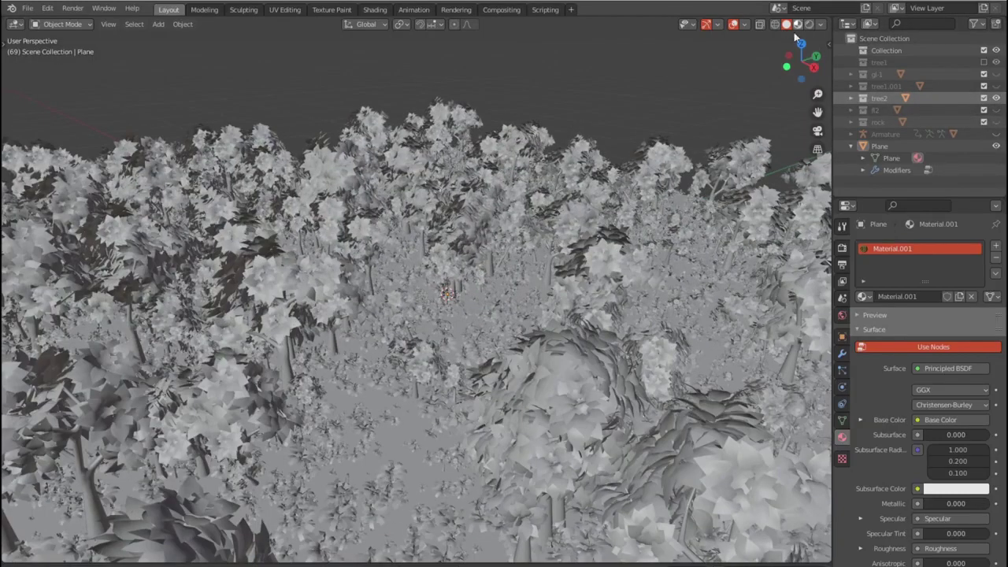
left_click(798, 24)
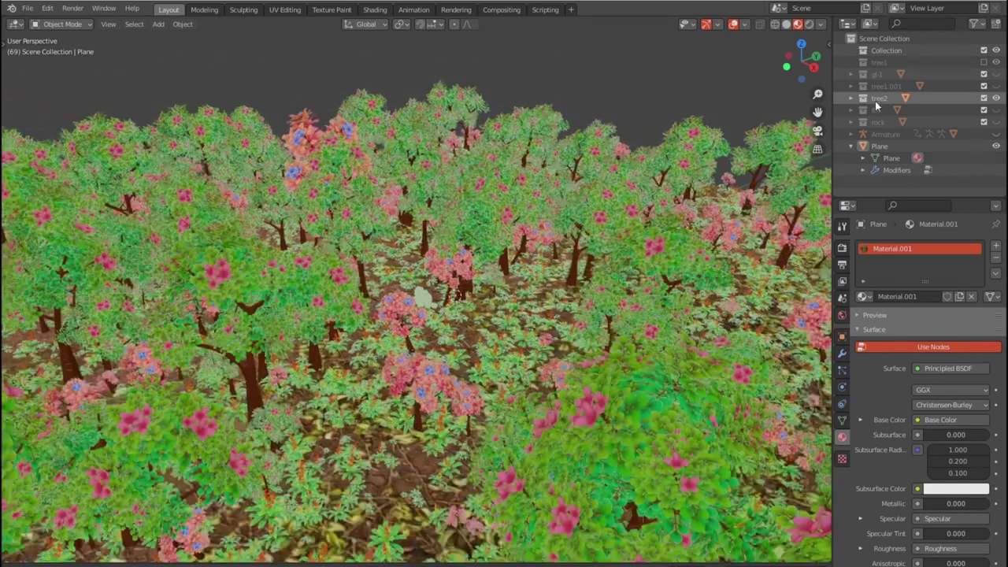
Step: Copy the tree2 object from the forest's Outliner
right_click(875, 100)
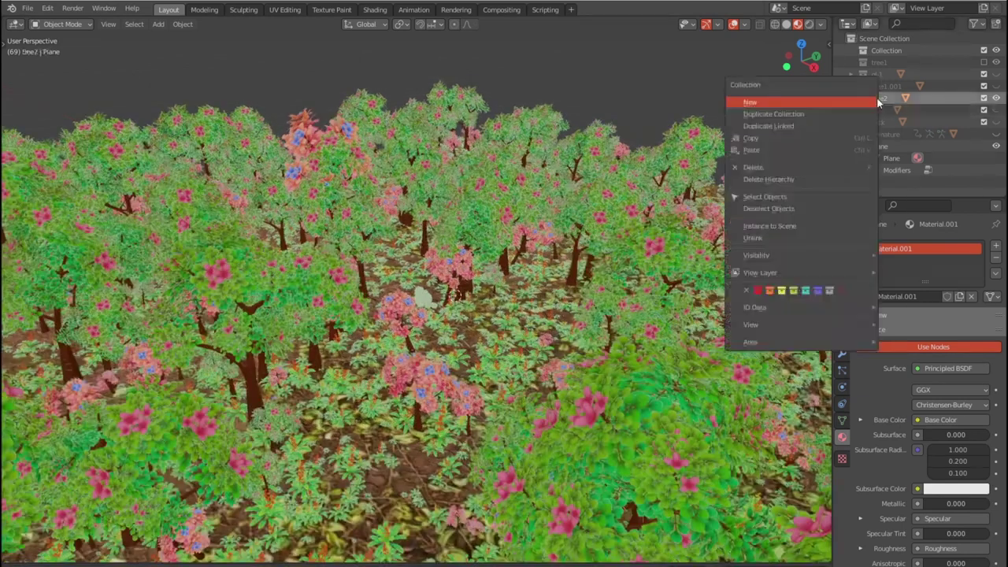
left_click(835, 100)
right_click(926, 96)
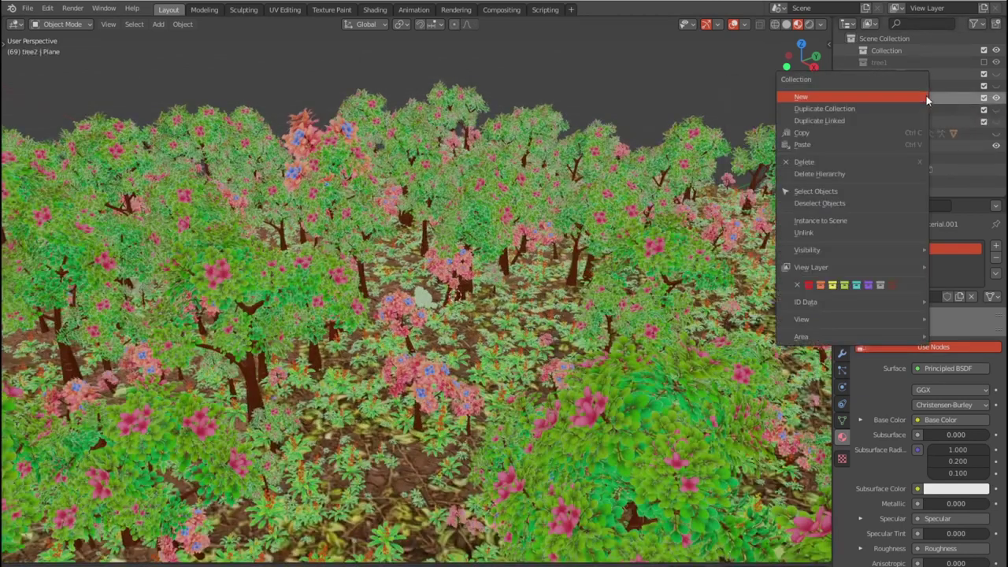
left_click(808, 133)
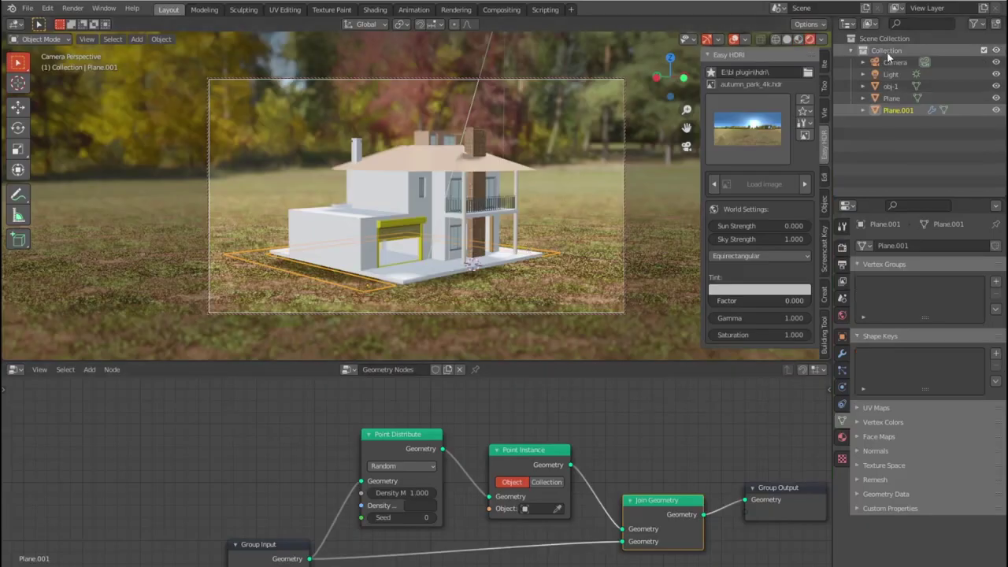
Step: Paste the copied tree into the house scene and pick TRW1.001 as the Point Instance object
right_click(886, 51)
left_click(772, 97)
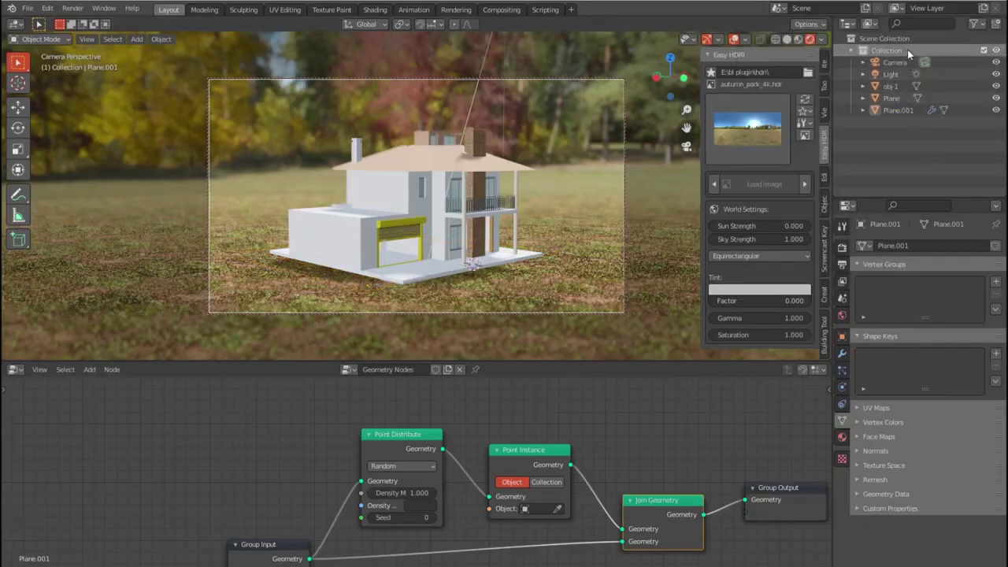
key("alt+Tab")
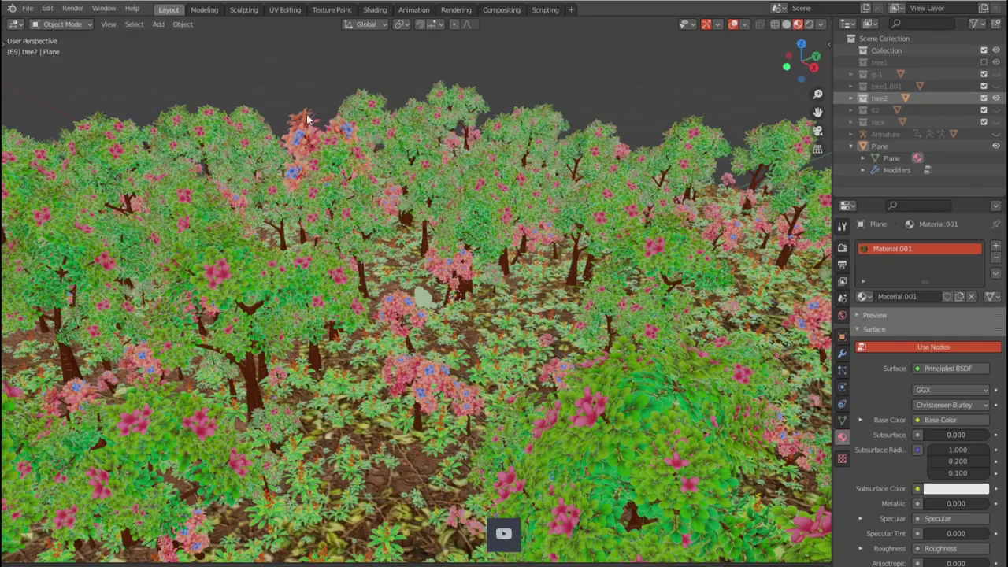
key("ctrl+c")
key("alt+Tab")
key("ctrl+v")
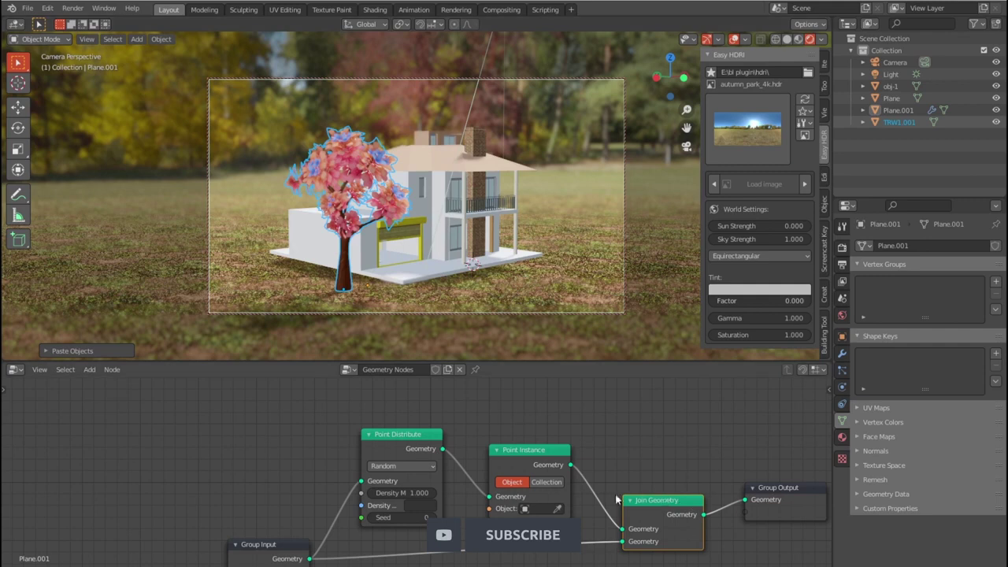
left_click(350, 175)
Step: Spread out the Group Input, Point Distribute, Point Instance and output nodes to make room
scroll(370, 460, "down", 1)
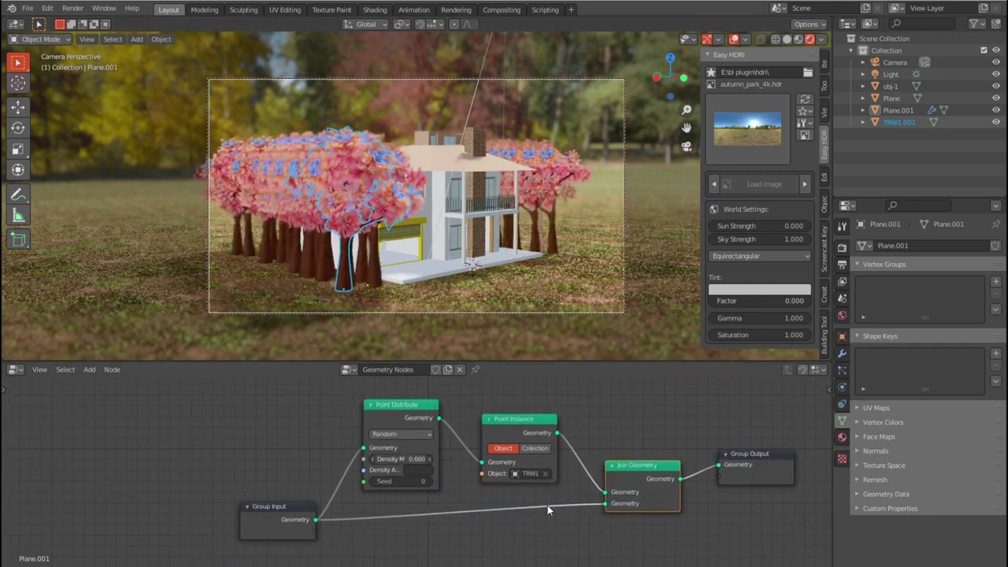
middle_click_drag(671, 468, 617, 459)
left_click_drag(617, 459, 617, 504)
left_click_drag(701, 444, 732, 515)
left_click_drag(446, 409, 533, 406)
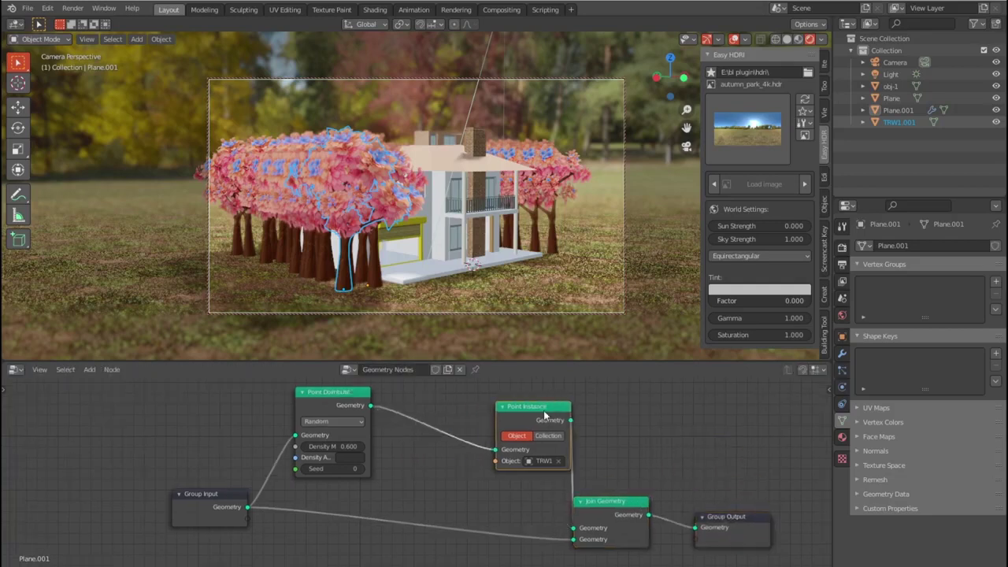
left_click_drag(336, 393, 304, 392)
left_click_drag(254, 504, 200, 514)
middle_click_drag(340, 500, 325, 505)
Step: Set the distribution seed to 1 and lower tree density to 0.100
left_click(318, 476)
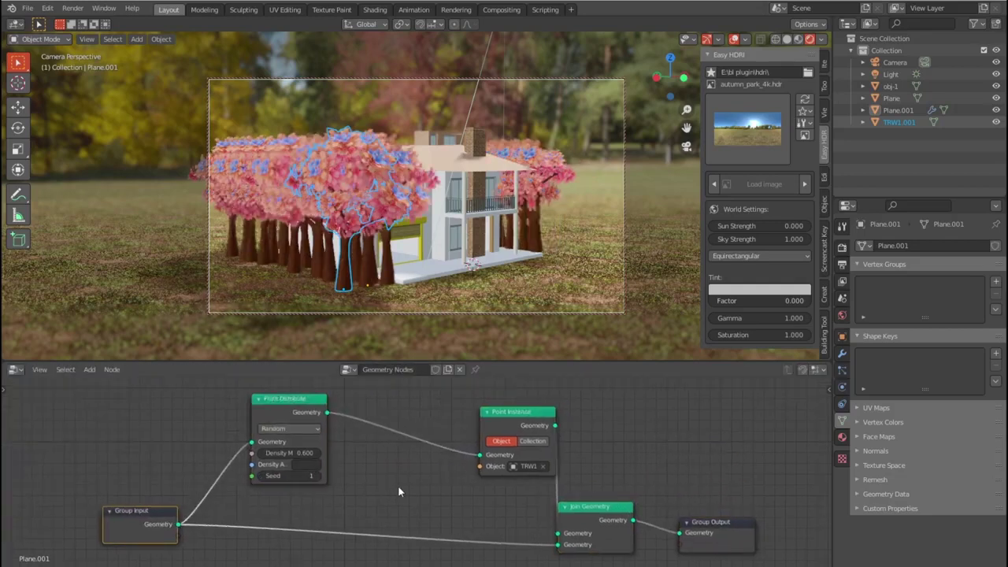
left_click(318, 453)
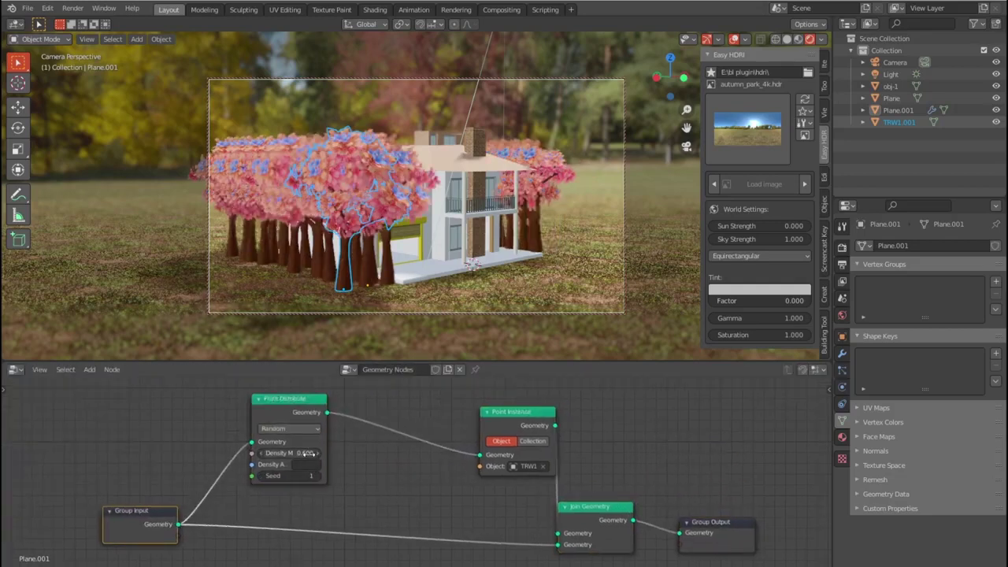
left_click(263, 453)
left_click(263, 454)
left_click(263, 454)
left_click(263, 453)
left_click(263, 454)
left_click(263, 454)
left_click(415, 467)
Step: Insert an Attribute Randomize node for 'scale' between distribute and instance, maximum 1.100
key("shift+a")
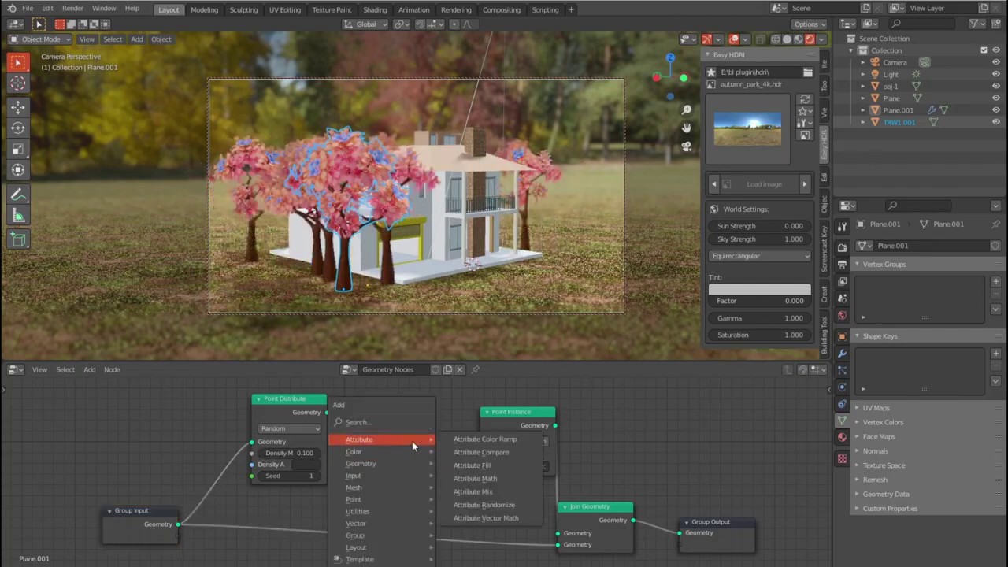
left_click(519, 493)
left_click(359, 442)
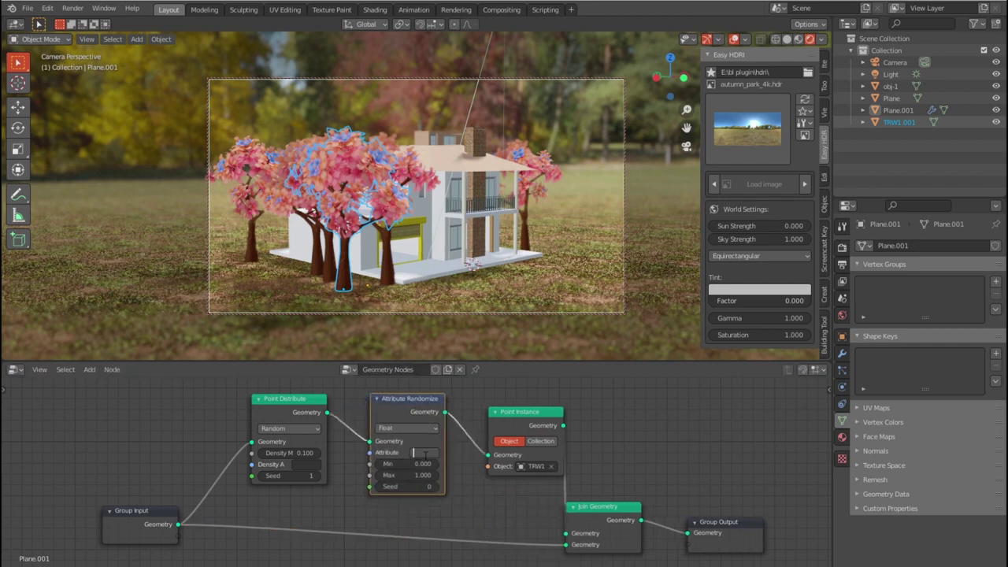
type("scale")
key("Return")
left_click(438, 478)
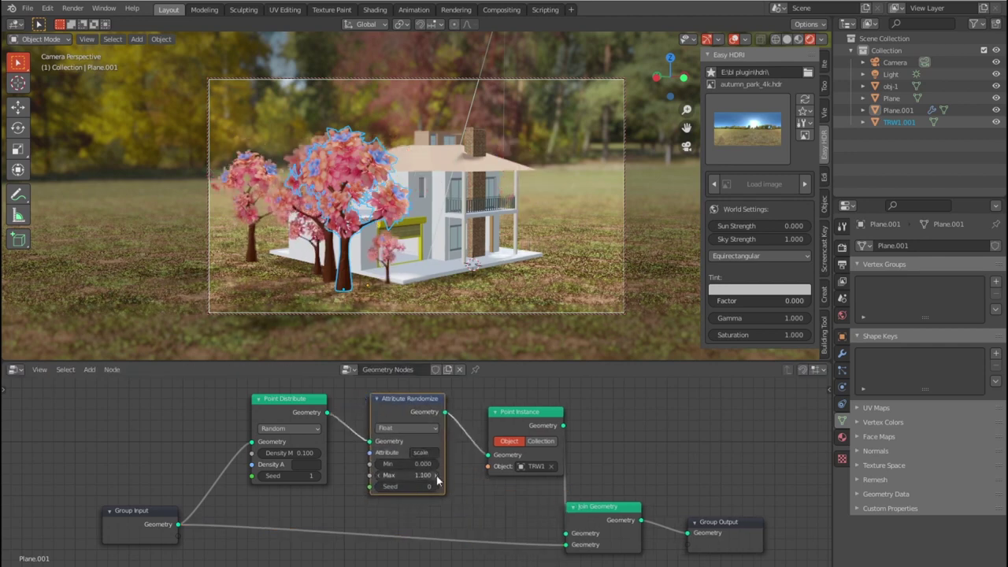
Step: Set seed 3, random scale maximum 1.300, and tree density 0.400
left_click(317, 475)
left_click(318, 476)
left_click(437, 475)
left_click(437, 476)
left_click(316, 452)
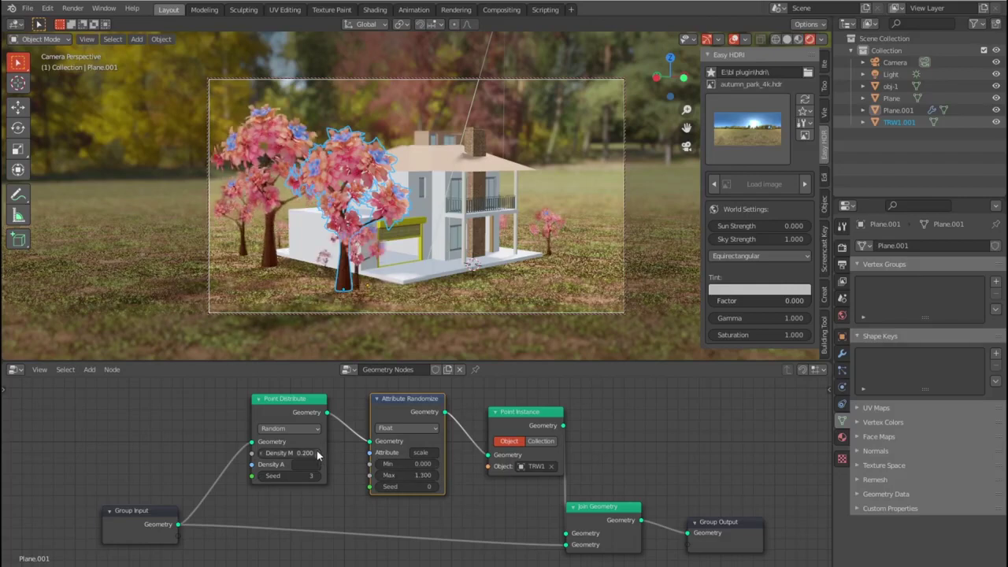
left_click(317, 452)
left_click(317, 452)
left_click(261, 453)
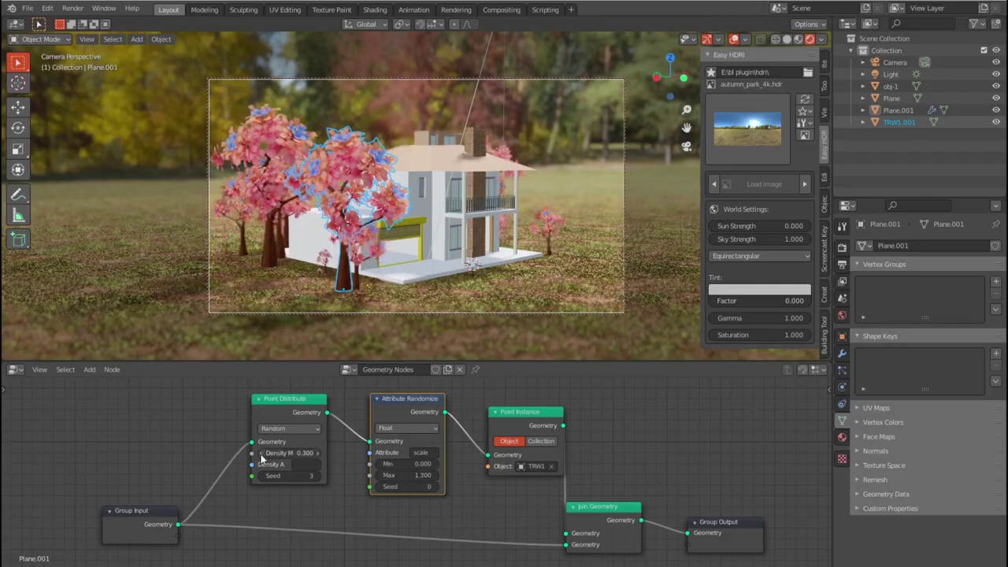
left_click(321, 453)
Step: Orbit the camera view, shift the output nodes right, and select the three scatter nodes
mouse_move(512, 276)
middle_mouse_down()
mouse_move(455, 266)
mouse_move(483, 249)
mouse_move(531, 252)
middle_mouse_up()
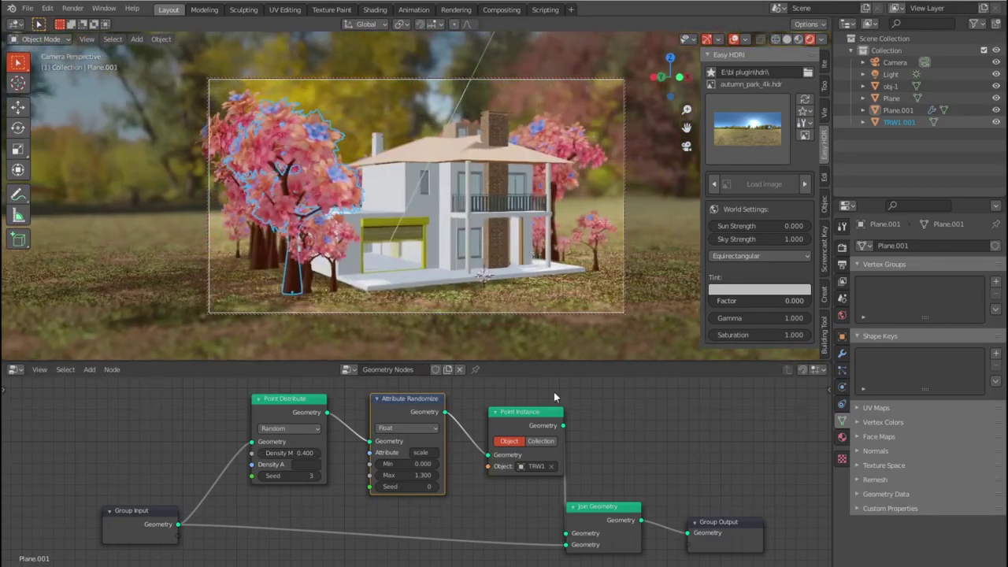
scroll(630, 415, "down", 2)
left_click_drag(665, 483, 748, 474)
mouse_move(569, 472)
left_mouse_down()
mouse_move(647, 471)
mouse_move(312, 377)
left_mouse_up()
Step: Duplicate the three scatter nodes into the tree and position the pasted flowering plant
key("shift+d")
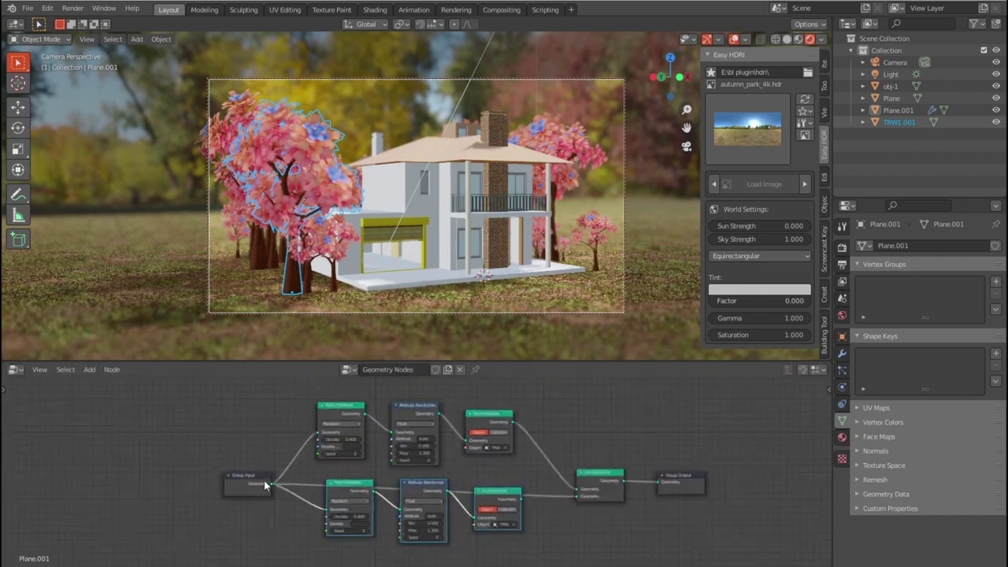
left_click(583, 487)
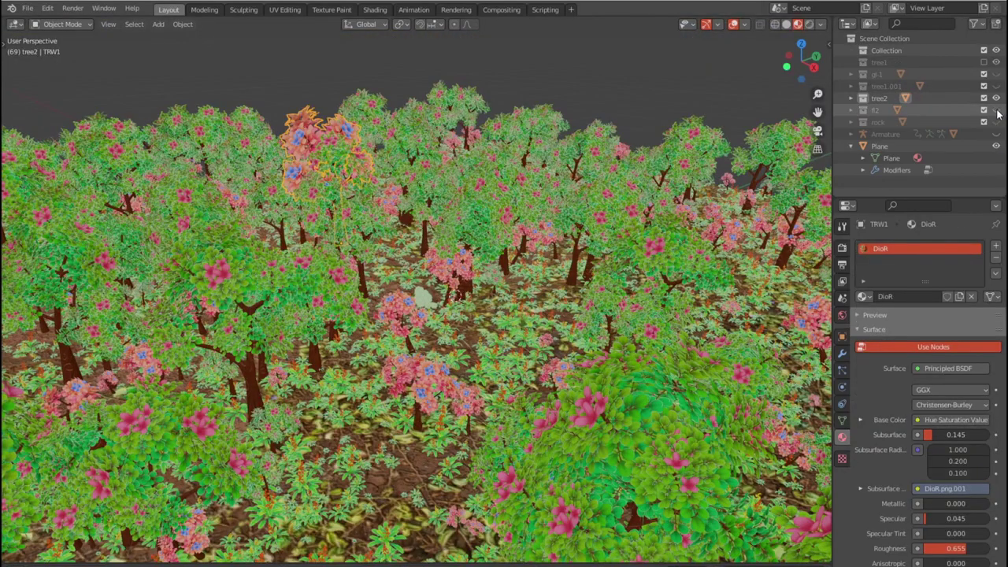
left_click(996, 111)
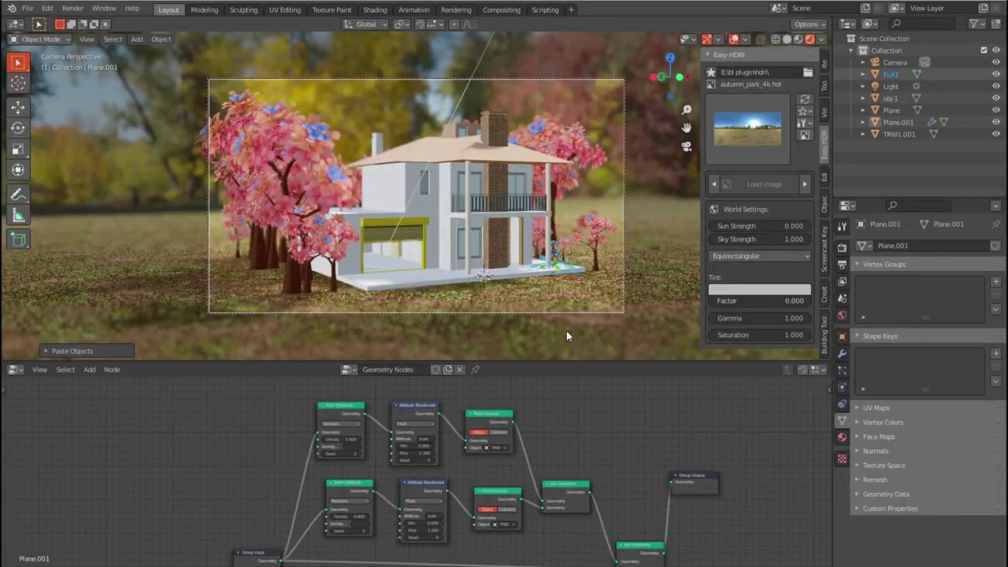
key("g")
left_click(619, 333)
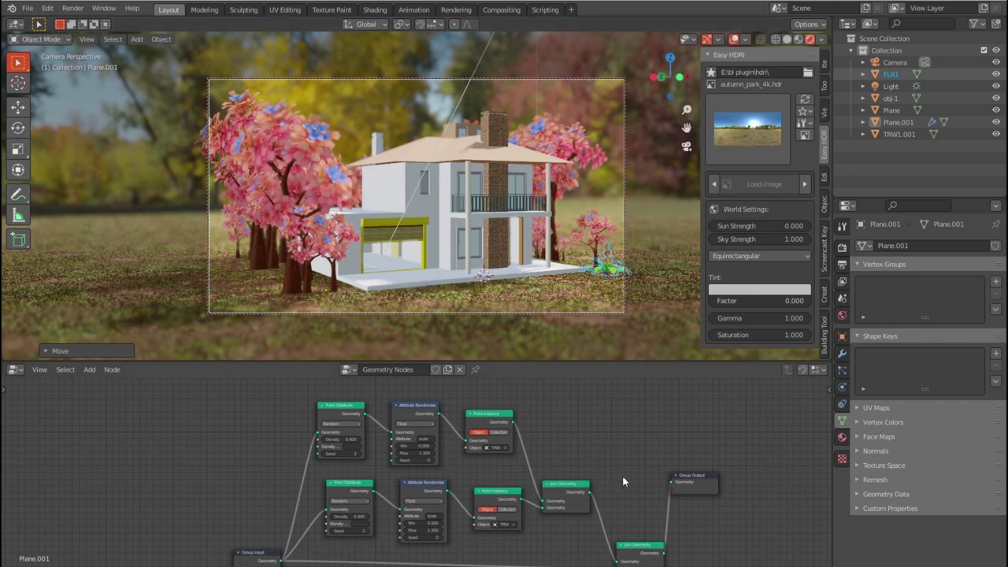
Step: Pick FLR1 as the scattered plant and raise its density to 0.700
middle_click_drag(517, 531, 501, 504)
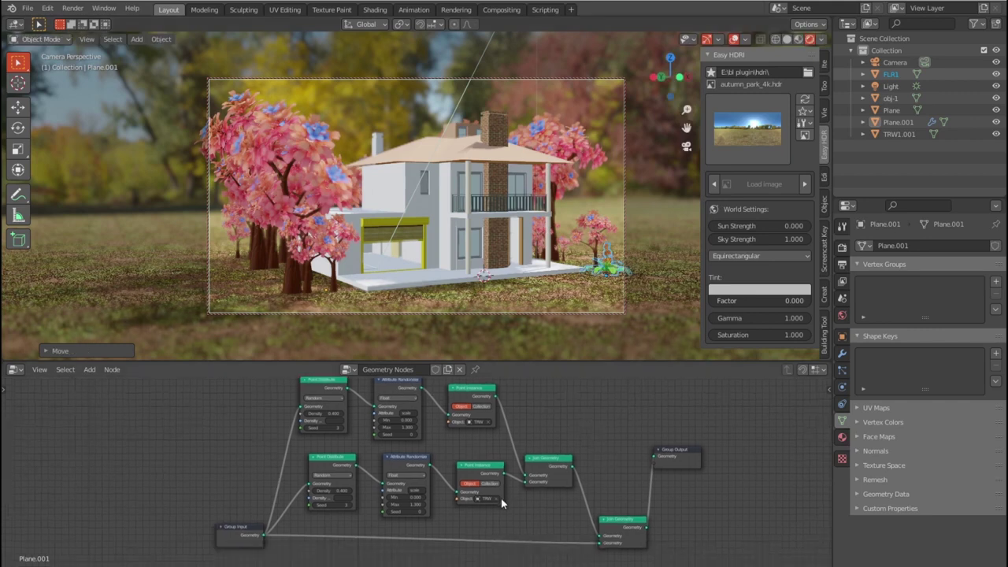
left_click(613, 273)
scroll(357, 507, "up", 1)
scroll(332, 499, "up", 1)
scroll(283, 487, "up", 1)
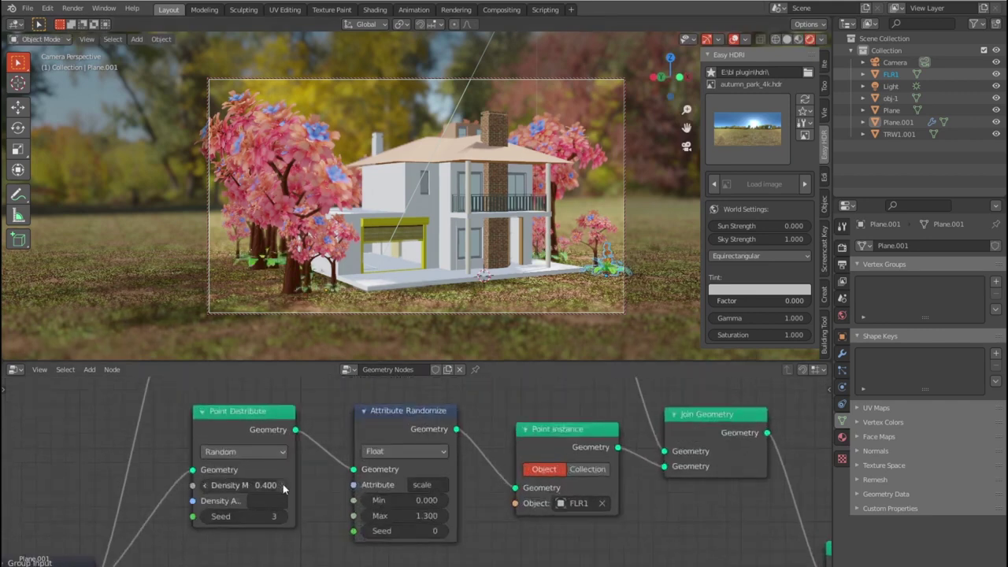
left_click(282, 485)
left_click(282, 485)
left_click(282, 485)
Step: Set the plant scatter seed to 5 and scale maximum to 1.800
left_click(282, 516)
left_click(283, 516)
left_click(442, 516)
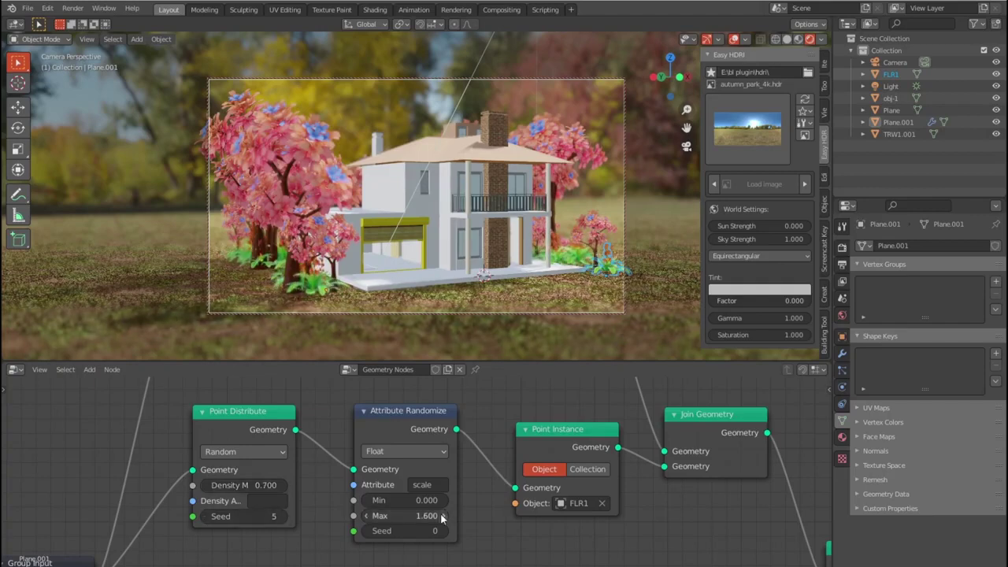
left_click(442, 516)
left_click(443, 516)
left_click(442, 516)
left_click(442, 515)
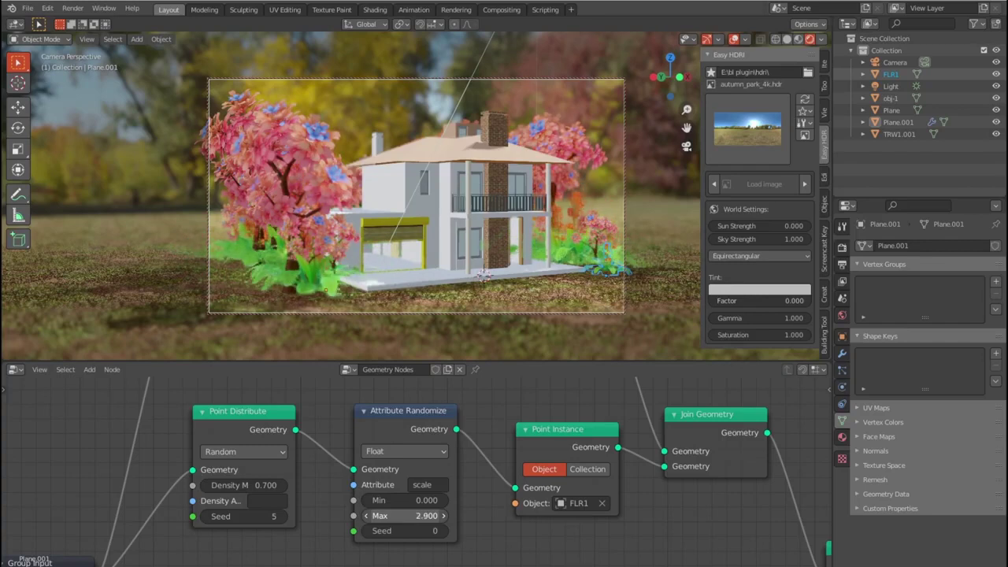
left_click(442, 516)
left_click(365, 516)
left_click(365, 516)
left_click(366, 516)
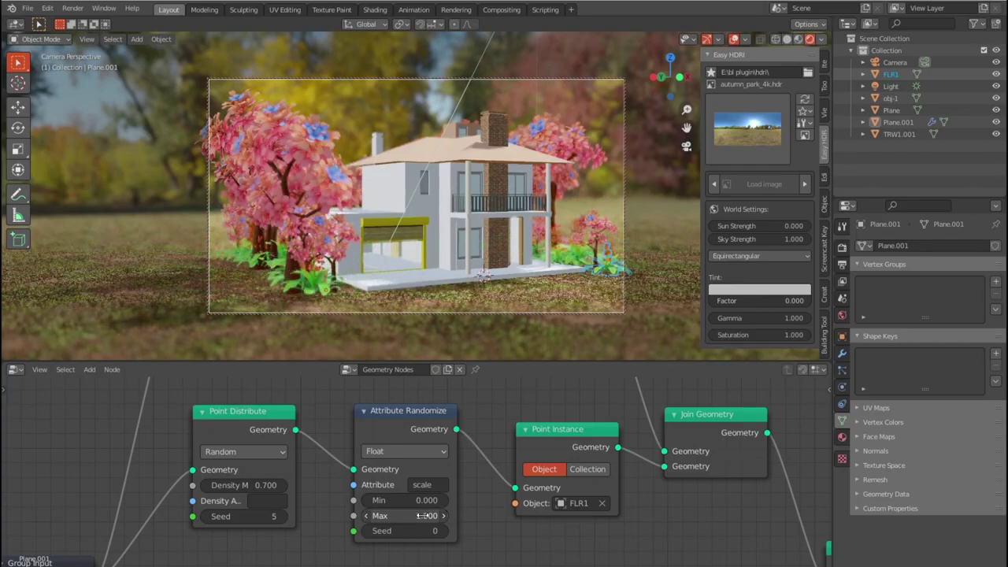
Step: Change the plant scatter seed to 9, orbit the view, and frame the node tree
left_click(280, 517)
left_click(280, 516)
left_click(279, 516)
left_click(280, 517)
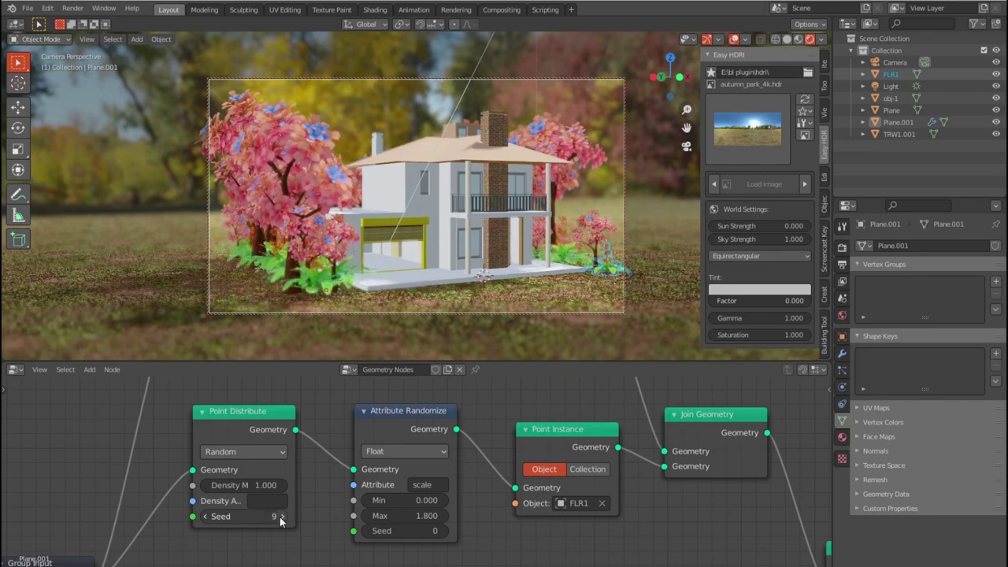
middle_click_drag(526, 285, 440, 288)
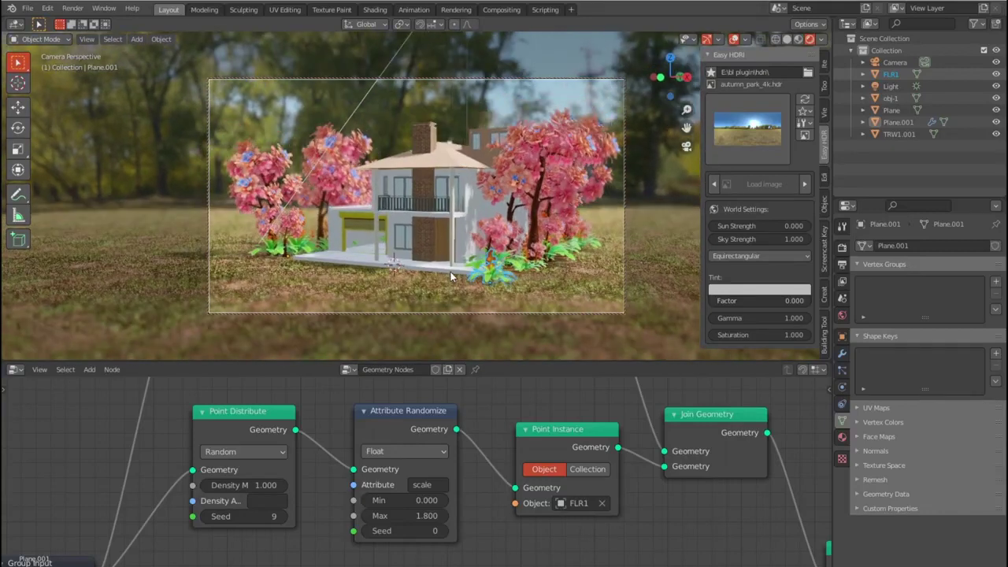
key("Home")
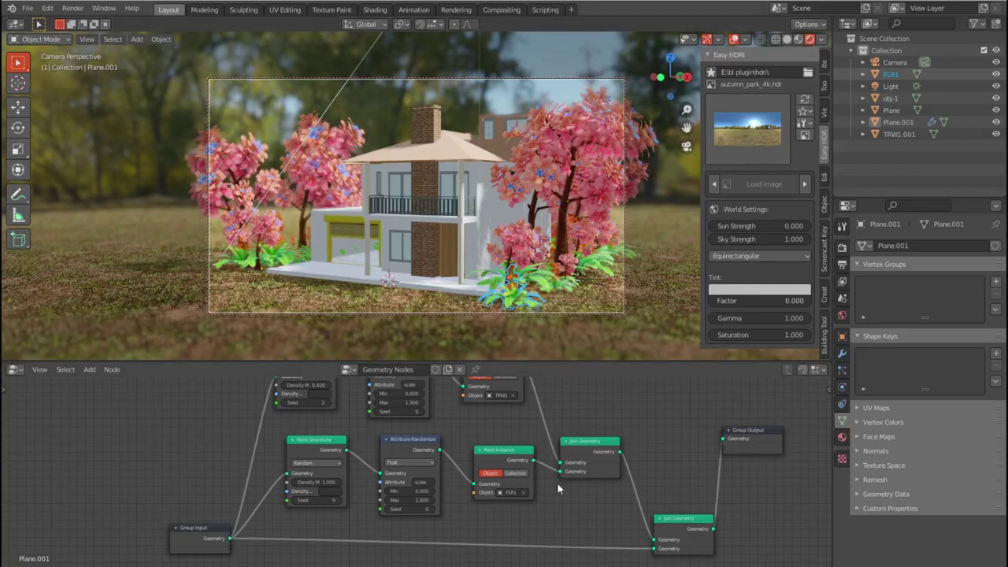
Step: Shift the plant scatter nodes left and insert a duplicate Attribute Randomize before Point Instance
scroll(387, 501, "down", 2)
scroll(420, 490, "up", 1)
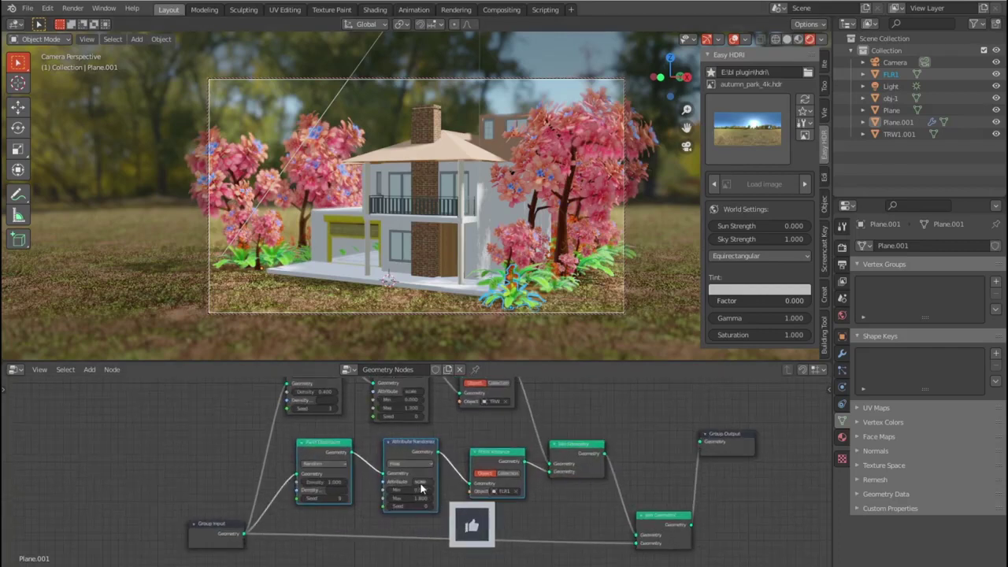
scroll(393, 465, "up", 2)
scroll(346, 418, "up", 1)
key("g")
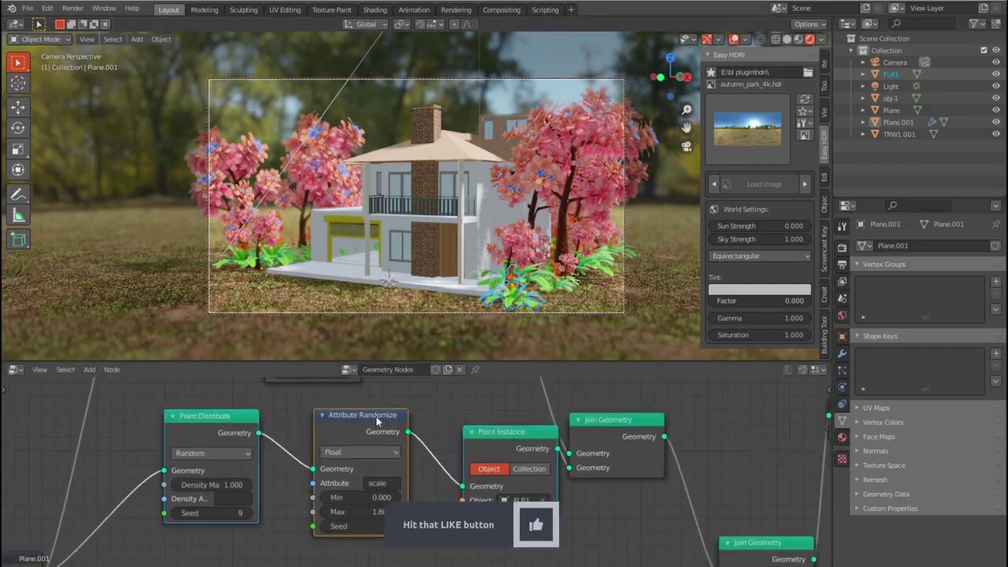
key("shift+d")
left_click(482, 416)
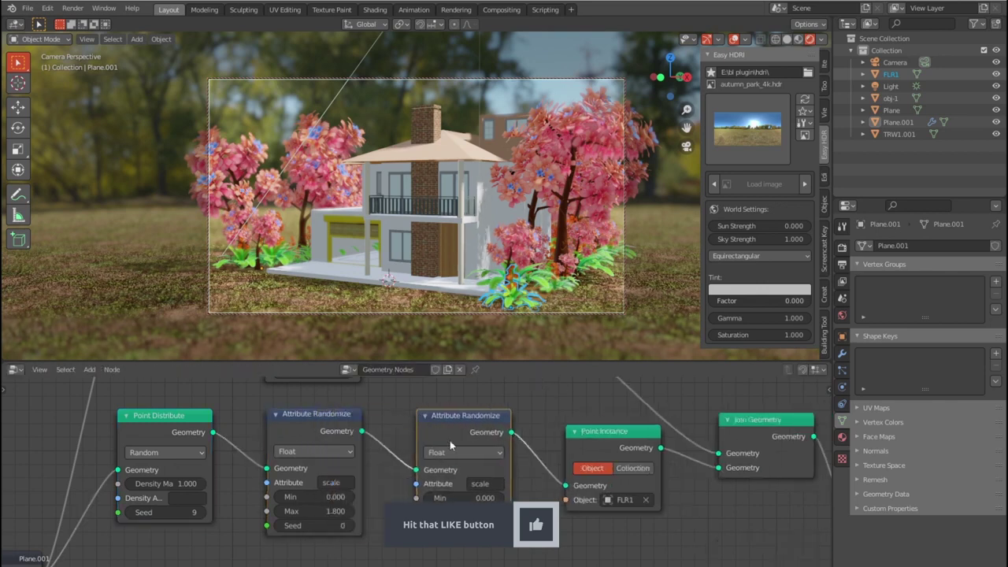
Step: Make the copy randomize 'rotation' as a Vector with maximum Z 0.200
left_click(482, 482)
type("rotatio")
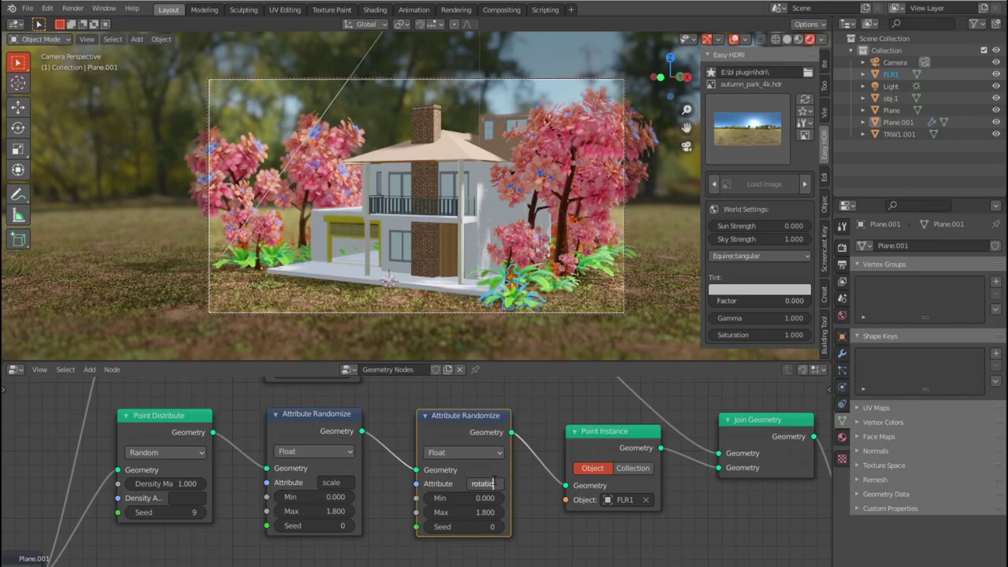
type("n")
key("Return")
left_click(463, 452)
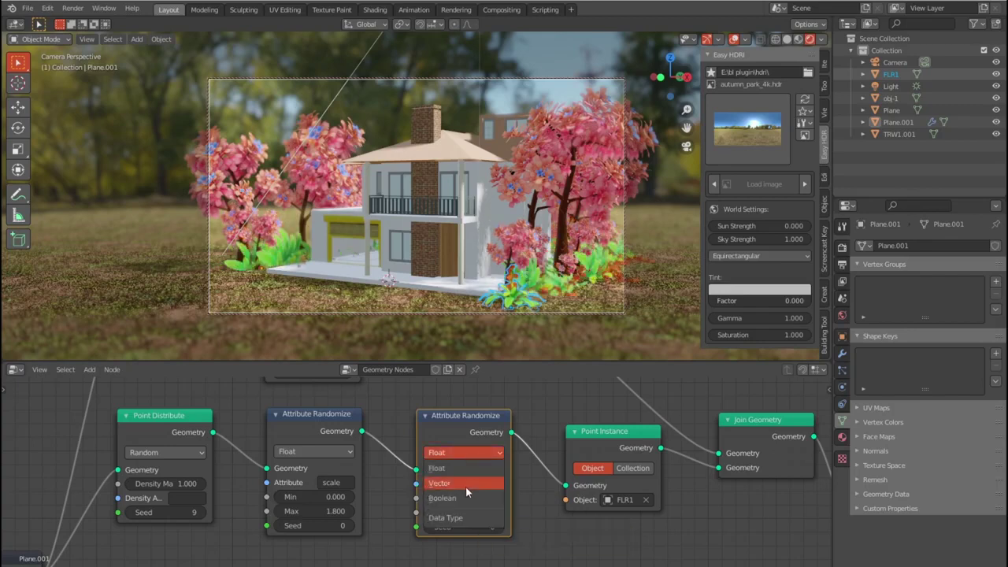
left_click(465, 486)
scroll(496, 520, "down", 2)
left_click_drag(461, 502, 535, 502)
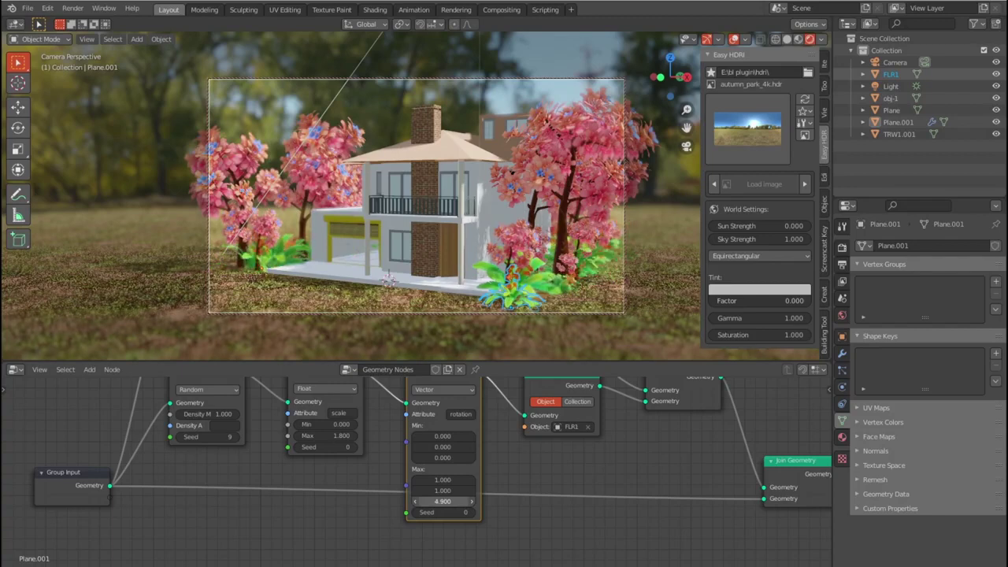
left_click_drag(442, 502, 499, 483)
scroll(499, 483, "down", 2)
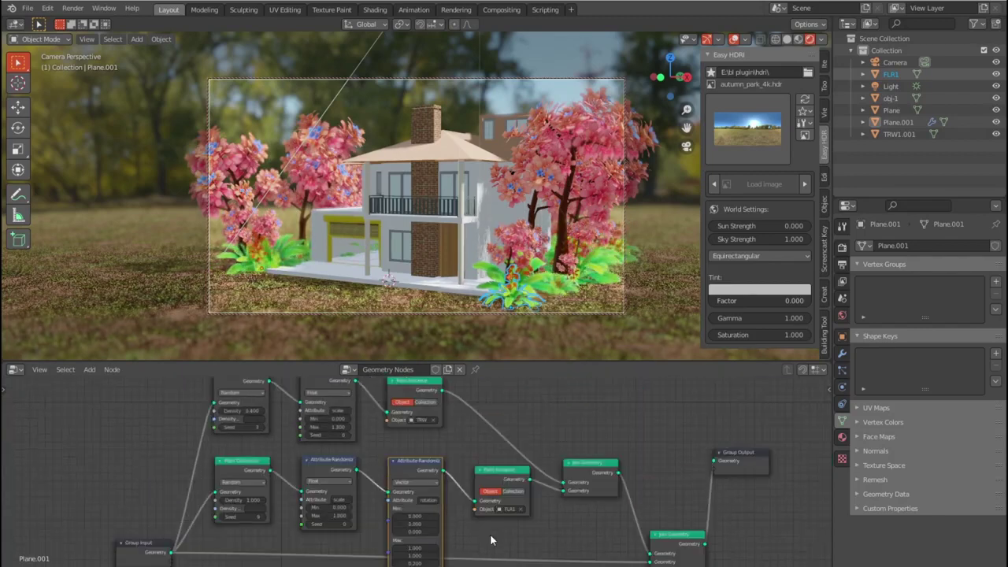
Step: Duplicate the rotation randomizer into the tree branch and adjust its maximum rotation
key("shift+d")
left_click(455, 399)
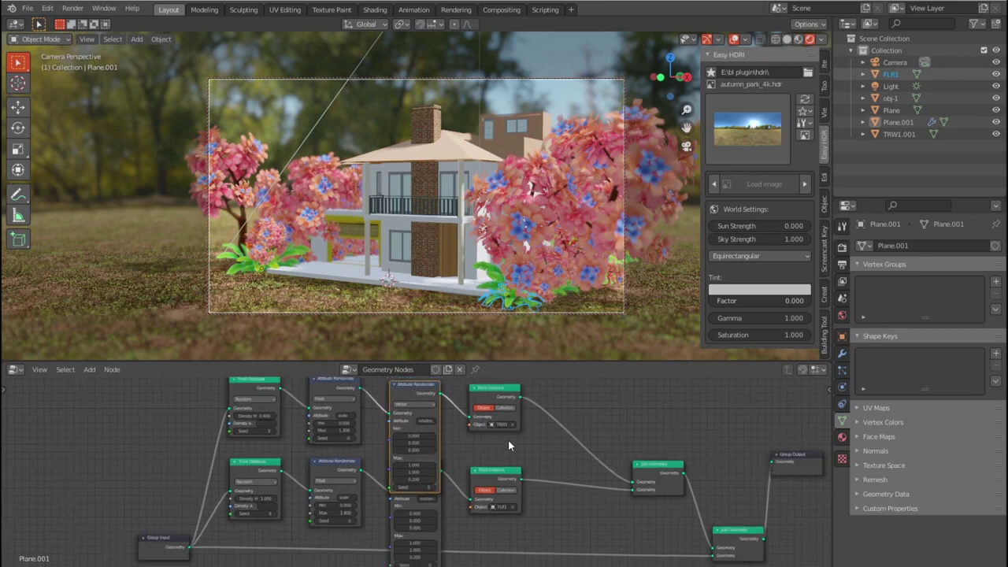
left_click_drag(423, 472, 410, 472)
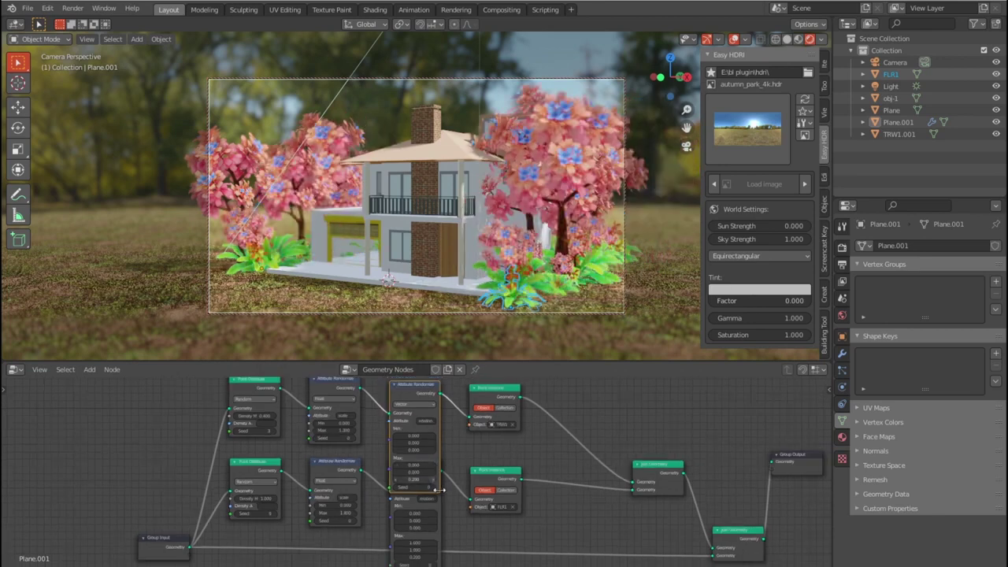
scroll(580, 512, "down", 2)
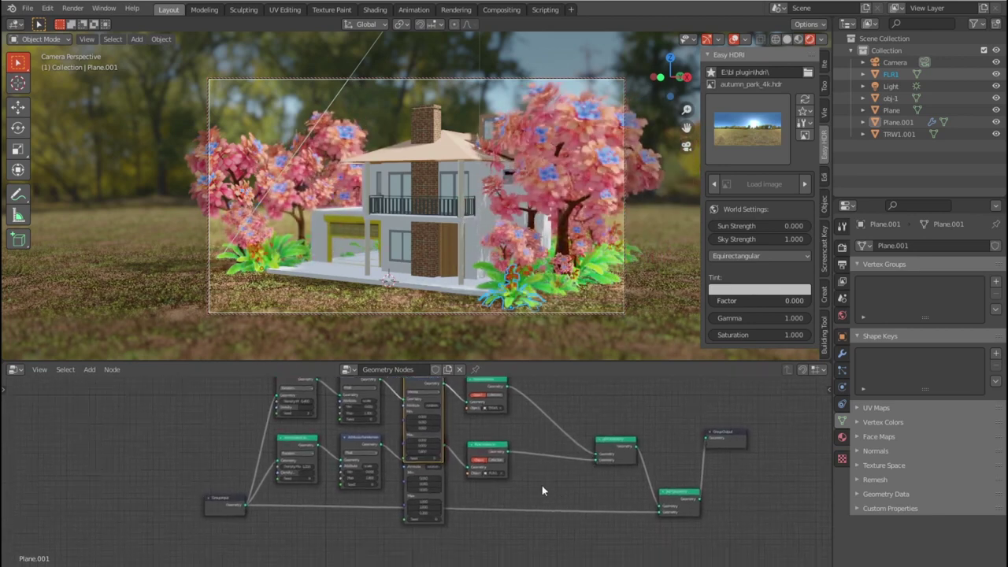
scroll(496, 533, "down", 1)
scroll(496, 533, "down", 1)
Step: Move the nodes to a tidier position in the layout
key("g")
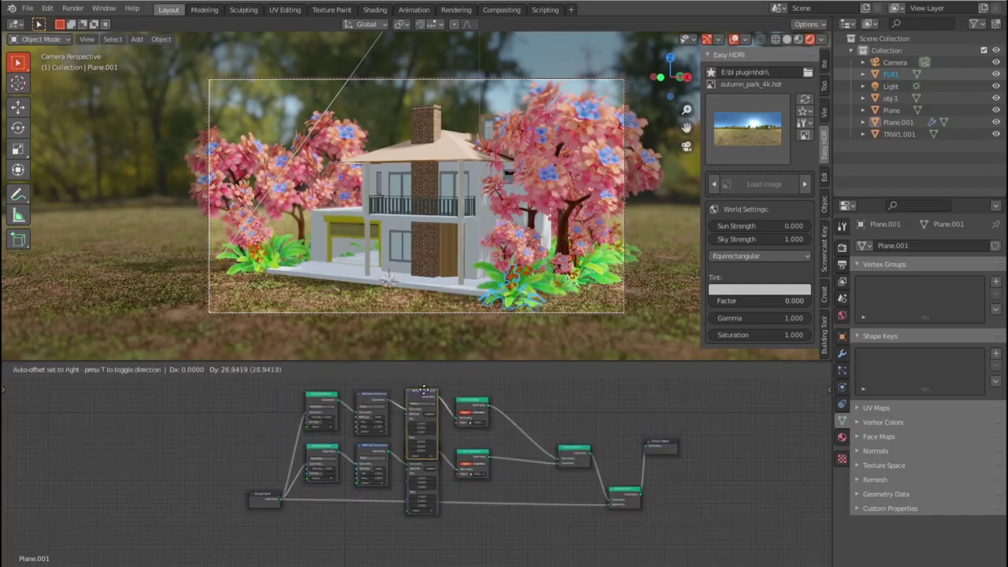
scroll(424, 564, "up", 2)
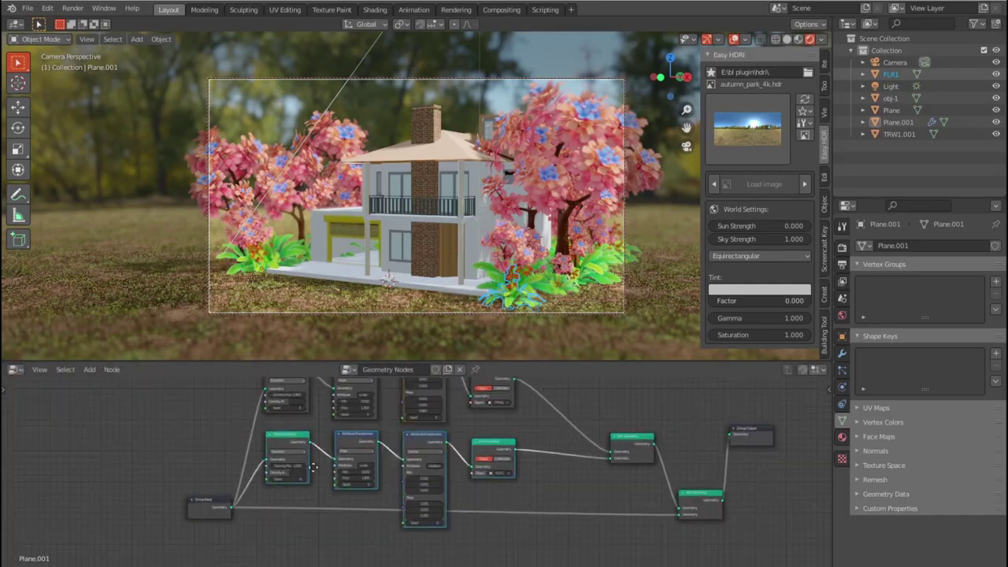
key("Escape")
key("g")
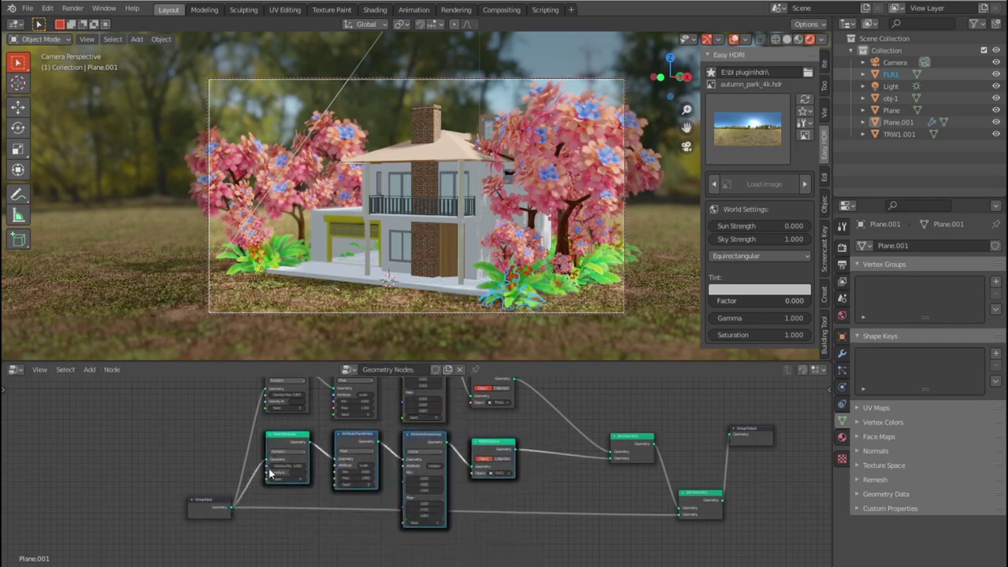
left_click(285, 545)
scroll(285, 545, "down", 1)
Step: Enlarge the node editor and add a duplicate Join Geometry node between the two joins
middle_click_drag(285, 520, 263, 487)
left_click_drag(315, 361, 315, 173)
scroll(314, 435, "up", 2)
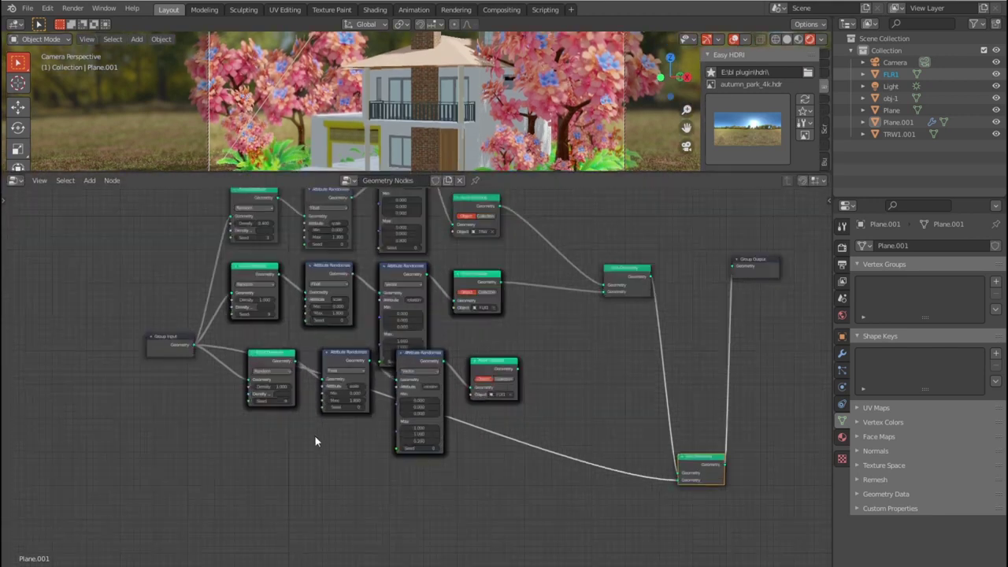
left_click_drag(116, 360, 122, 505)
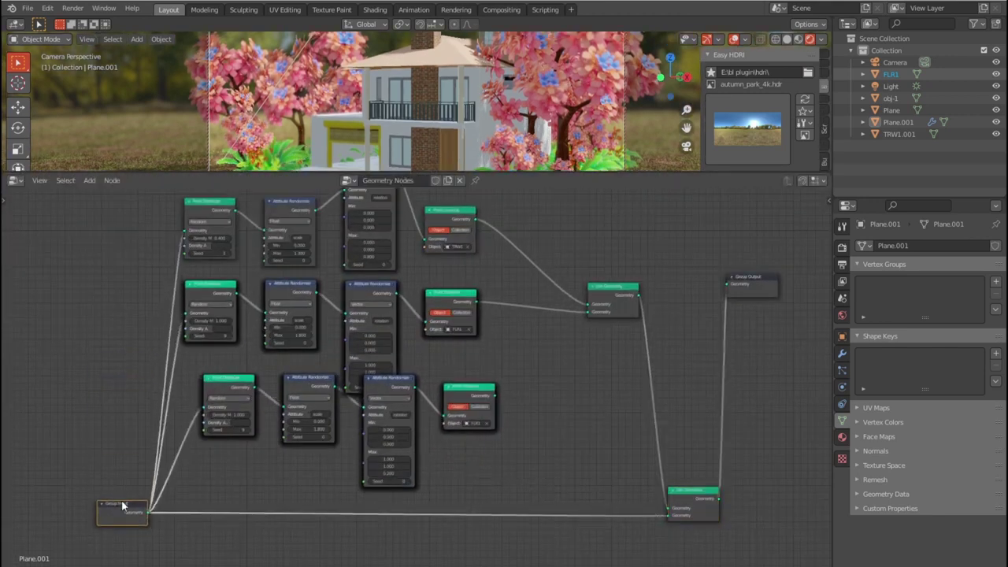
key("shift+d")
left_click(685, 395)
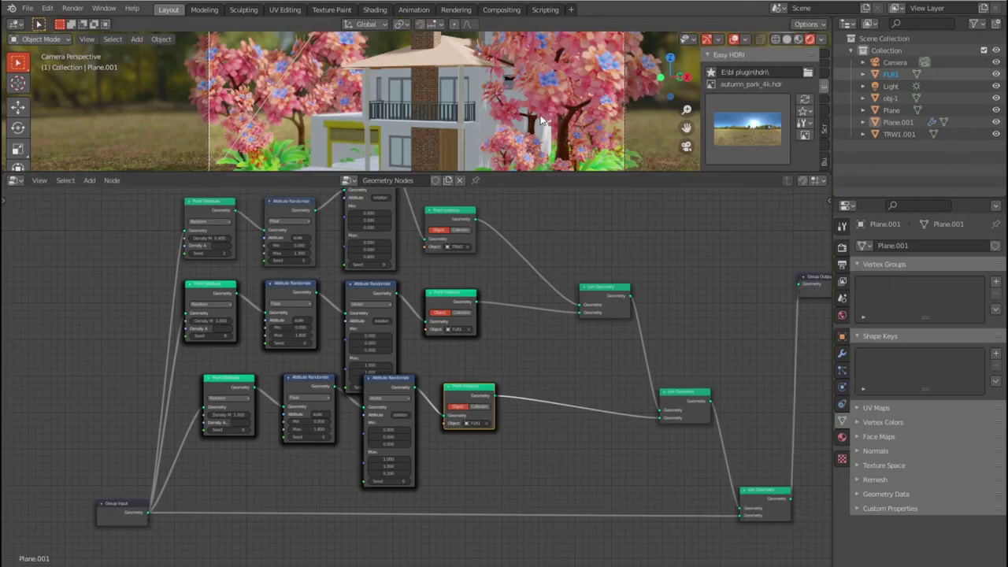
Step: Paste the copied tree TRW2 into the scene, move it aside, and pick it for instancing
scroll(541, 115, "down", 3)
key("ctrl+v")
scroll(470, 128, "up", 3)
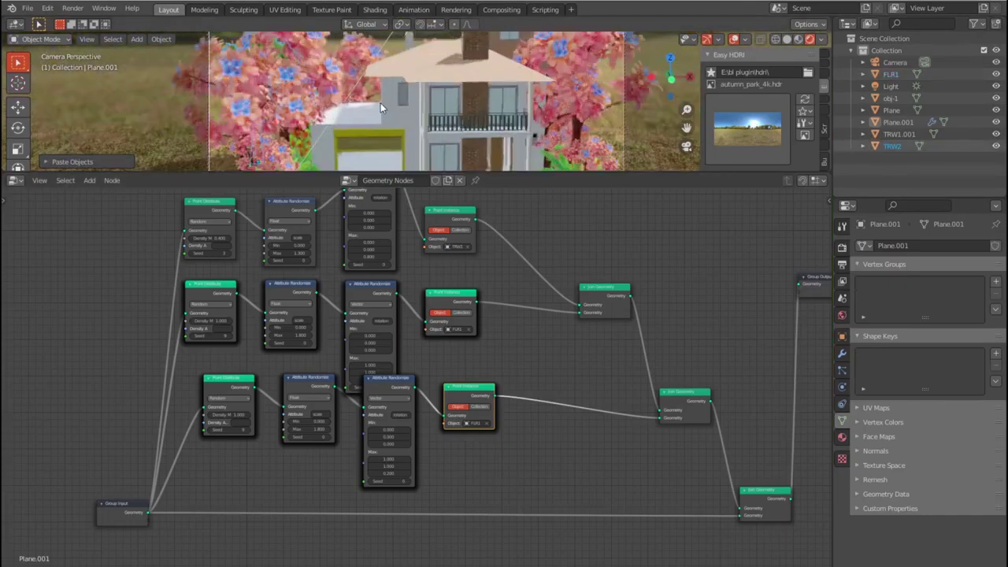
scroll(380, 102, "up", 2)
key("g")
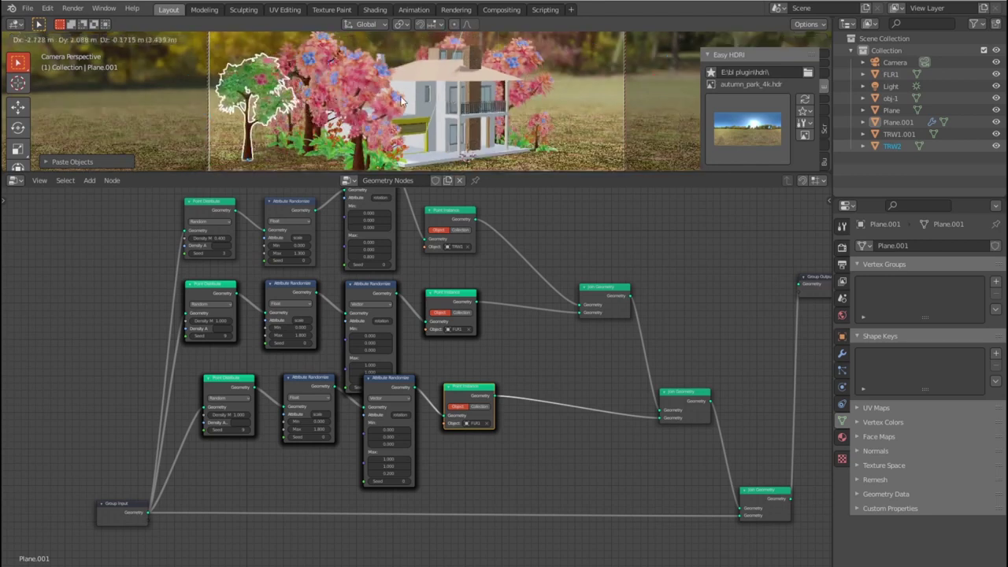
left_click(408, 98)
left_click(482, 423)
left_click(238, 68)
Step: Duplicate the rotation randomize node and begin building a third scatter branch below
scroll(560, 117, "down", 4)
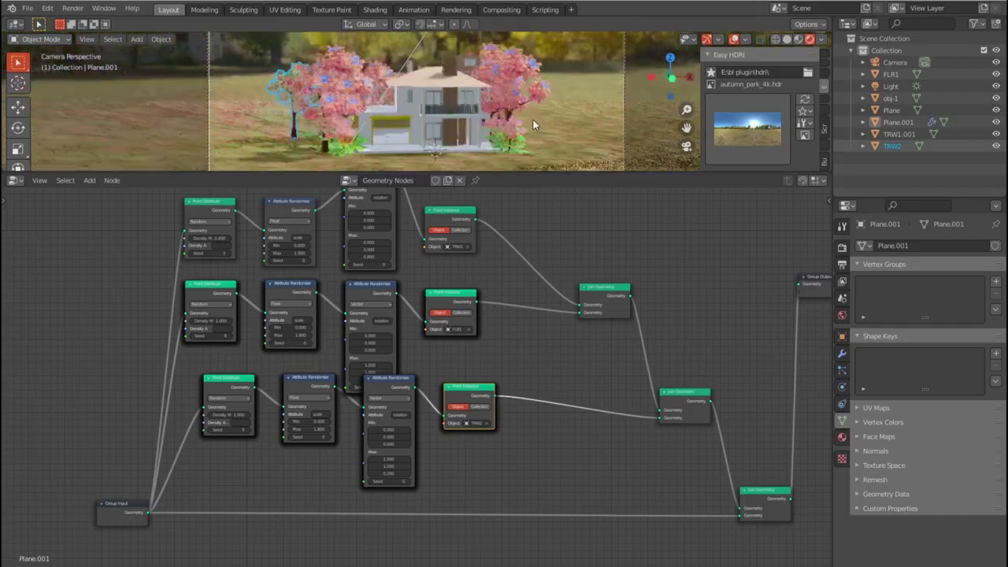
scroll(400, 491, "up", 2)
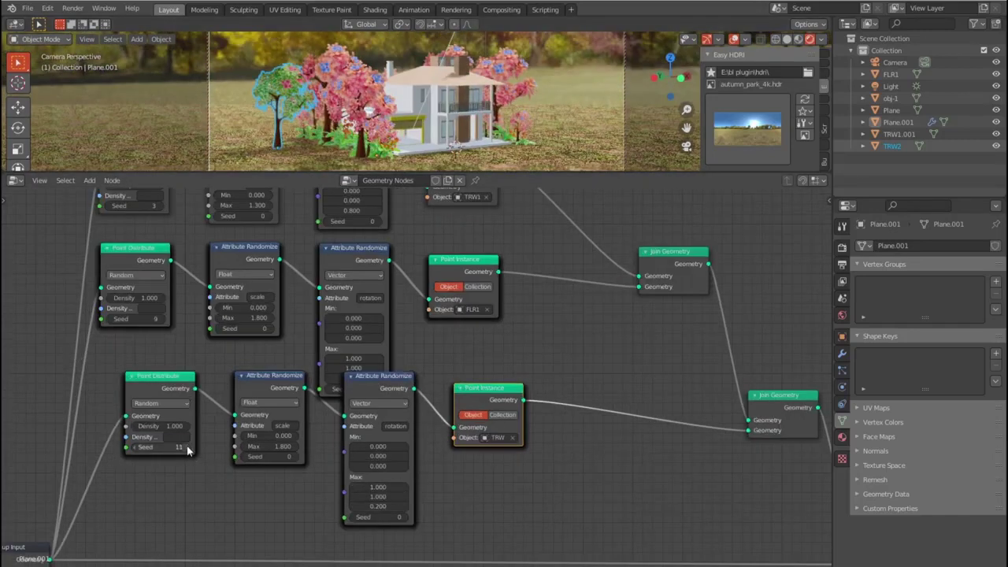
left_click(378, 377)
key("shift+d")
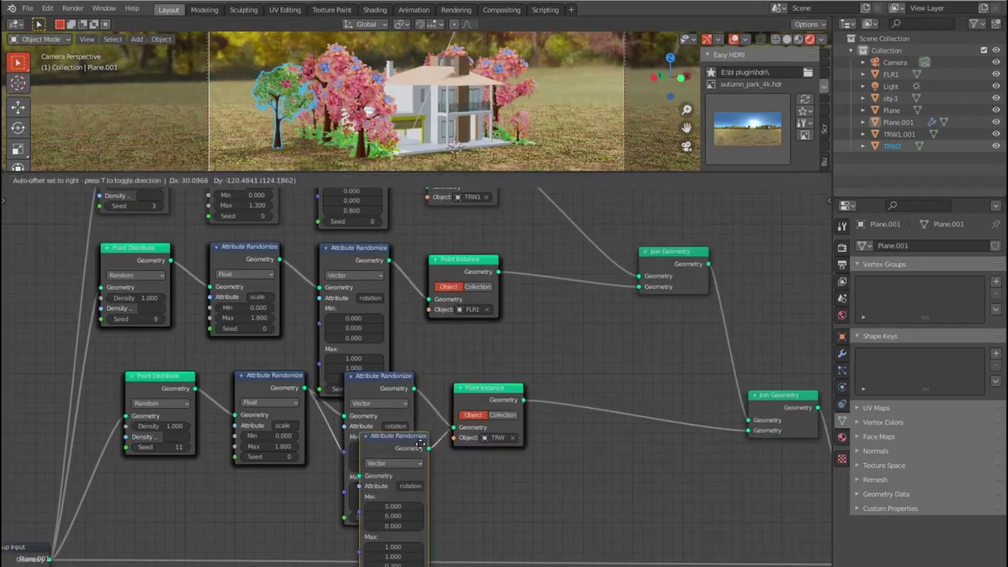
left_click(433, 494)
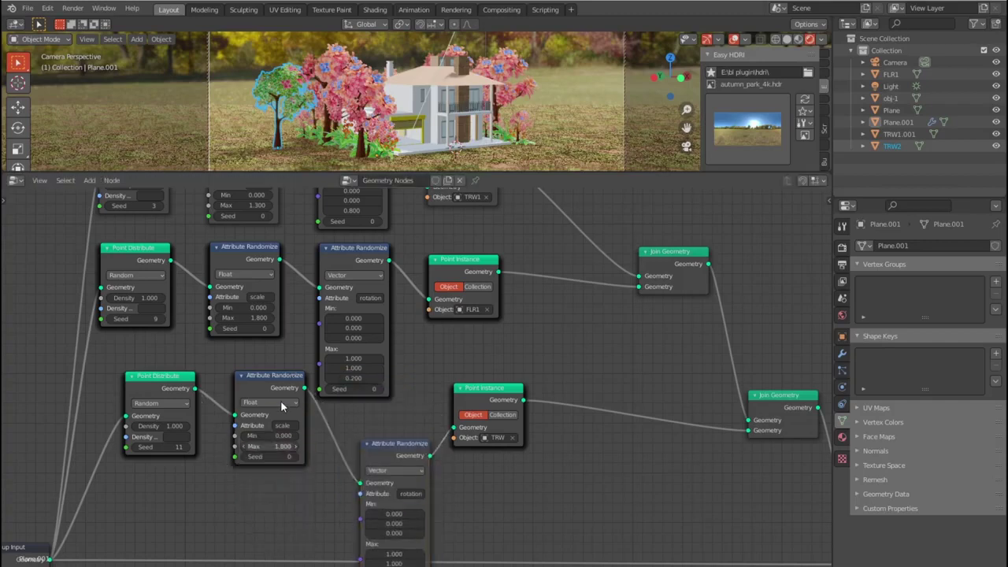
left_click_drag(279, 375, 287, 424)
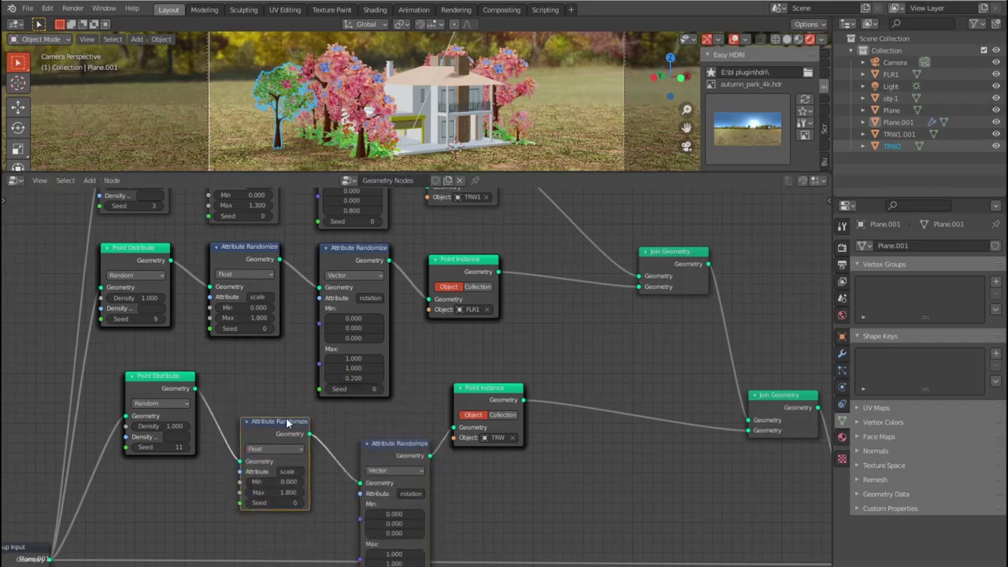
left_click_drag(157, 376, 154, 408)
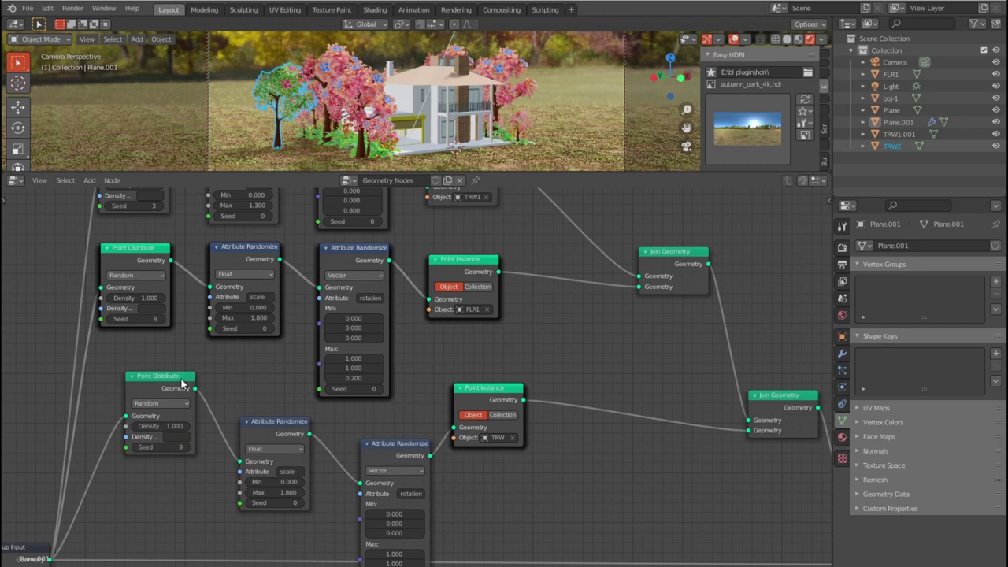
Step: Arrange the third branch's scale, rotation and Point Instance nodes in the lower graph
left_click_drag(272, 422, 264, 426)
left_click(246, 433)
left_click_drag(394, 443, 344, 444)
left_click(496, 437)
left_click(510, 405)
left_click_drag(510, 406, 562, 492)
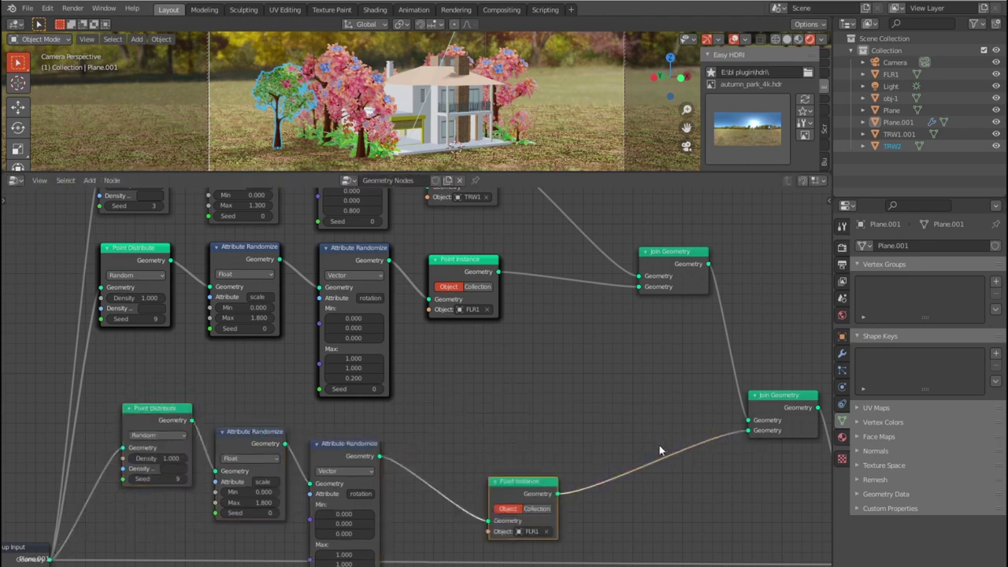
middle_click_drag(556, 540, 568, 501)
Step: Give the third branch the TRW tree, seed 11, max scale 0.900 and Z rotation 0.100
left_click(277, 85)
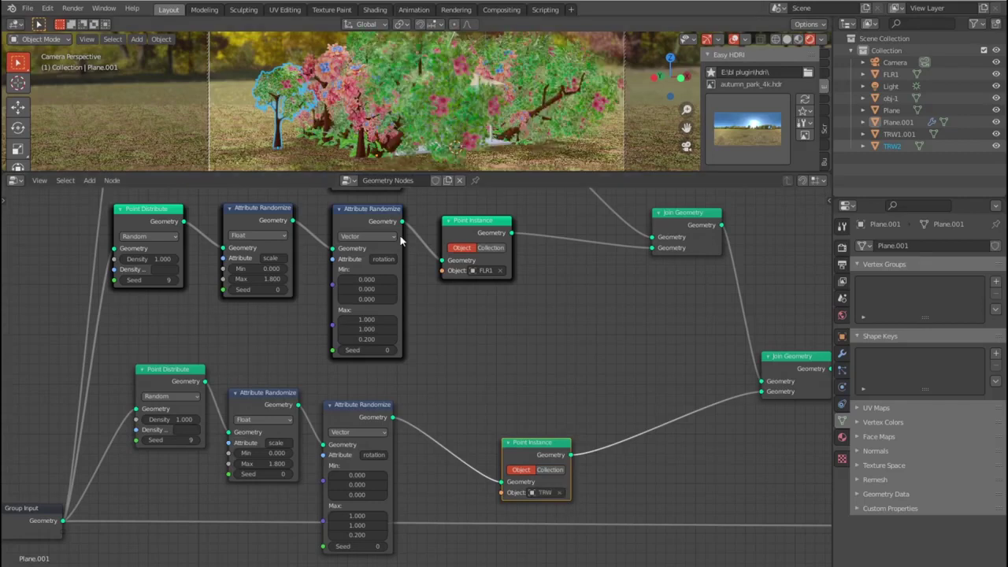
scroll(493, 200, "down", 1)
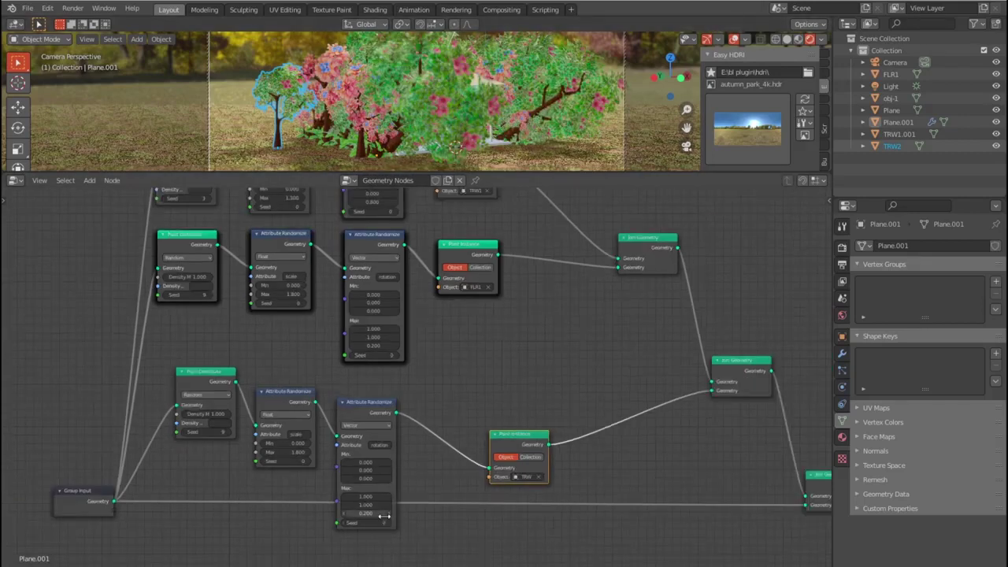
key("Return")
type("0")
key("Tab")
type("0")
key("Tab")
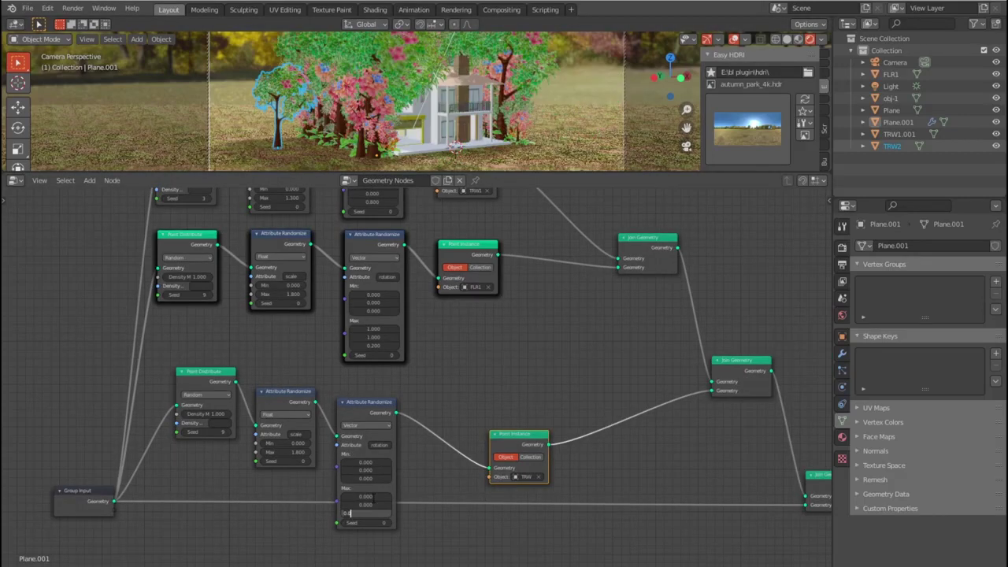
type("1.1")
key("Return")
double_click(228, 431)
mouse_move(293, 452)
left_mouse_down()
mouse_move(252, 452)
mouse_move(303, 452)
left_mouse_up()
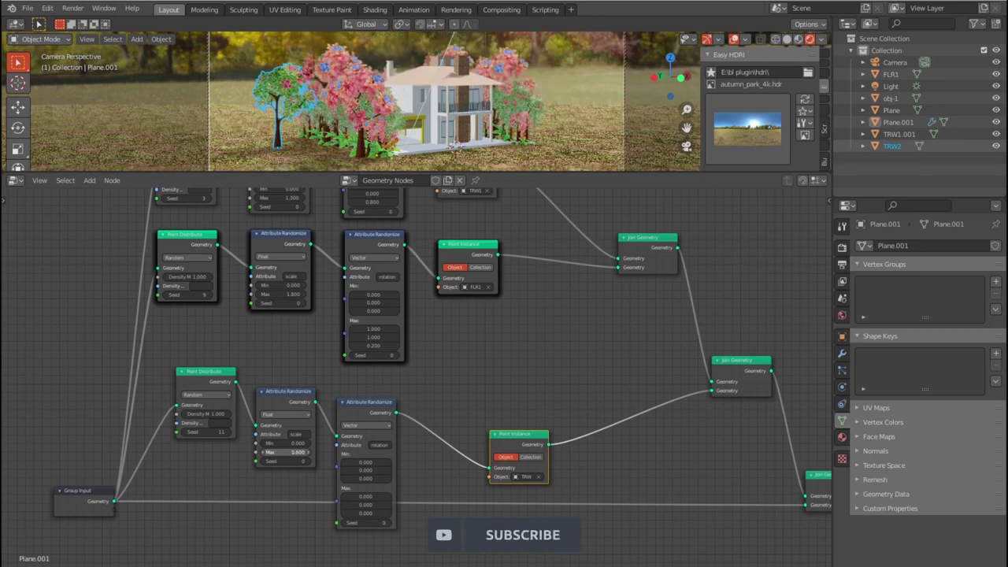
left_click_drag(366, 513, 385, 513)
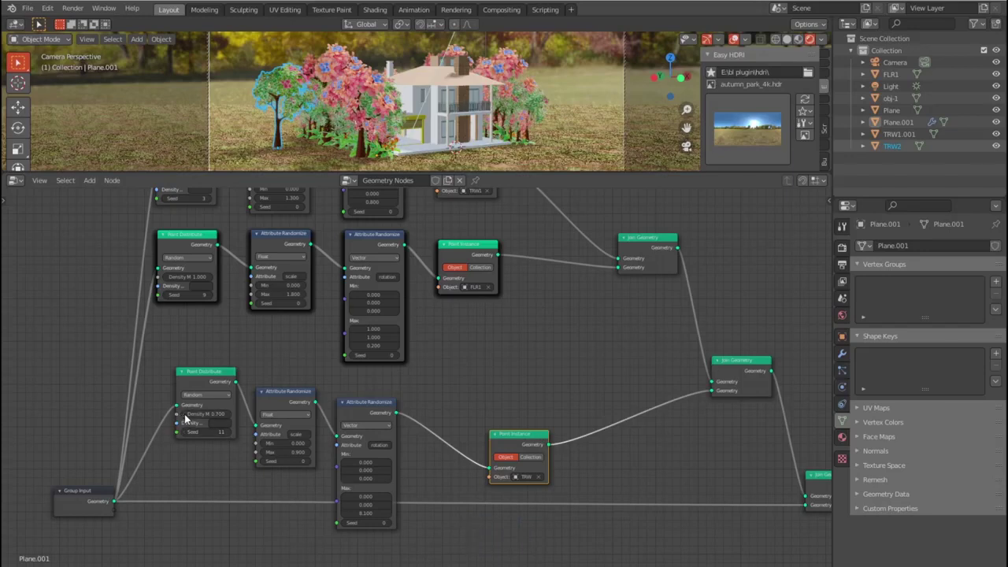
left_click_drag(530, 172, 530, 447)
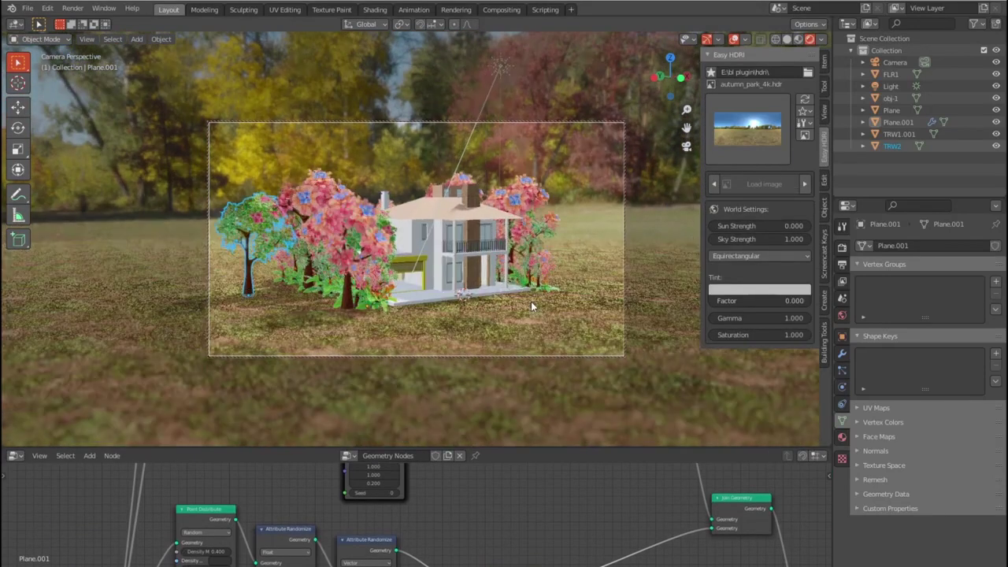
Step: Zoom and orbit to face the house head-on, then select the sun light
scroll(473, 306, "up", 2)
scroll(482, 307, "up", 1)
scroll(482, 307, "up", 1)
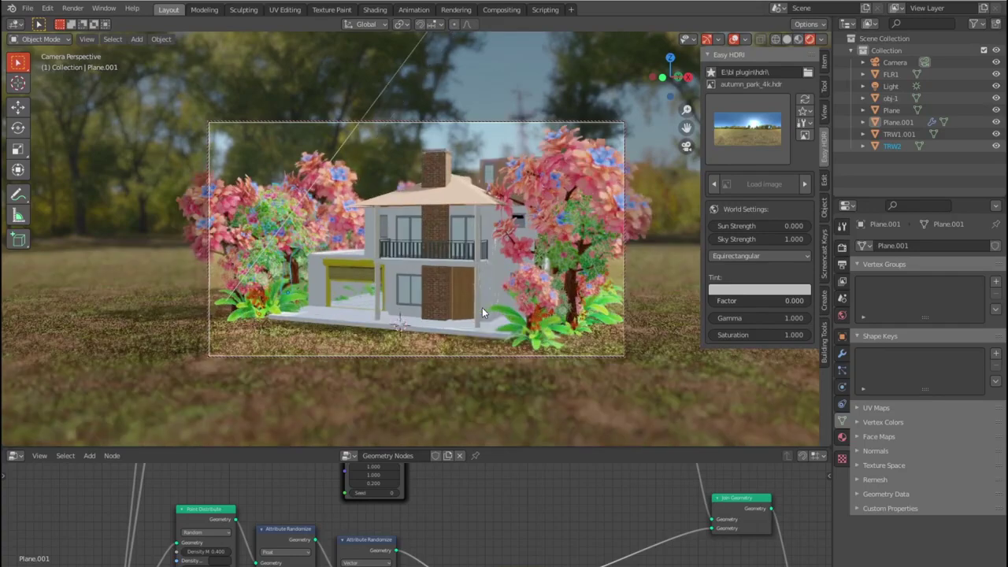
mouse_move(482, 303)
middle_mouse_down()
mouse_move(555, 290)
mouse_move(522, 359)
mouse_move(410, 333)
middle_mouse_up()
scroll(558, 286, "down", 2)
scroll(559, 286, "down", 2)
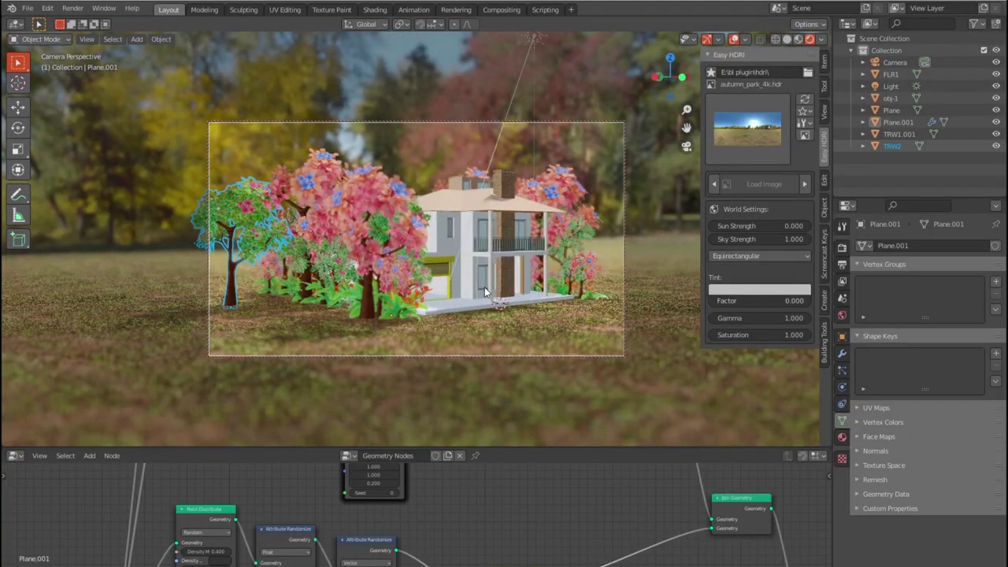
left_click(521, 77)
Step: Set the sun lamp strength to 7.210 and the Easy HDRI sky strength to 0.600
type("1")
key("Return")
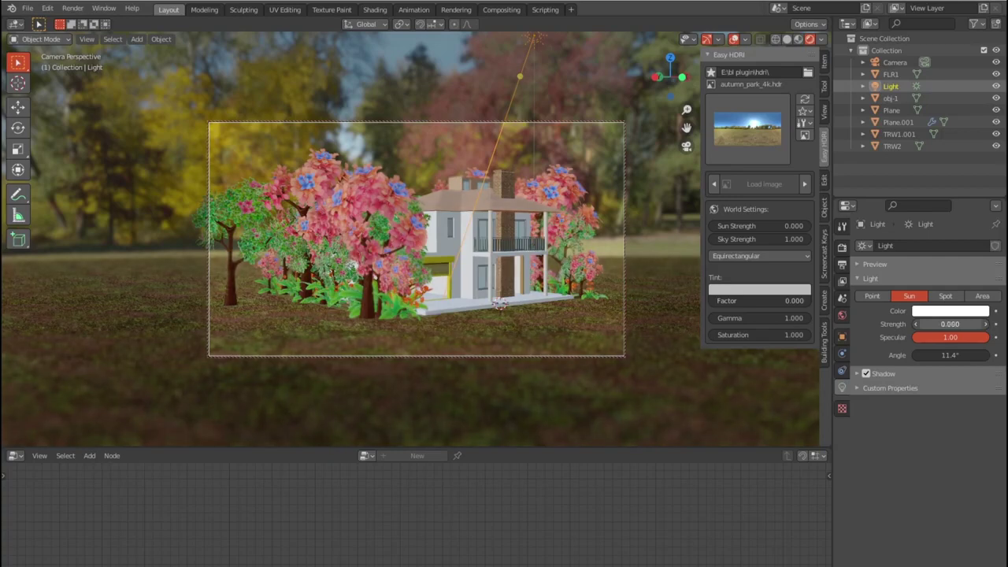
left_click_drag(776, 239, 748, 238)
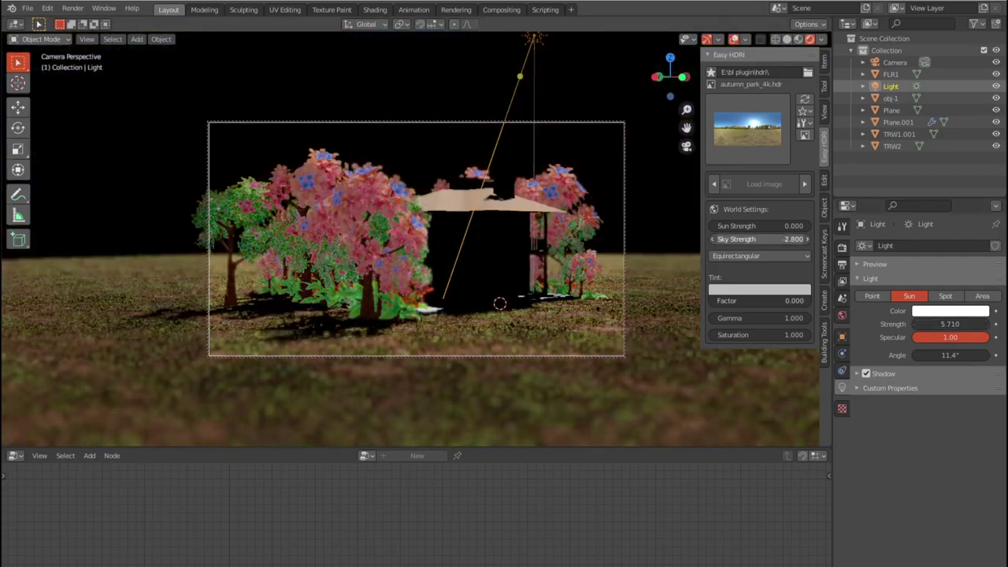
left_click_drag(949, 324, 977, 324)
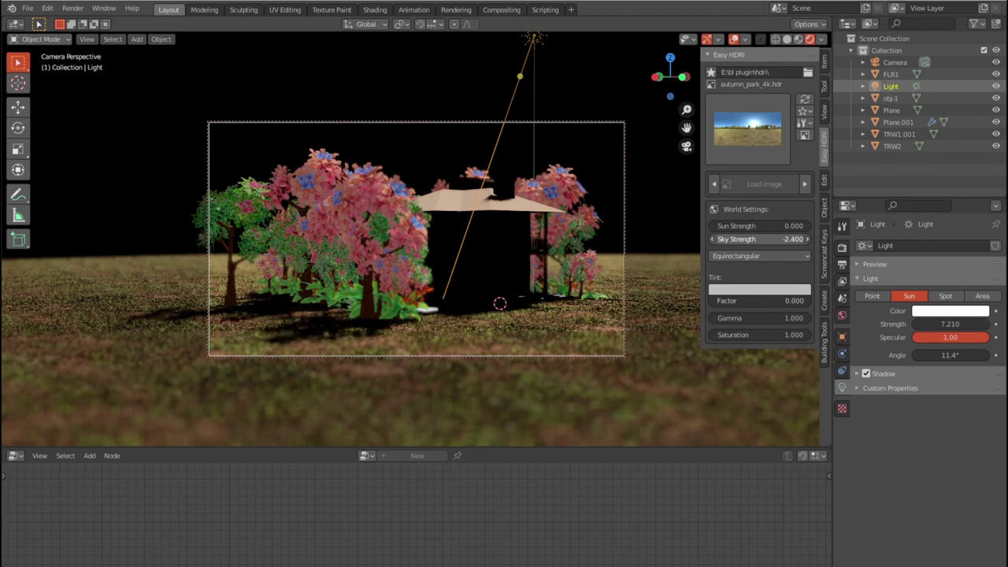
left_click_drag(756, 239, 778, 239)
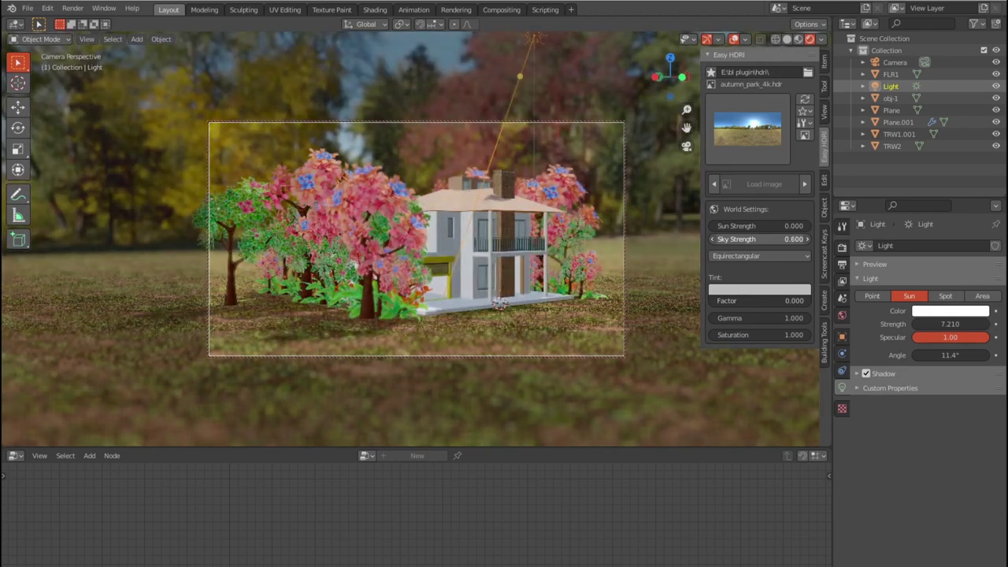
Step: Set the Easy HDRI sun strength to 0.000 and view the house from its front-left
mouse_move(760, 225)
left_mouse_down()
mouse_move(709, 225)
mouse_move(760, 225)
left_mouse_up()
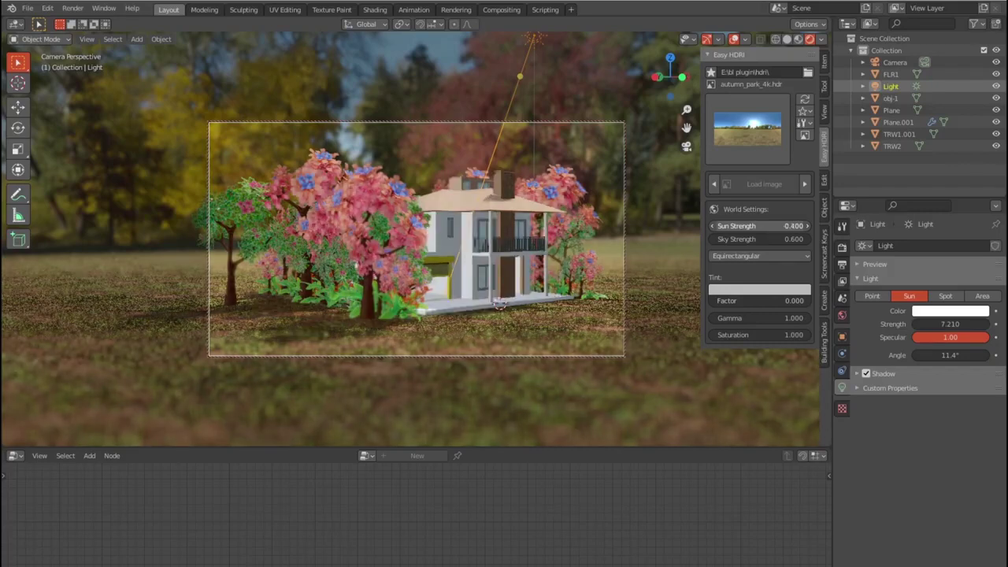
left_click(714, 226)
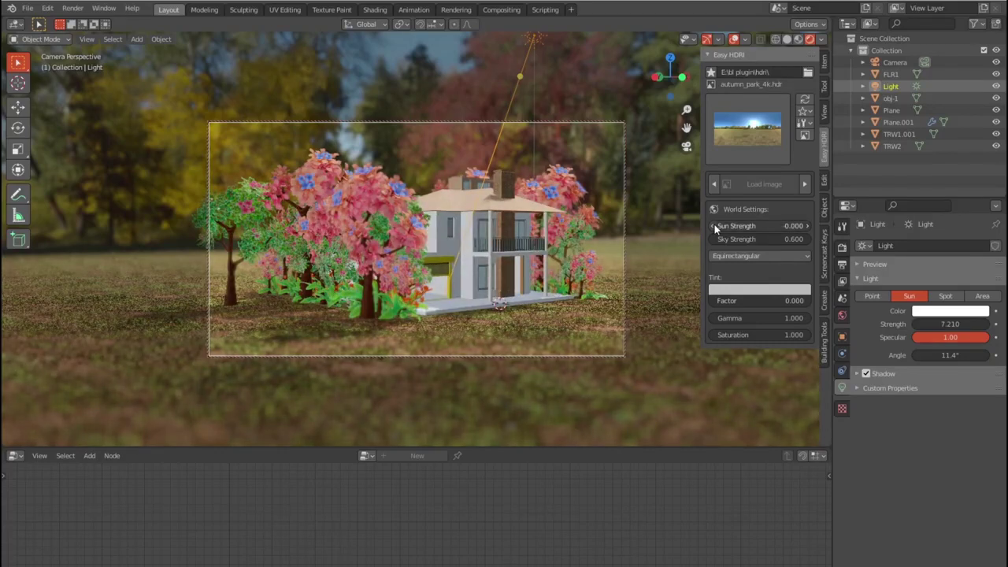
left_click(724, 227)
left_click(807, 226)
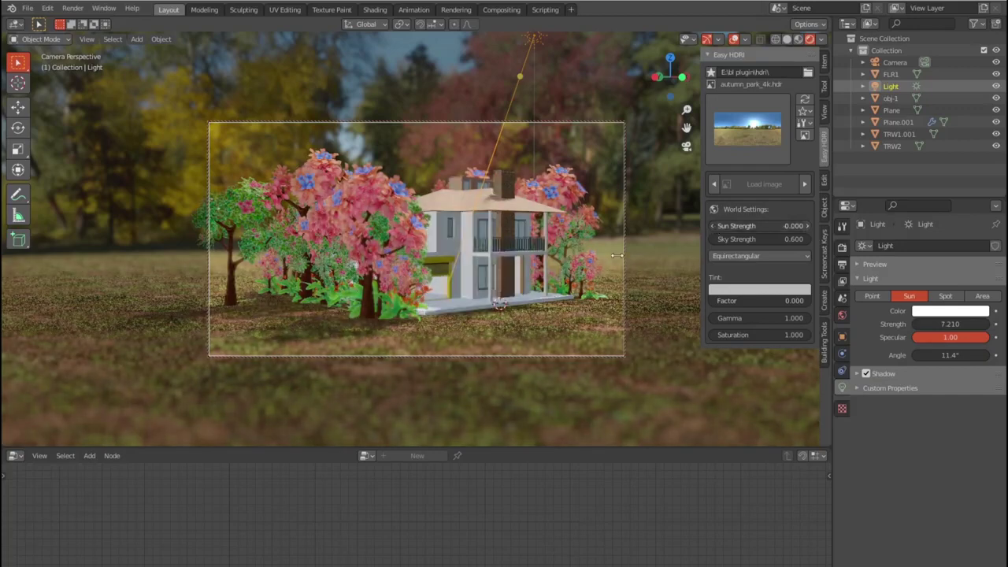
scroll(607, 255, "up", 2)
scroll(607, 255, "up", 2)
scroll(536, 256, "up", 2)
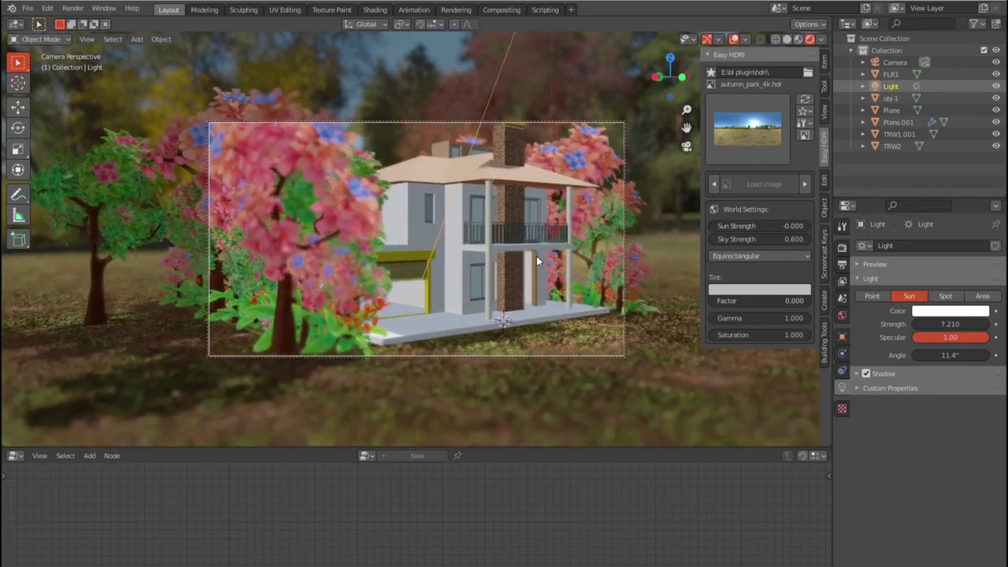
scroll(533, 254, "down", 2)
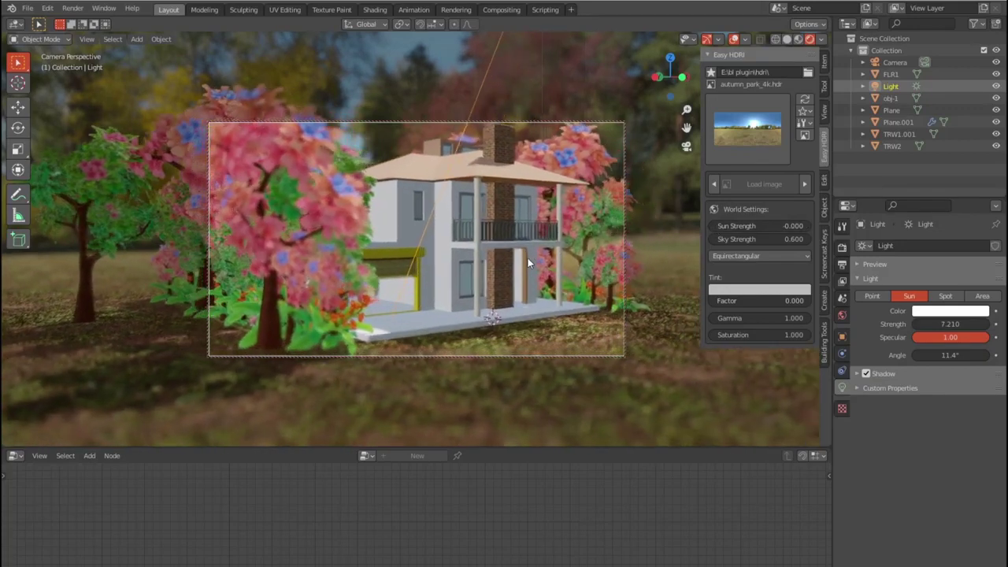
scroll(527, 257, "down", 1)
scroll(527, 260, "down", 1)
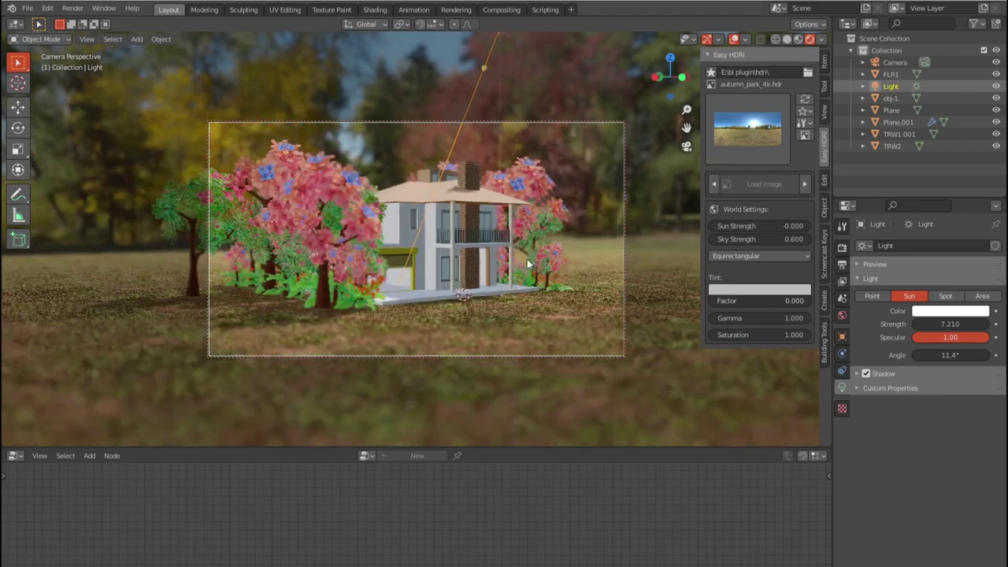
mouse_move(528, 264)
middle_mouse_down()
mouse_move(424, 289)
mouse_move(432, 287)
middle_mouse_up()
scroll(432, 287, "up", 1)
scroll(433, 290, "up", 2)
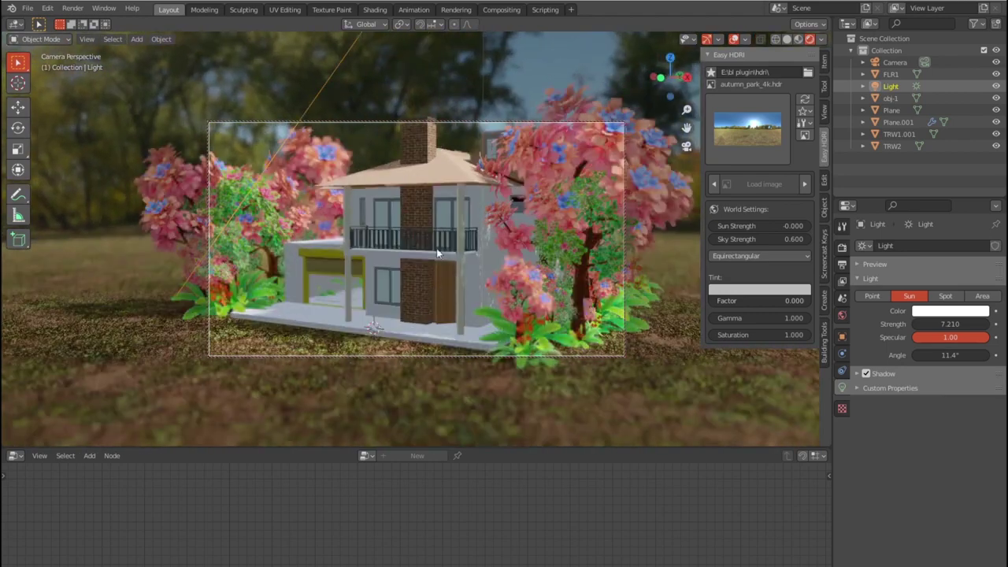
Step: Scale up the house object obj-1
left_click(441, 169)
key("s")
left_click(544, 206)
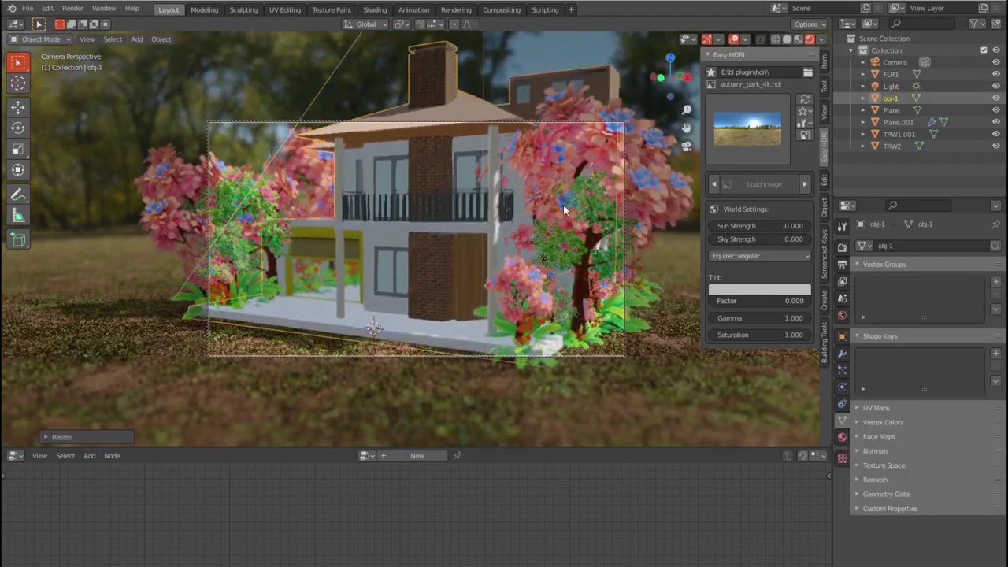
scroll(563, 204, "down", 2)
scroll(563, 205, "down", 1)
Step: Scale up and reposition the scattered flower trees on Plane.001
left_click(508, 293)
key("s")
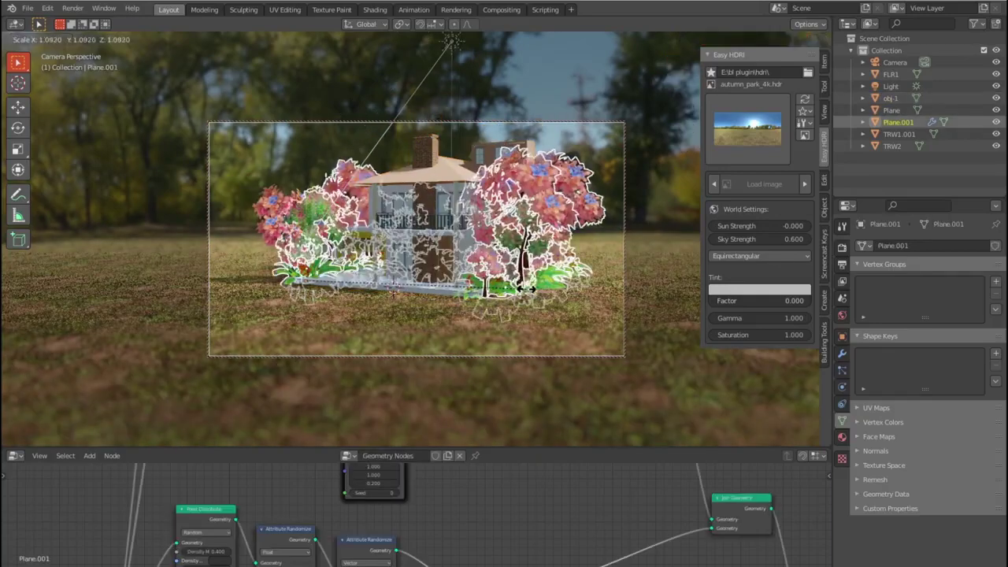
left_click(560, 301)
key("g")
left_click(558, 299)
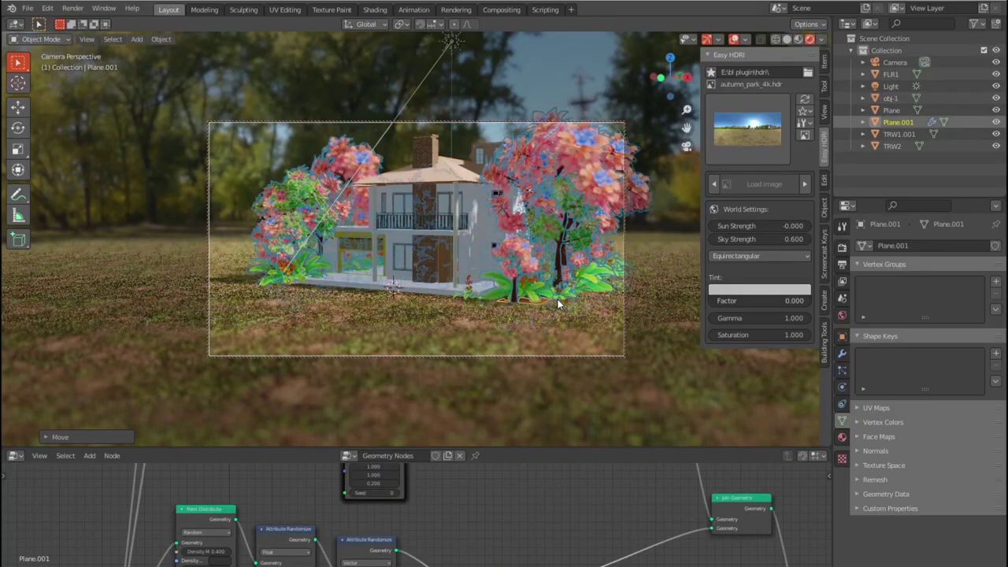
Step: Scale the ground Plane up about 5x and shift it back behind the house
left_click(497, 322)
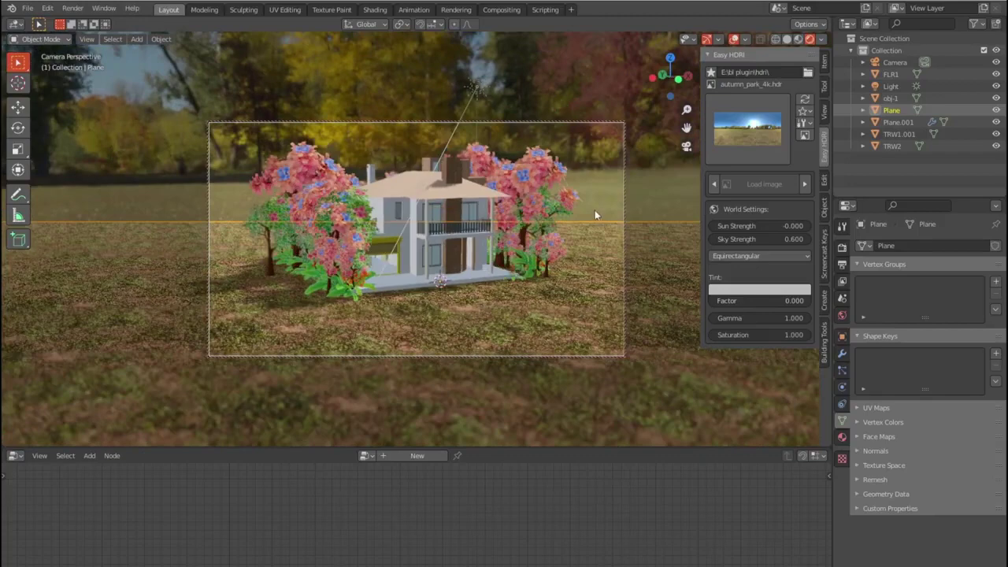
left_click(594, 209)
left_click(580, 292)
key("s")
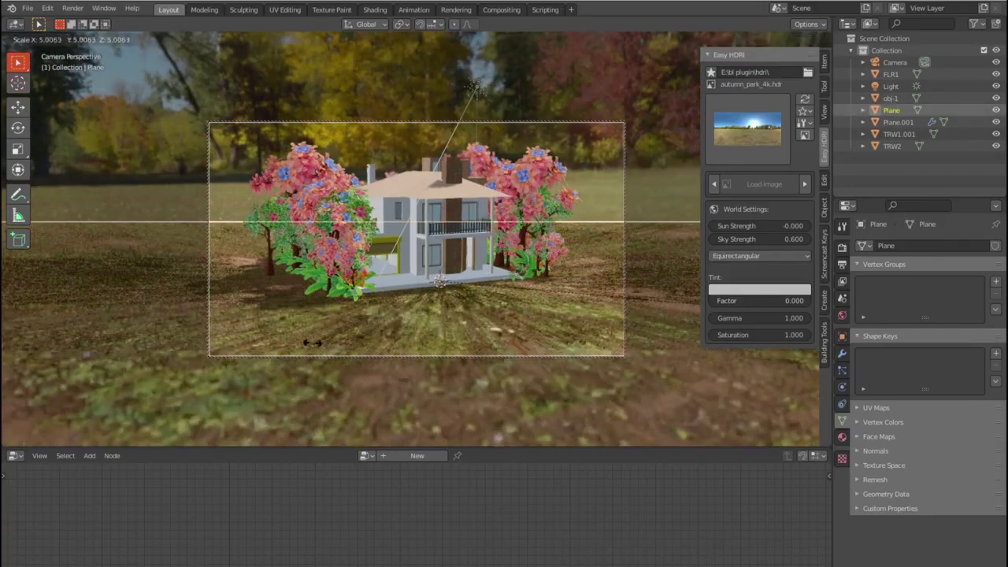
left_click(363, 336)
key("g")
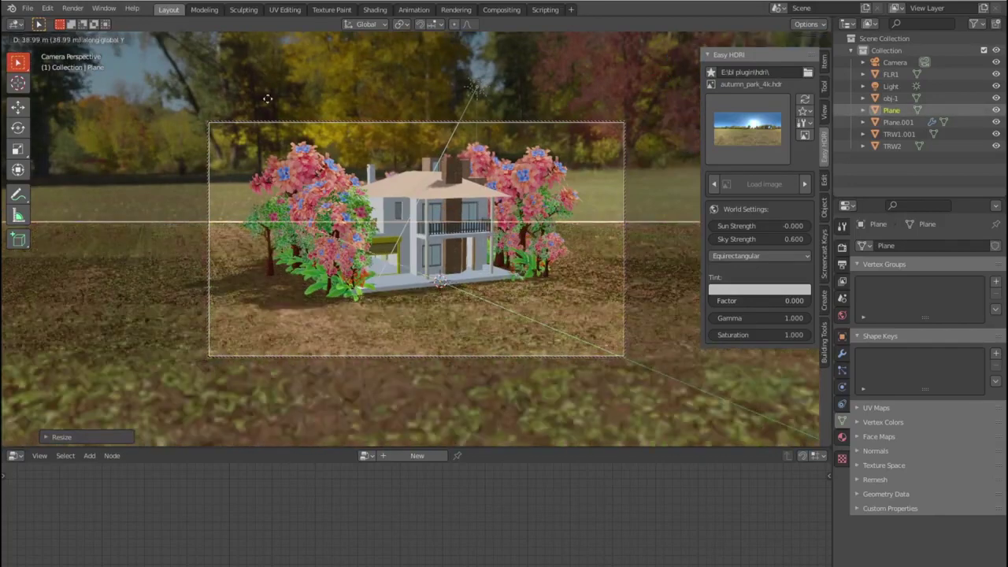
left_click(252, 62)
left_click(583, 182)
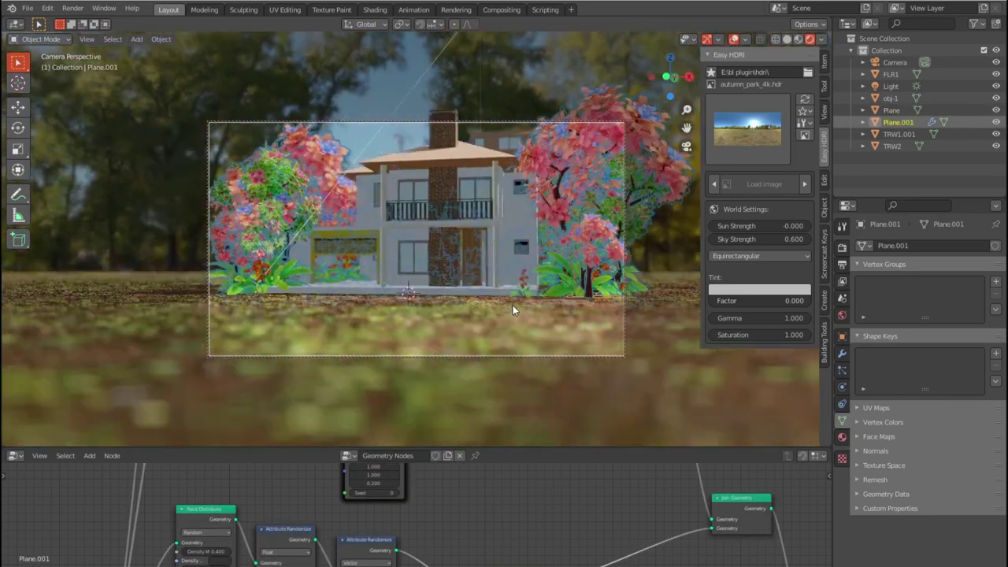
left_click(526, 321)
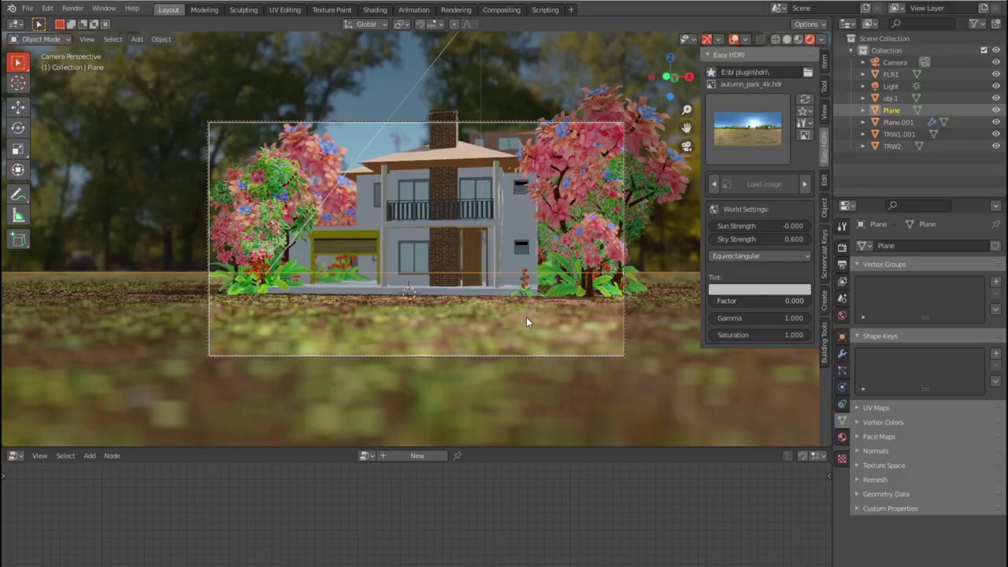
Step: Orbit and zoom around the house's left side, then select the flower-tree Plane.001
scroll(526, 316, "up", 2)
scroll(514, 322, "up", 2)
mouse_move(514, 321)
middle_mouse_down()
mouse_move(544, 327)
mouse_move(430, 312)
middle_mouse_up()
scroll(539, 327, "up", 2)
scroll(540, 327, "up", 2)
scroll(435, 310, "up", 2)
scroll(429, 311, "up", 2)
scroll(429, 312, "down", 2)
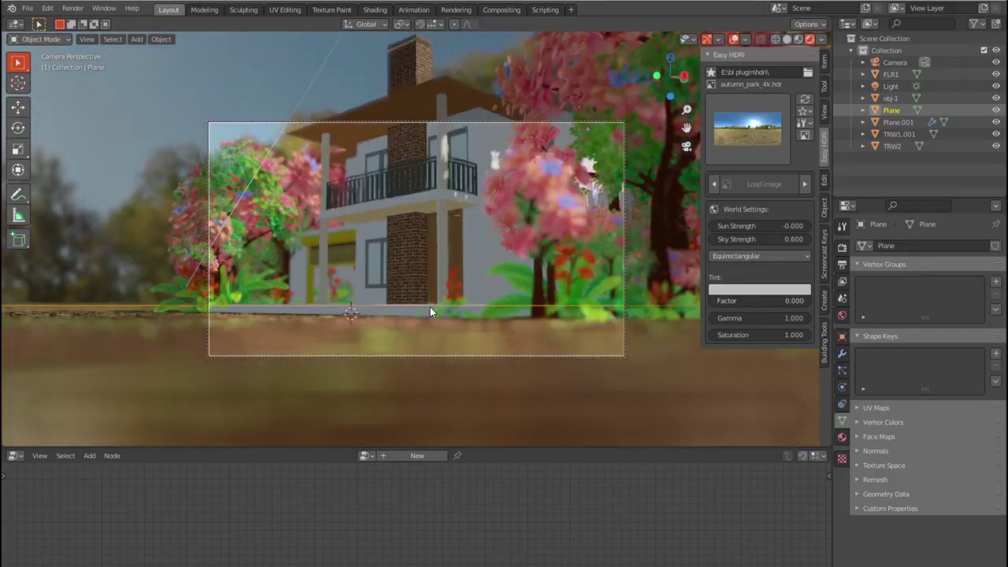
scroll(477, 270, "up", 3)
mouse_move(482, 283)
middle_mouse_down()
mouse_move(478, 308)
mouse_move(468, 307)
mouse_move(482, 287)
mouse_move(496, 287)
middle_mouse_up()
scroll(478, 305, "down", 3)
scroll(464, 310, "up", 2)
scroll(463, 309, "up", 2)
scroll(482, 287, "up", 2)
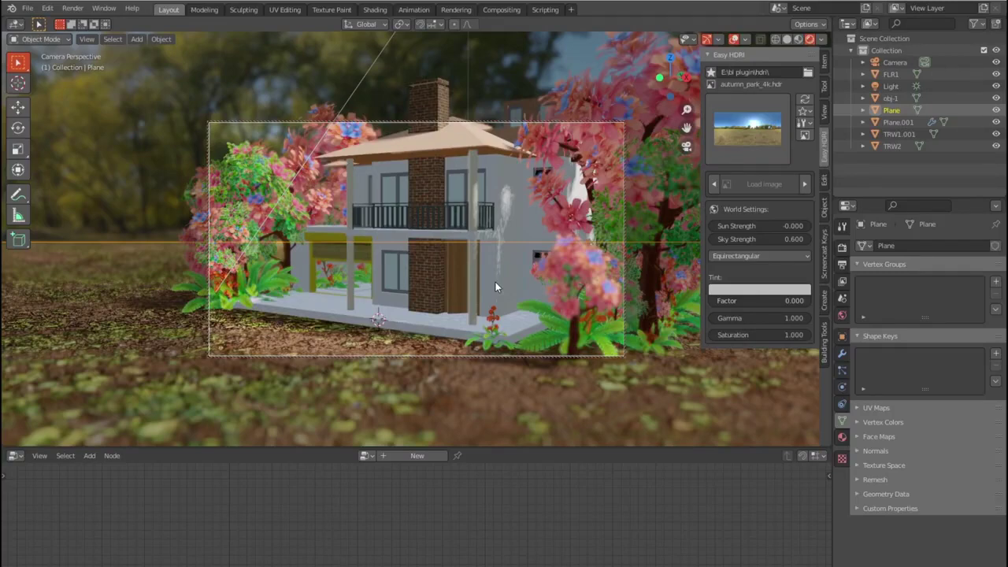
middle_click_drag(495, 287, 596, 311)
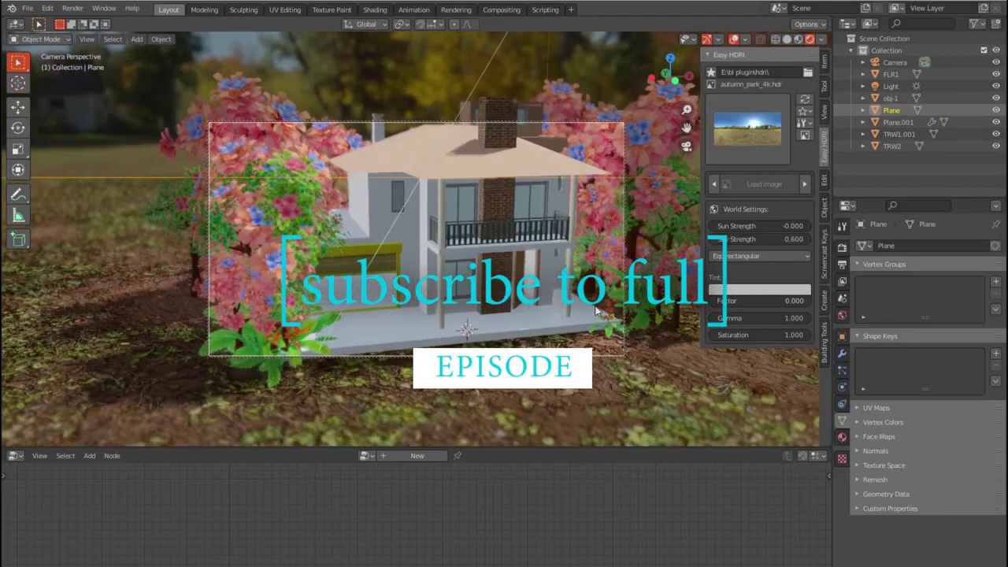
left_click(642, 275)
Step: Scale the flower ring about 1.53x and recentre it on the house from top view
key("s")
left_click(201, 277)
key("KP_7")
scroll(402, 246, "down", 3)
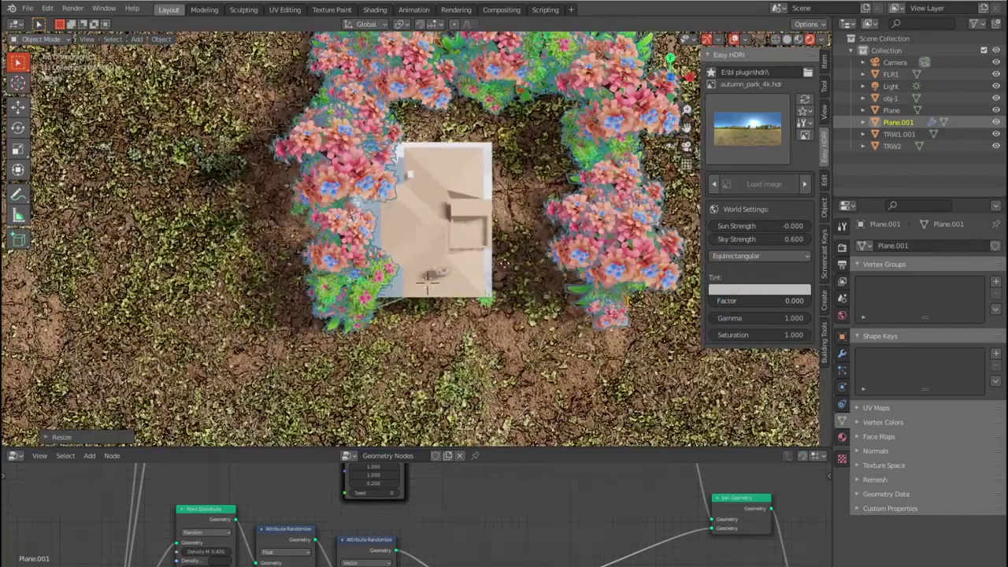
left_click(473, 325)
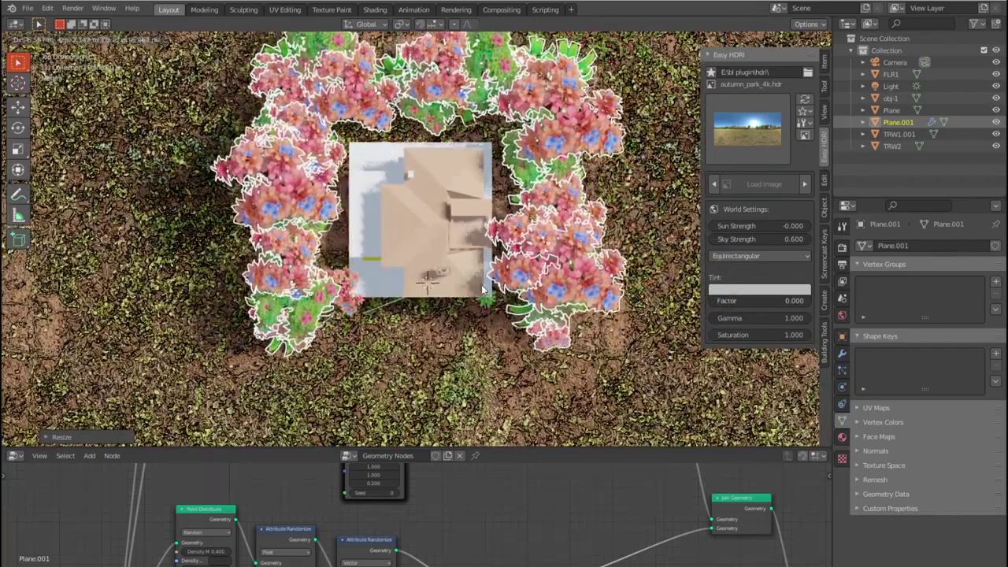
key("KP_0")
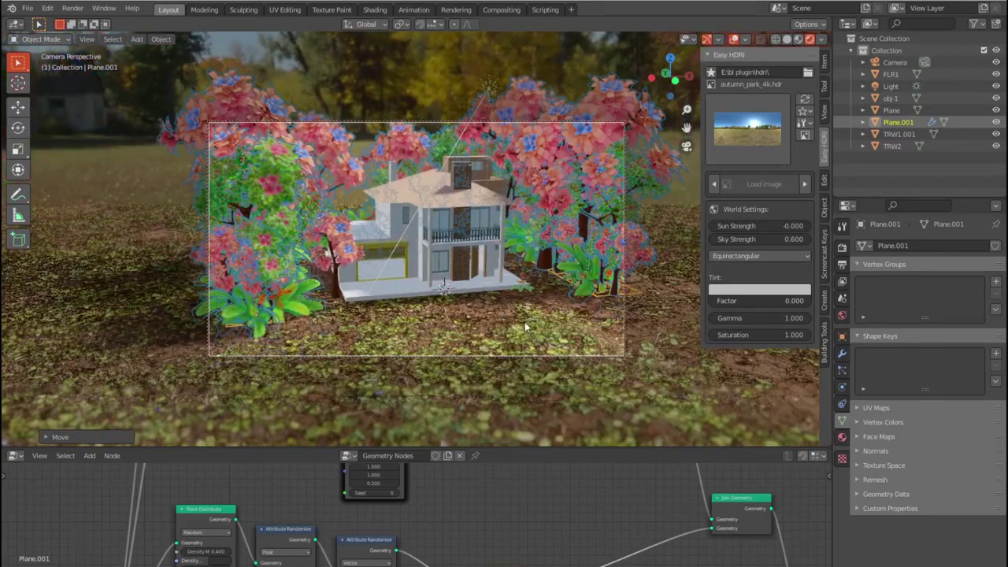
Step: Select the ground plane and zoom in to view the house's left side
left_click(525, 323)
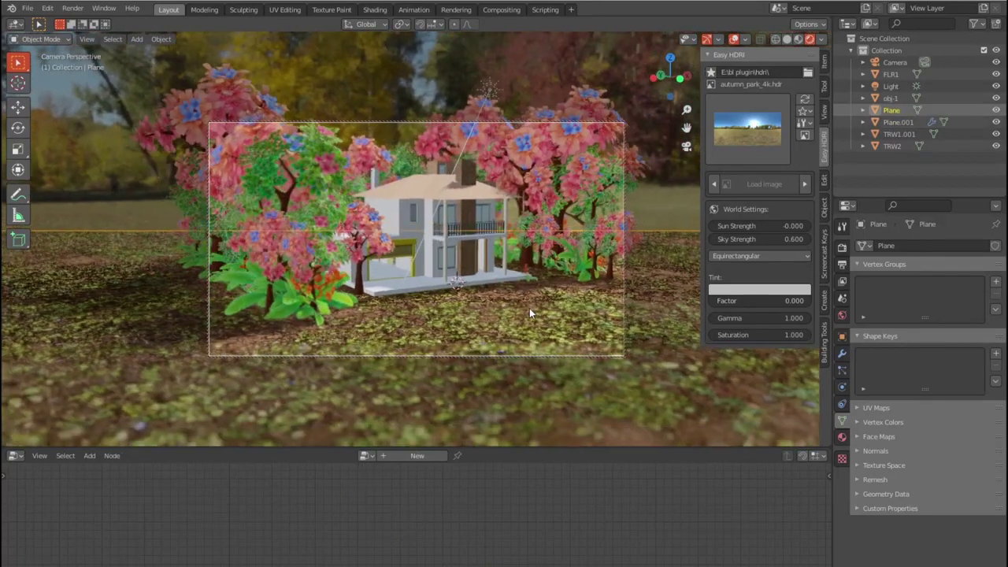
scroll(532, 260, "up", 1)
scroll(533, 262, "up", 1)
scroll(534, 264, "up", 1)
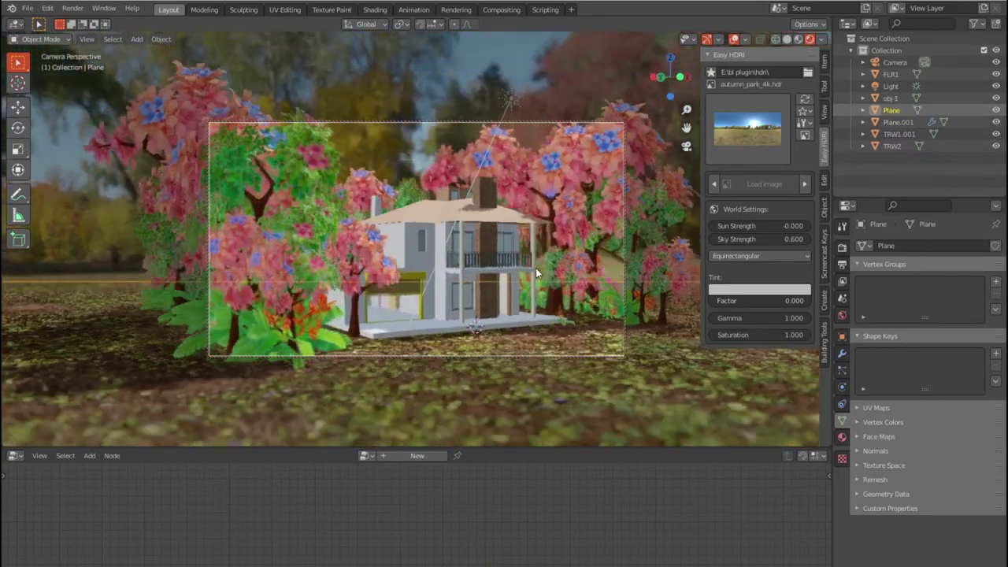
scroll(535, 268, "up", 1)
scroll(535, 267, "up", 1)
scroll(531, 271, "up", 1)
scroll(512, 278, "up", 1)
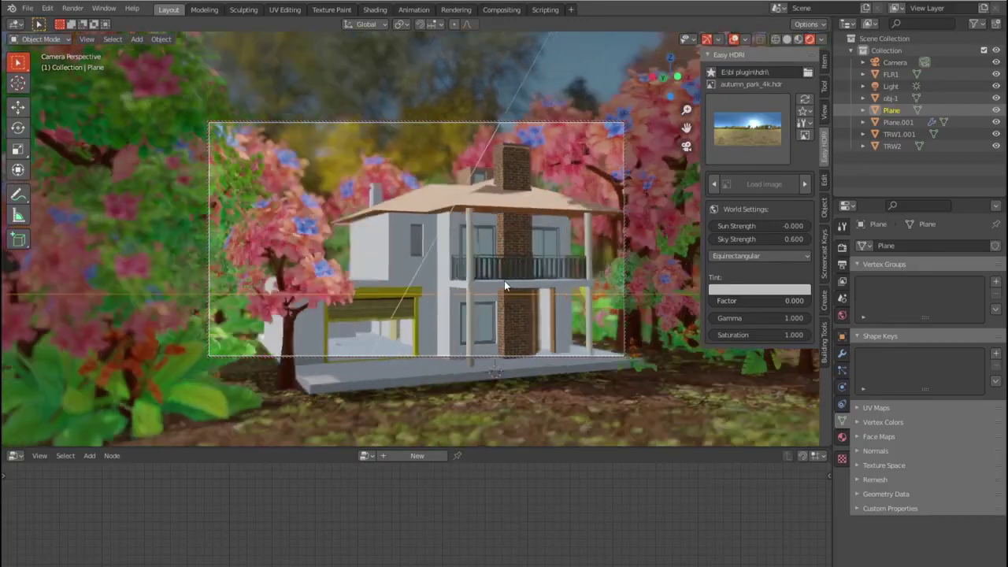
scroll(492, 284, "up", 2)
middle_click_drag(483, 285, 446, 278)
Step: Switch to top view with X-ray wireframe and select the camera
key("KP_7")
scroll(445, 272, "down", 4)
scroll(449, 269, "down", 2)
scroll(449, 269, "down", 3)
scroll(449, 269, "down", 3)
key("shift+z")
scroll(448, 271, "up", 8)
scroll(451, 274, "down", 2)
left_click(500, 395)
Step: Through the camera view, set the depth-of-field F-Stop to 1.7 and aperture blades to 0
key("KP_0")
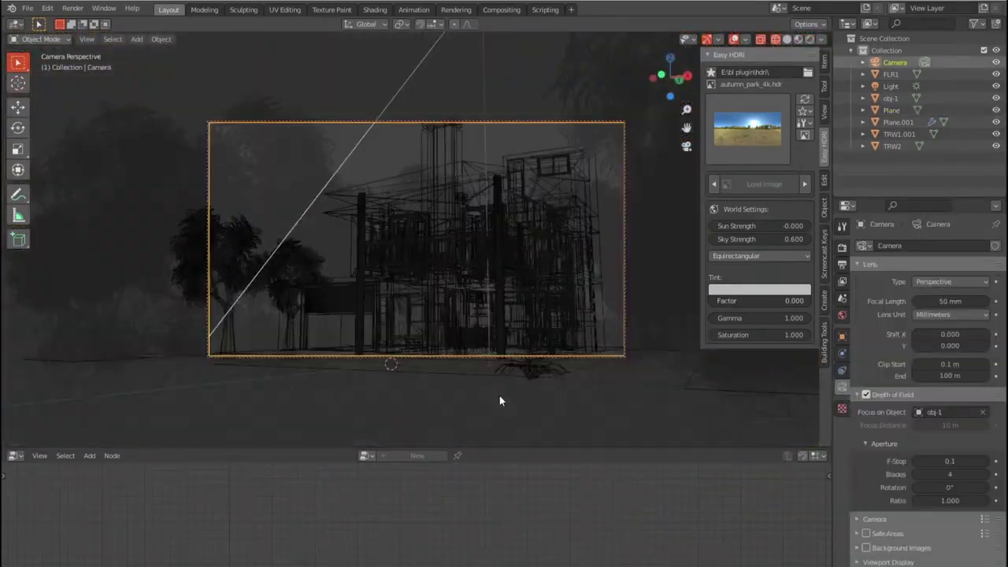
key("shift+z")
left_click(987, 462)
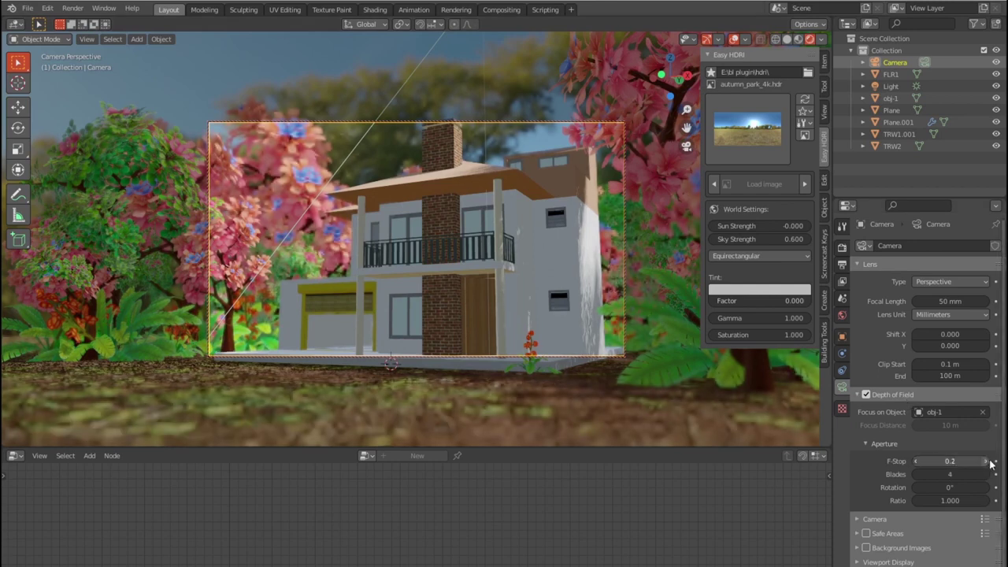
left_click_drag(950, 461, 973, 461)
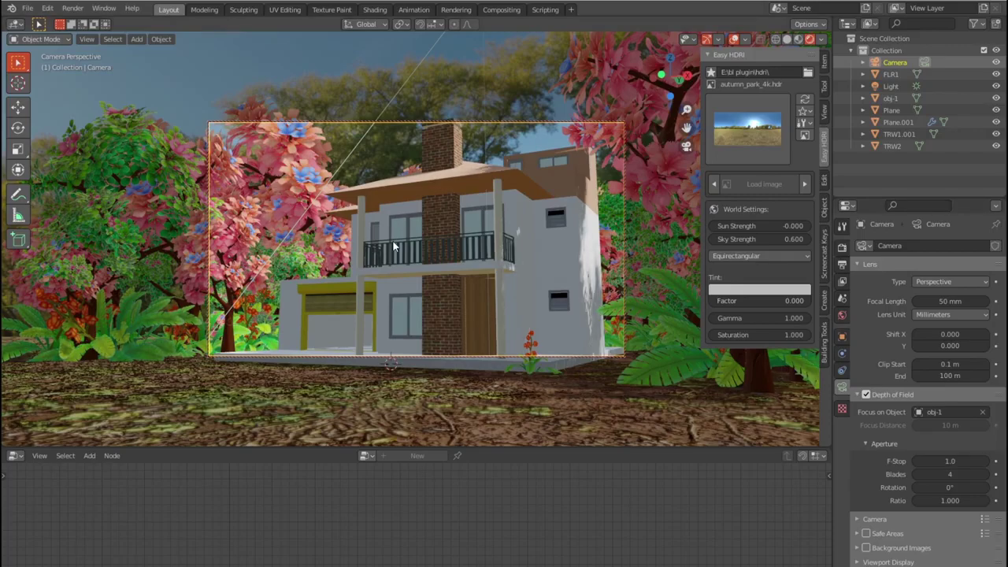
key("Return")
key("space")
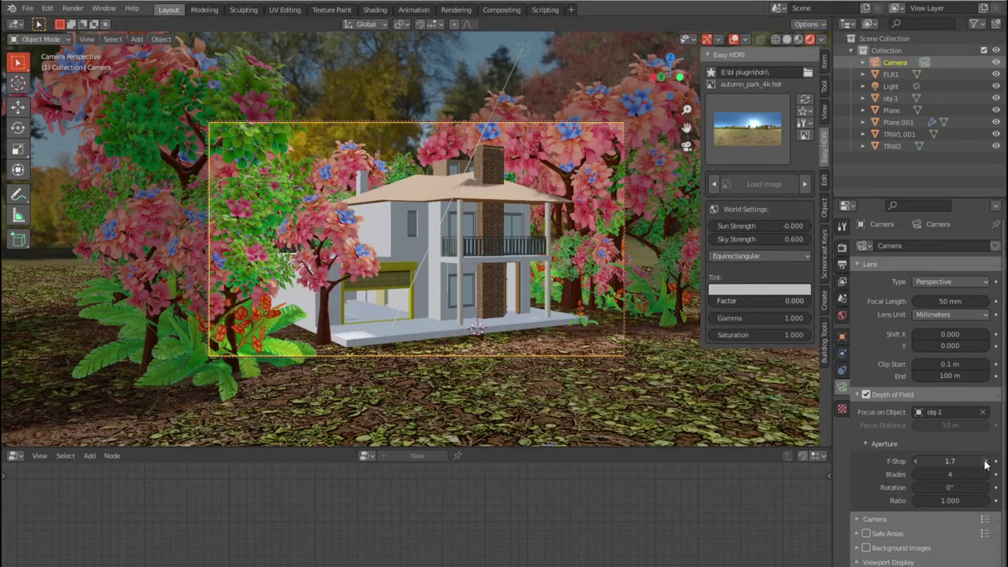
left_click(916, 474)
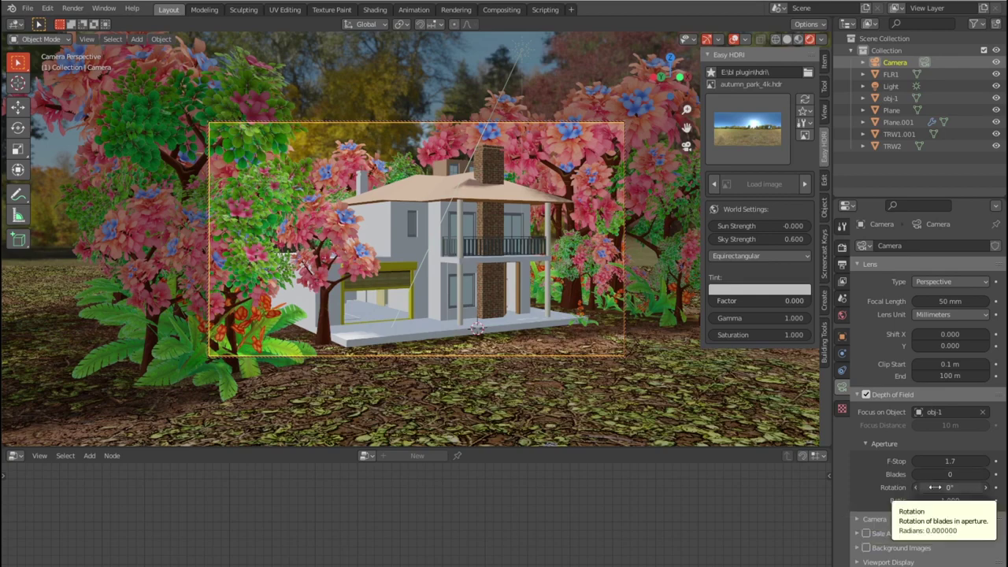
scroll(561, 299, "down", 2)
scroll(561, 299, "down", 1)
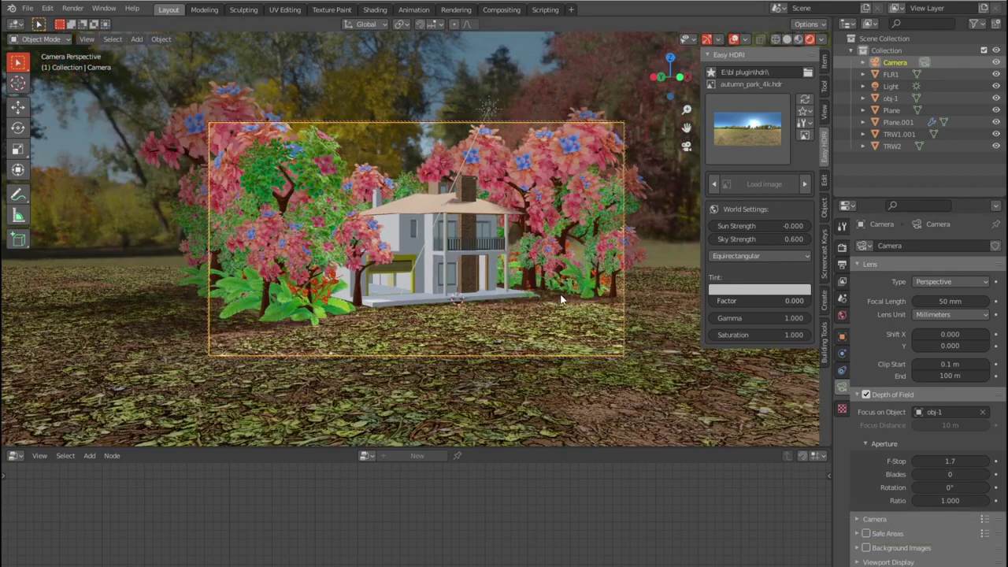
scroll(561, 299, "up", 3)
scroll(562, 300, "down", 3)
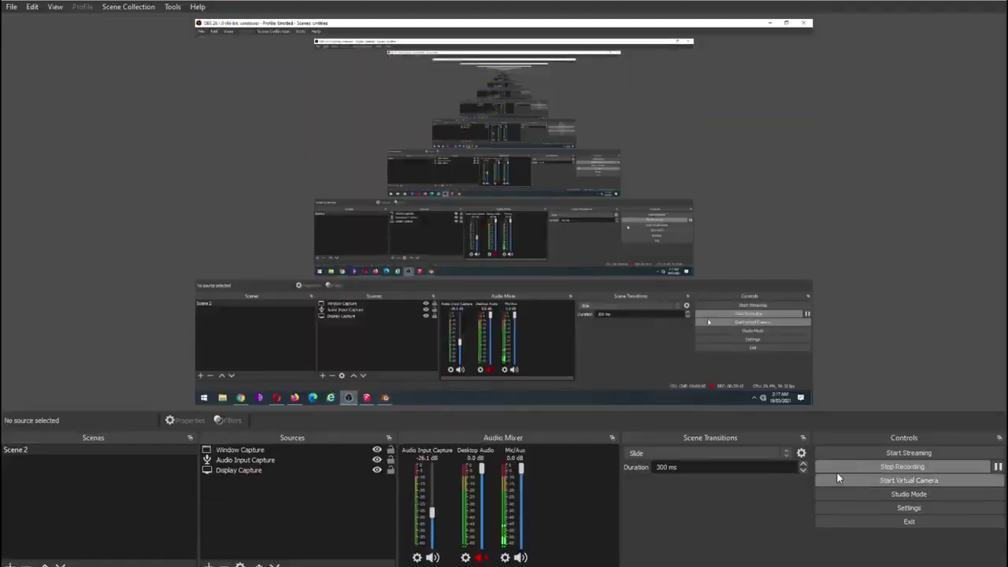